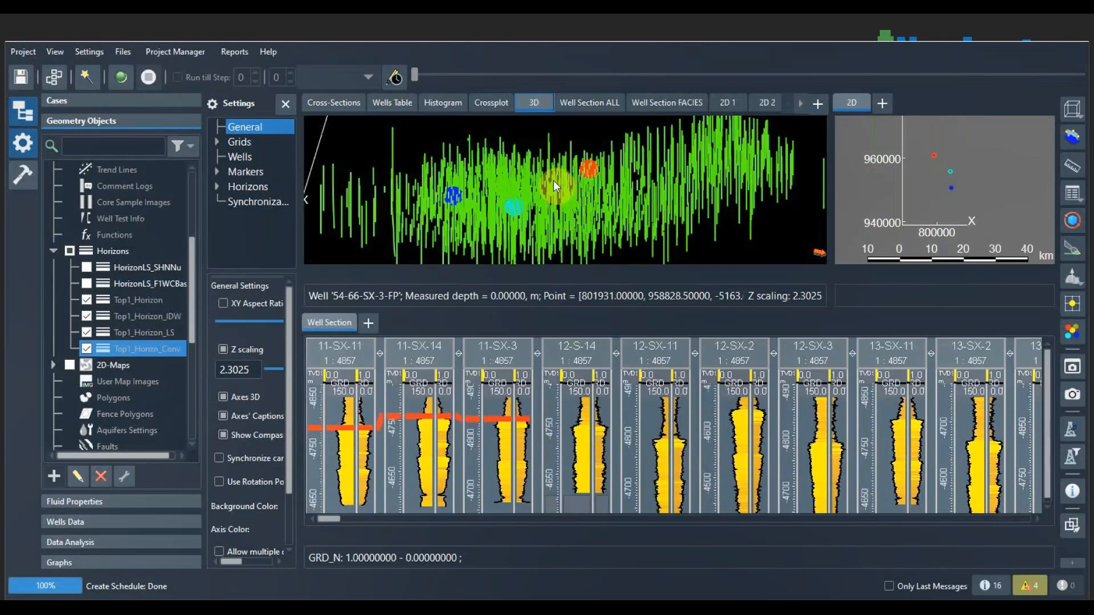
Examine the source marker points in the 3D view and their line across the wells in the well section.
mouse_move(535, 203)
mouse_down()
mouse_move(528, 189)
mouse_move(536, 189)
mouse_up()
scroll(535, 193, up, 4)
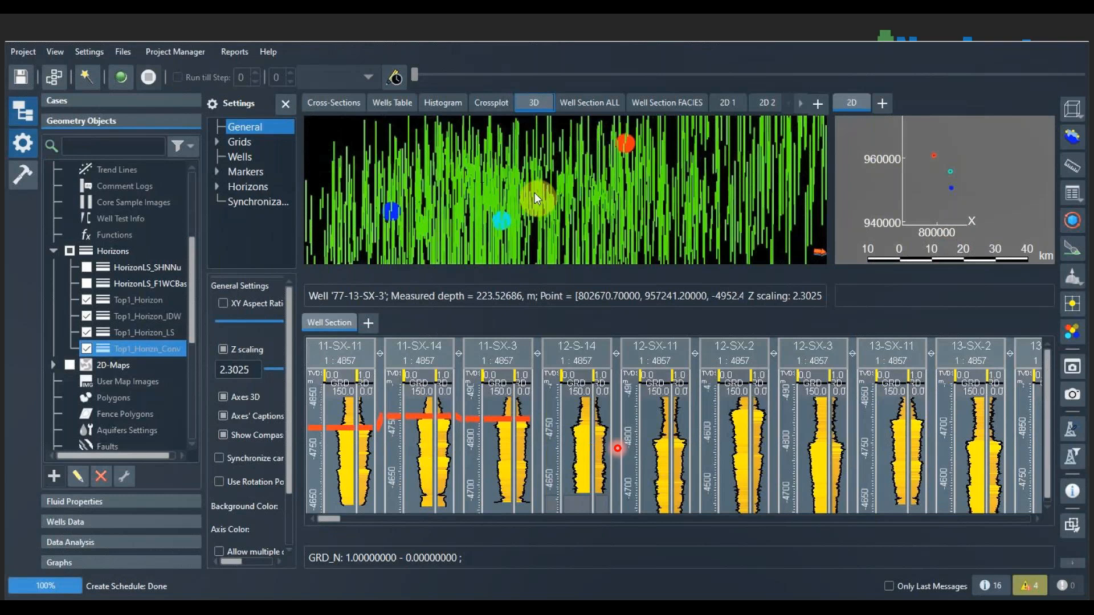
scroll(557, 183, down, 3)
drag(557, 183, 508, 241)
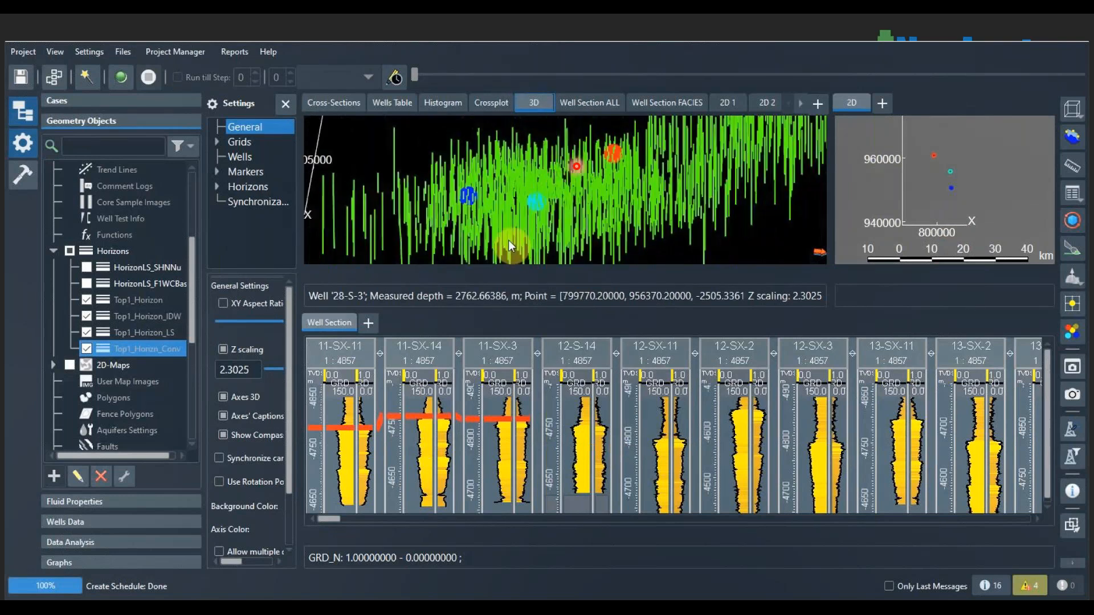
click(333, 321)
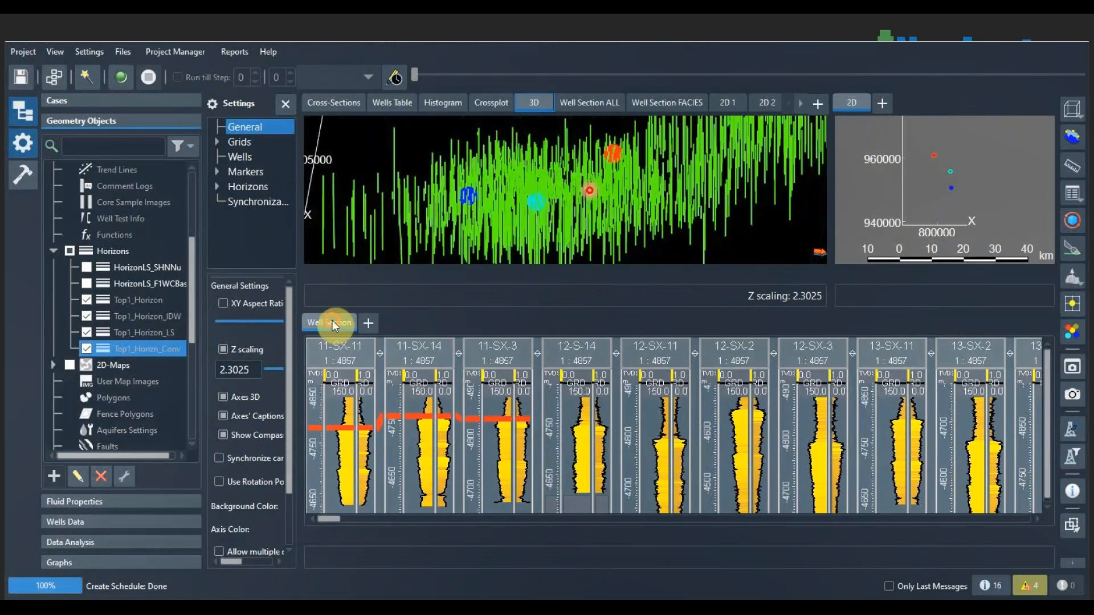
click(330, 517)
mouse_move(330, 517)
mouse_down()
mouse_move(370, 515)
mouse_move(321, 518)
mouse_up()
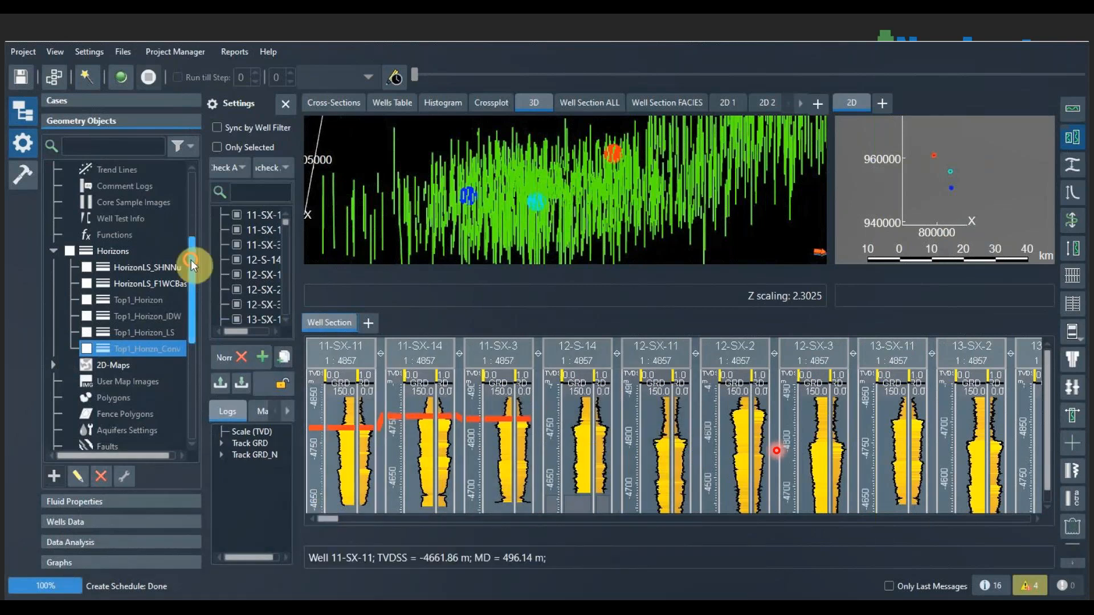
Build the Top1_Result marker from Top 1 by logs correlation, keeping the GRD_N log comparison rule with its 20 m window.
drag(190, 259, 192, 194)
click(140, 268)
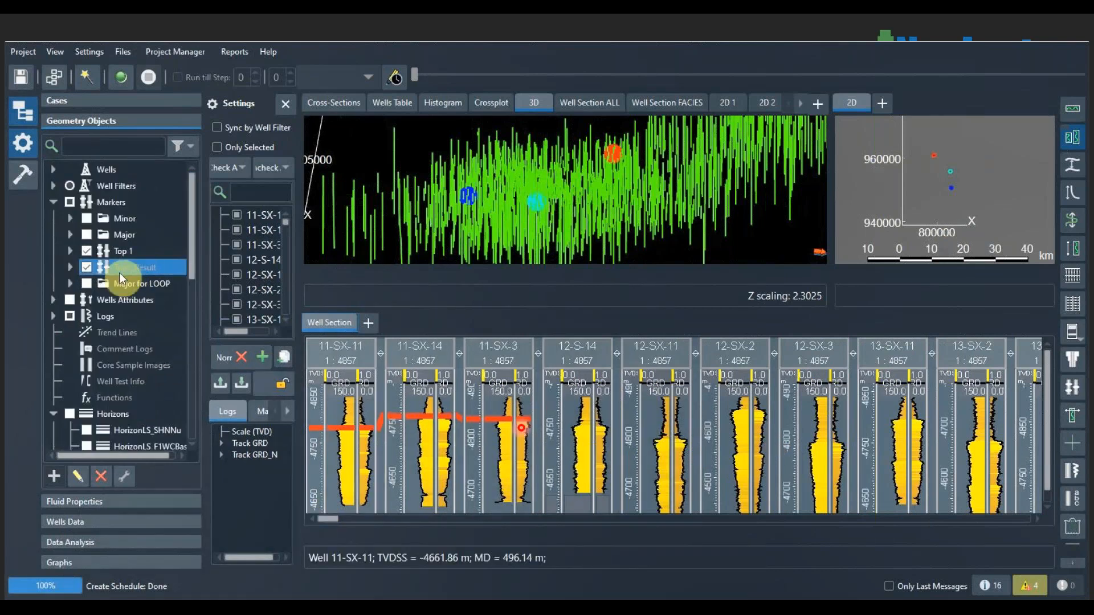
click(25, 175)
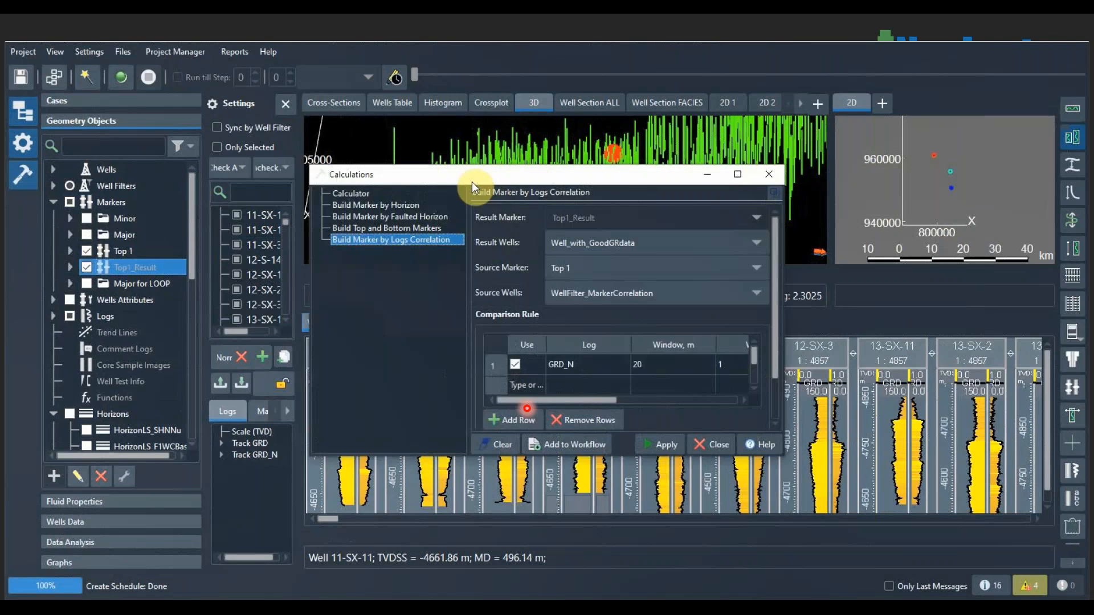
drag(472, 182, 53, 152)
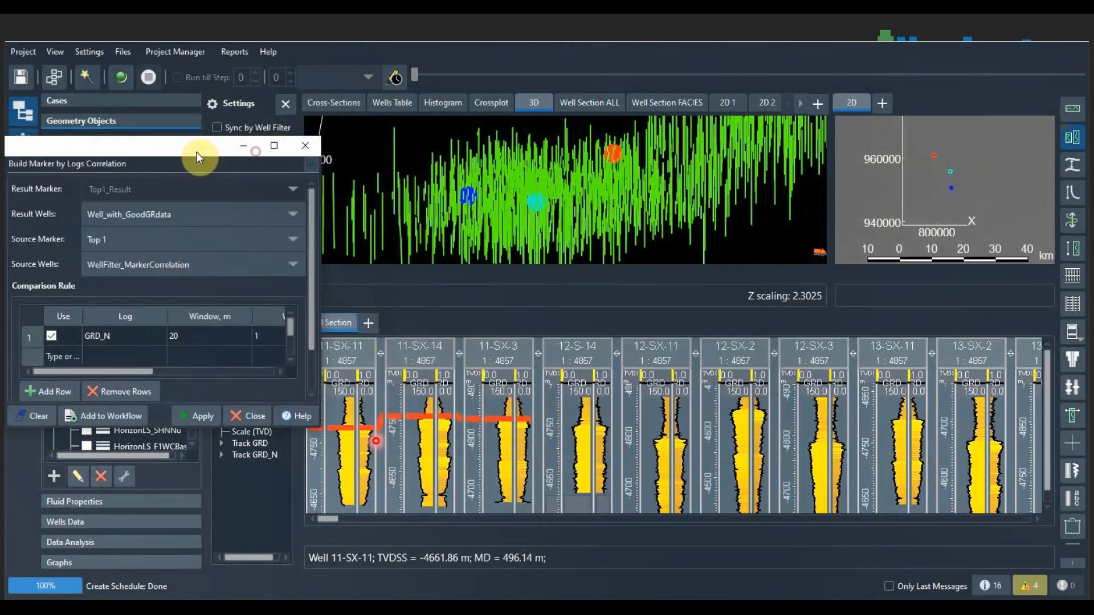
drag(196, 152, 196, 152)
click(193, 417)
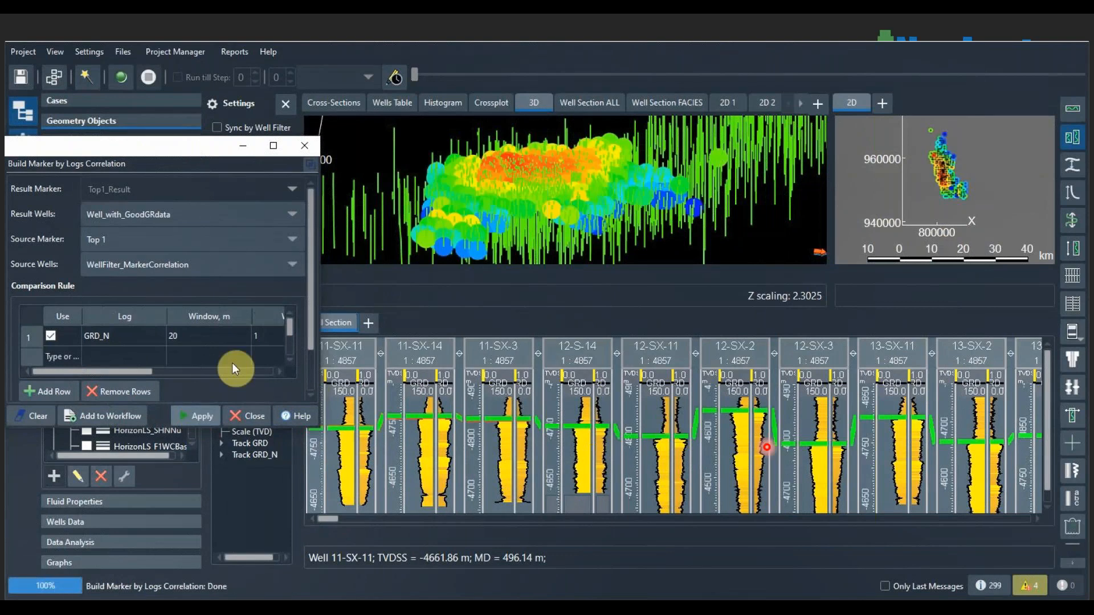
Examine the correlated Top1_Result marker in the well section, the 2D map and the enlarged 3D view.
mouse_move(333, 518)
mouse_down()
mouse_move(383, 521)
mouse_move(337, 519)
mouse_up()
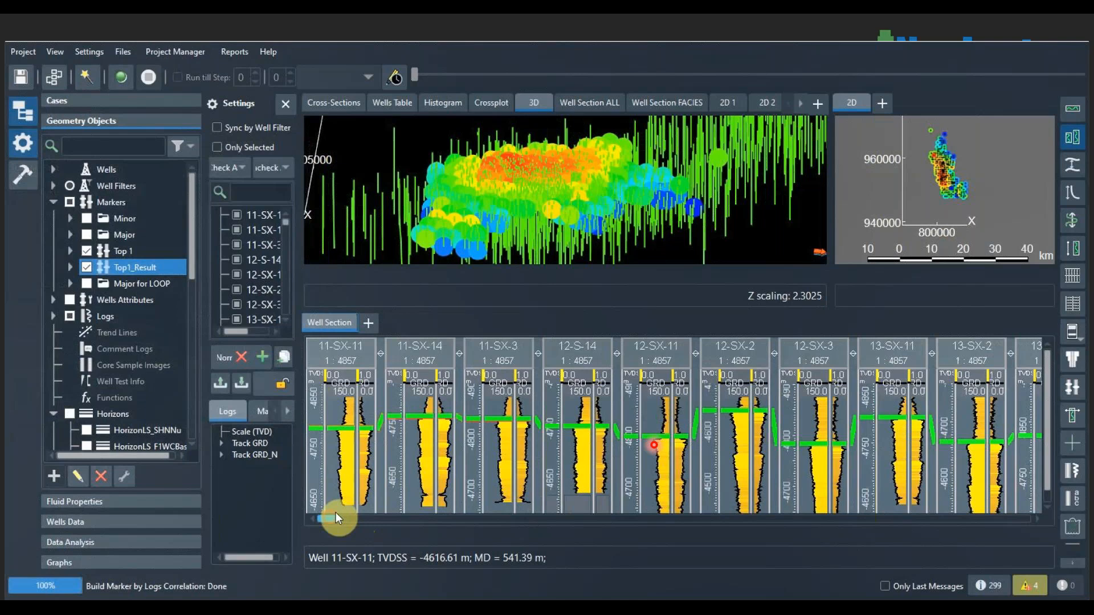
click(569, 192)
drag(569, 193, 763, 181)
click(982, 171)
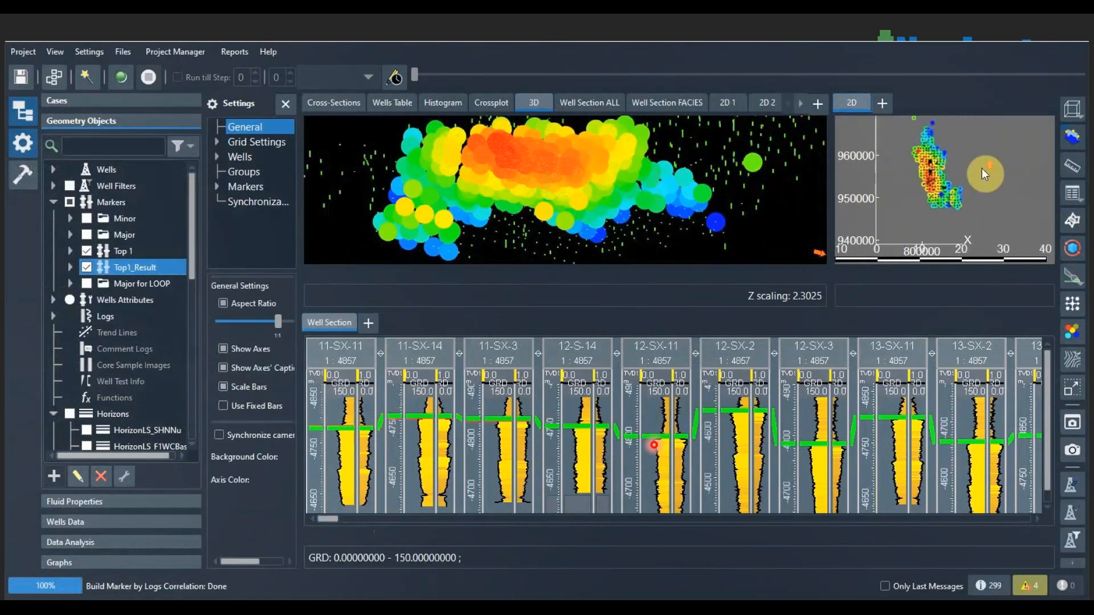
scroll(968, 188, up, 3)
scroll(965, 188, up, 2)
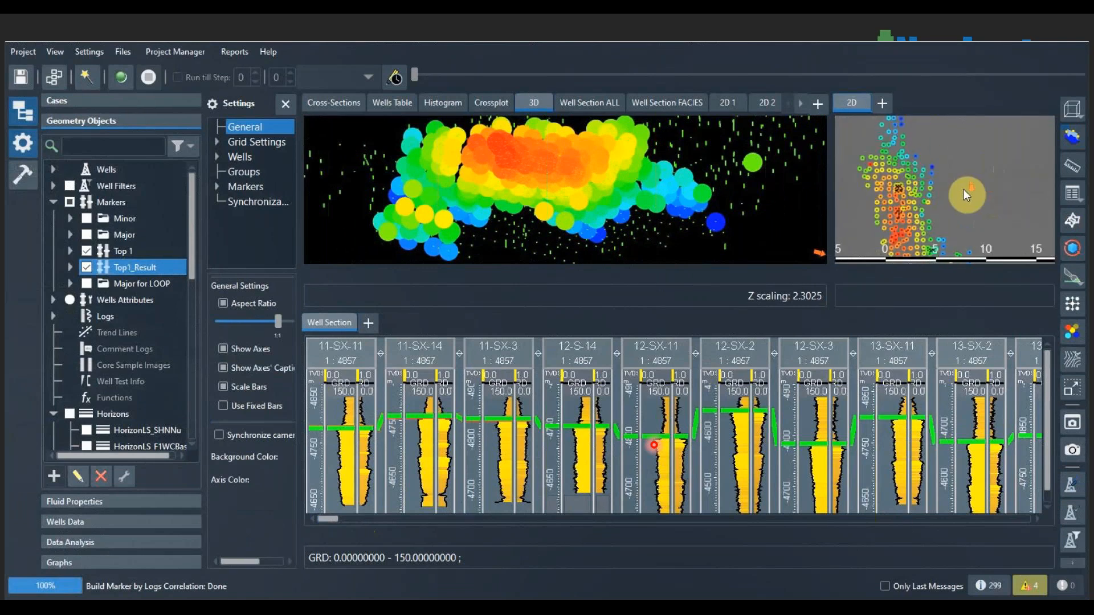
scroll(963, 189, down, 3)
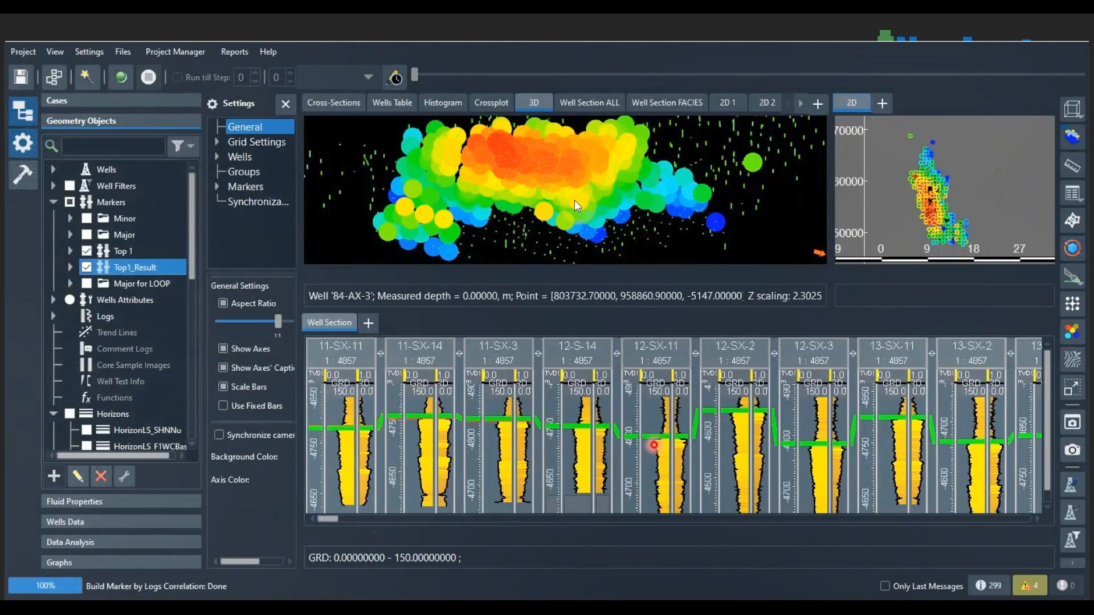
click(322, 325)
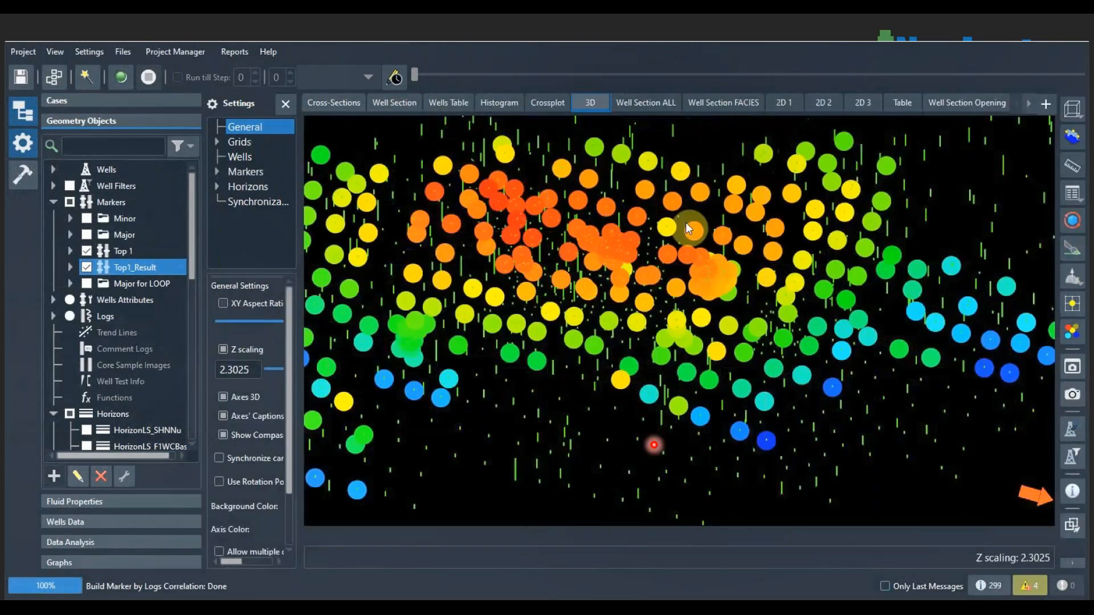
drag(688, 228, 361, 220)
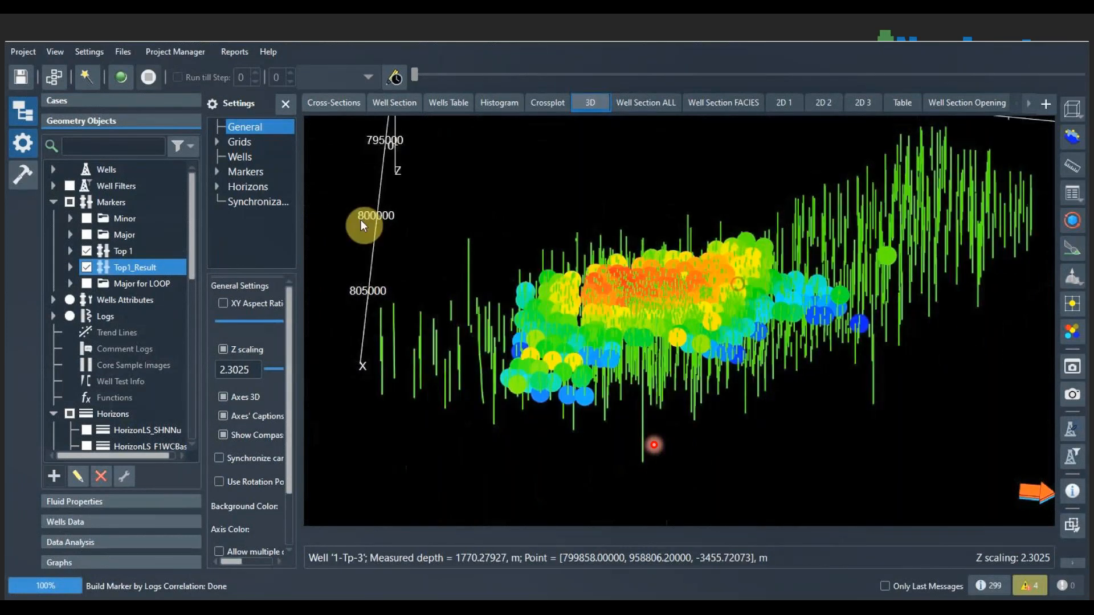
scroll(196, 222, down, 1)
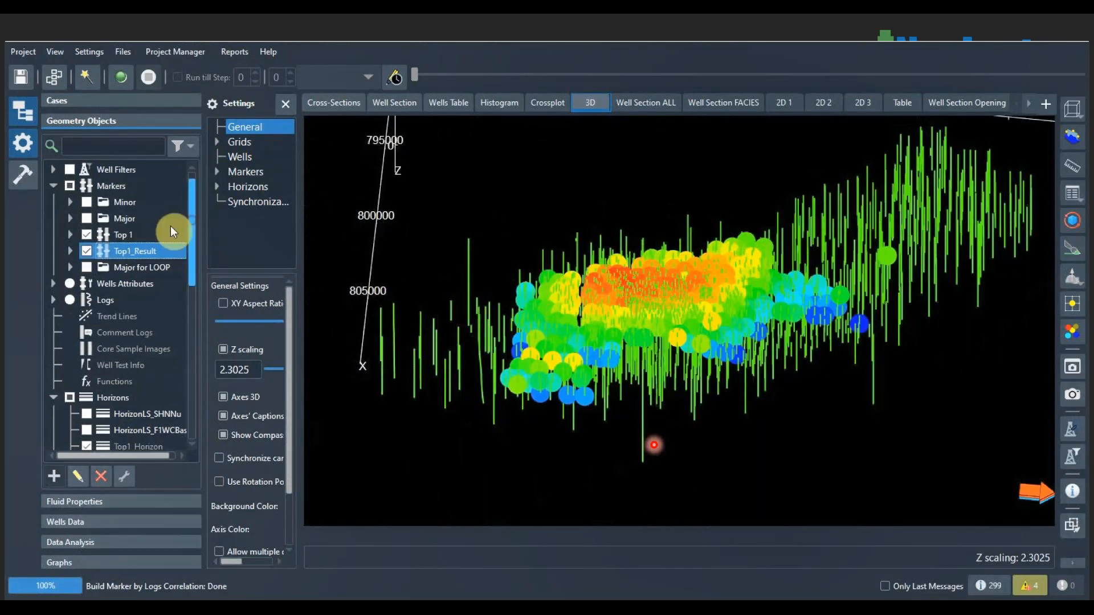
Run the MappingTypes workflow to interpolate the Top1 horizons and close the workflow window.
click(25, 55)
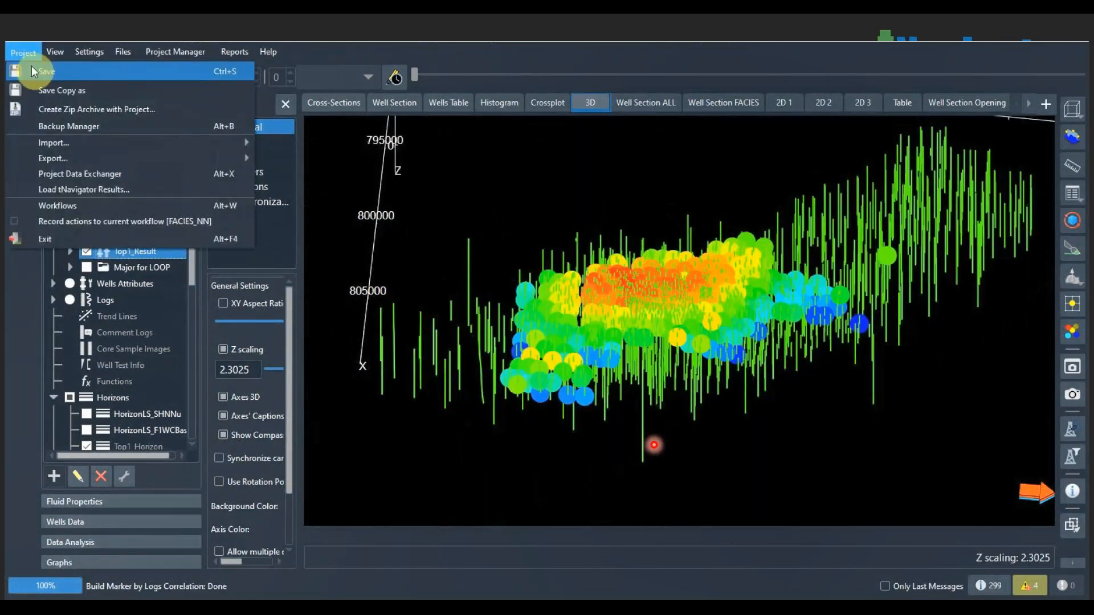
click(69, 214)
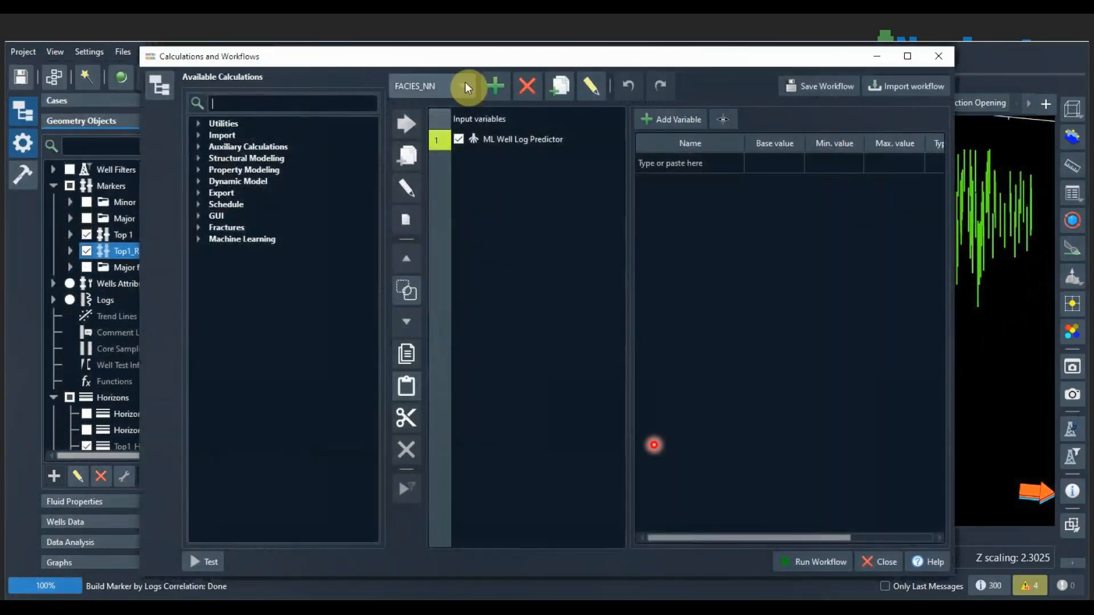
click(465, 82)
click(450, 121)
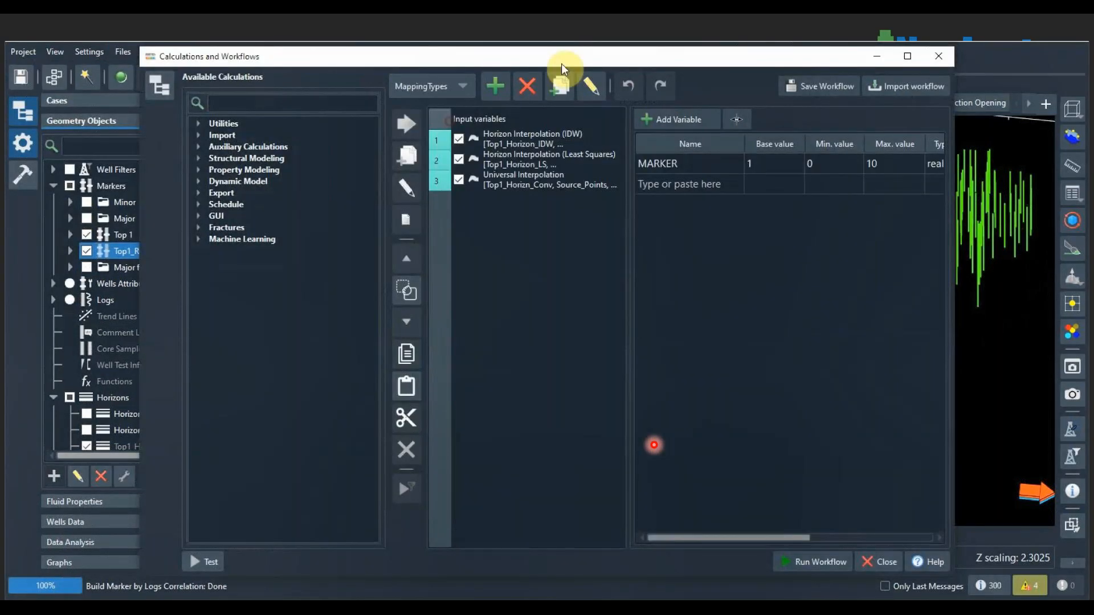
drag(566, 50, 118, 305)
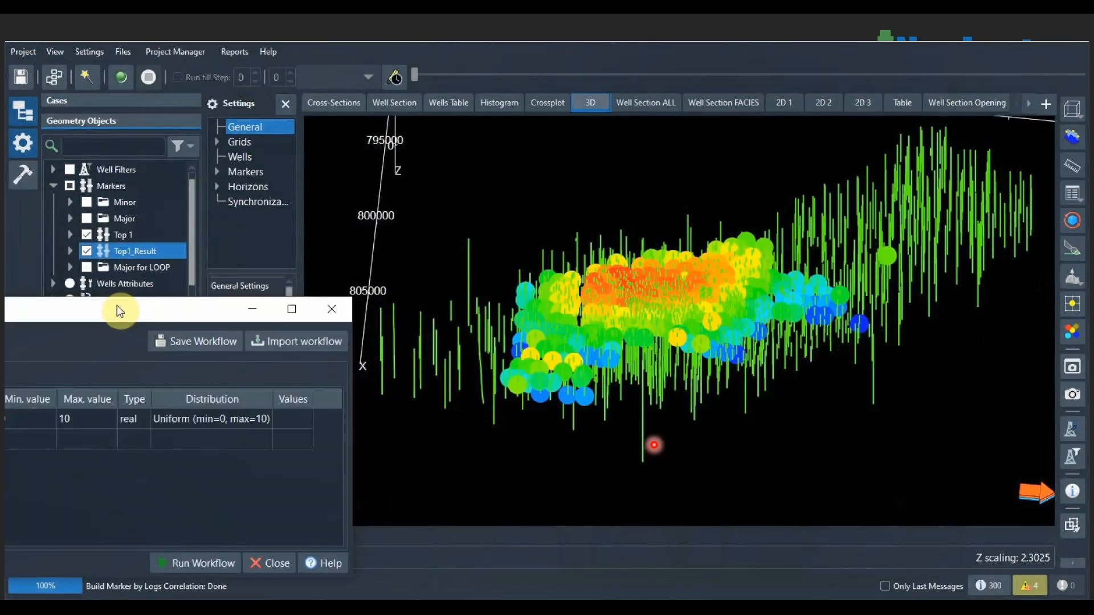
click(196, 562)
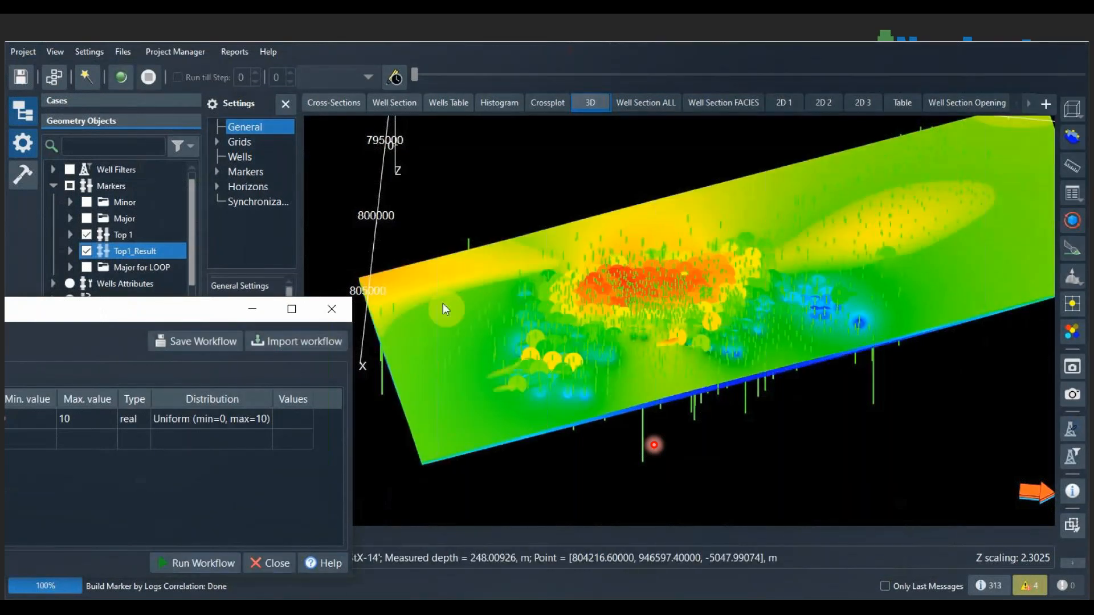
click(336, 310)
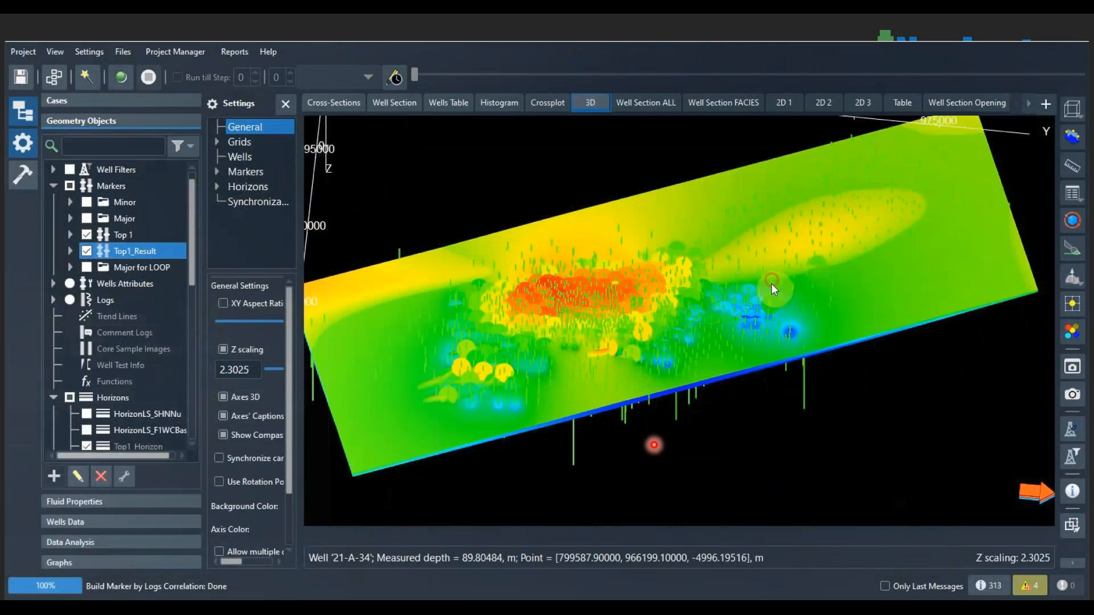
Examine the interpolated Top1 horizon surfaces against the wells and markers in the 3D view.
drag(771, 283, 734, 286)
scroll(695, 270, up, 2)
scroll(695, 269, down, 3)
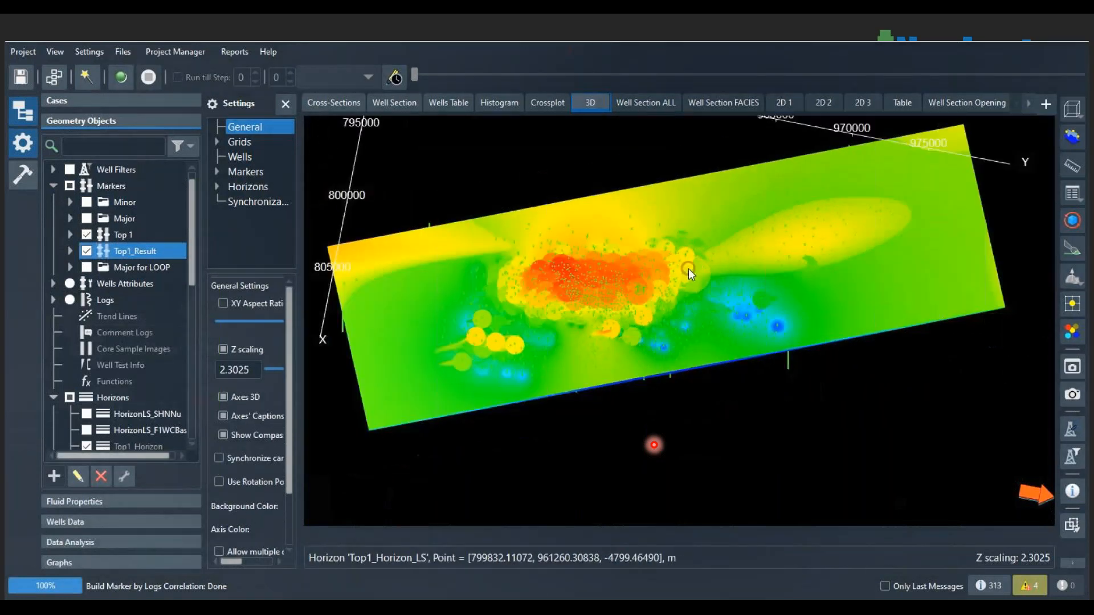
click(770, 159)
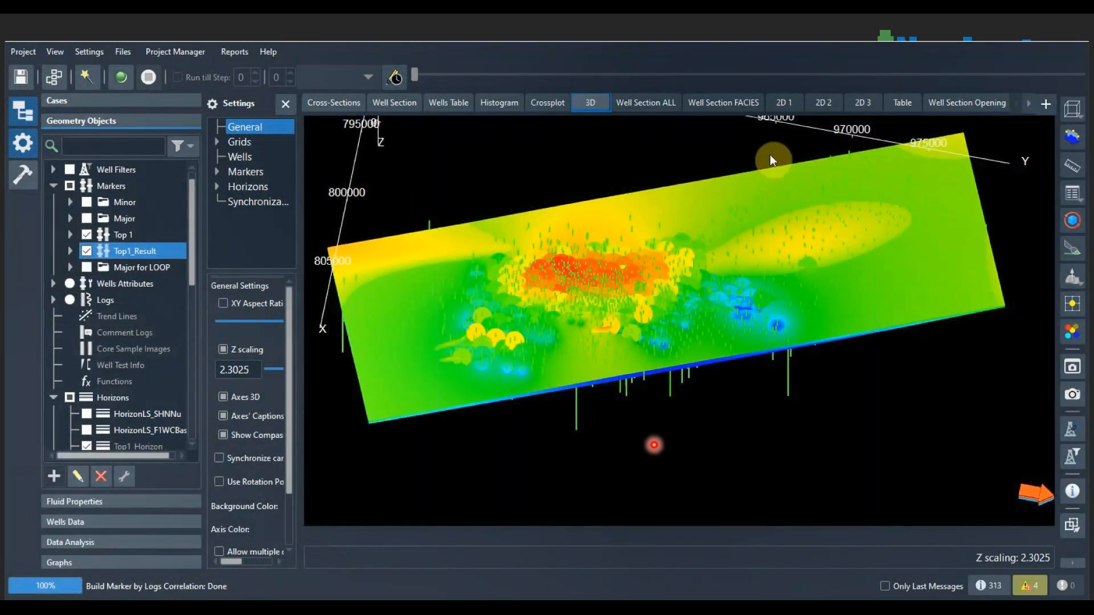
Show the 2D 1 map beside 2D 2 and 2D 3 and even out the widths of the three maps.
click(777, 101)
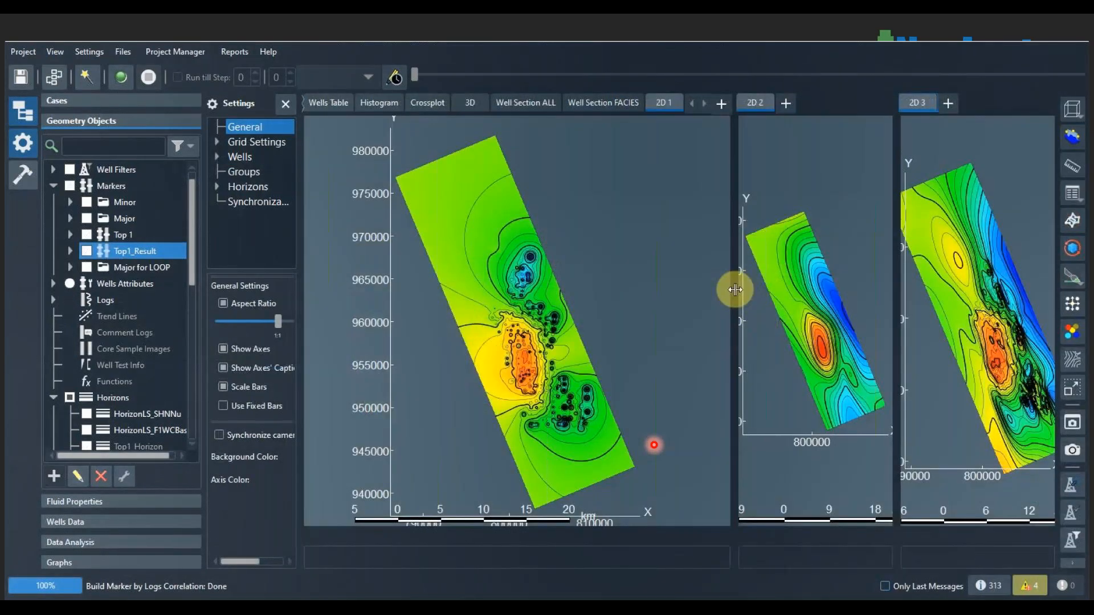
drag(735, 290, 549, 291)
scroll(1000, 238, down, 1)
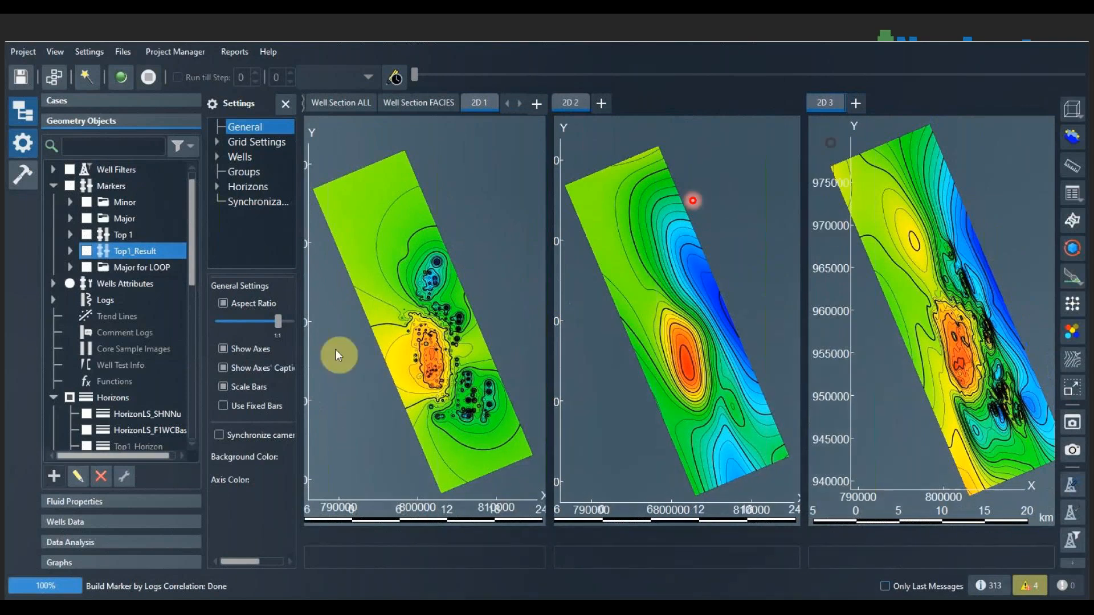
Turn on camera synchronization for the 2D maps and compare the three interpolated horizons at matching scales.
click(221, 434)
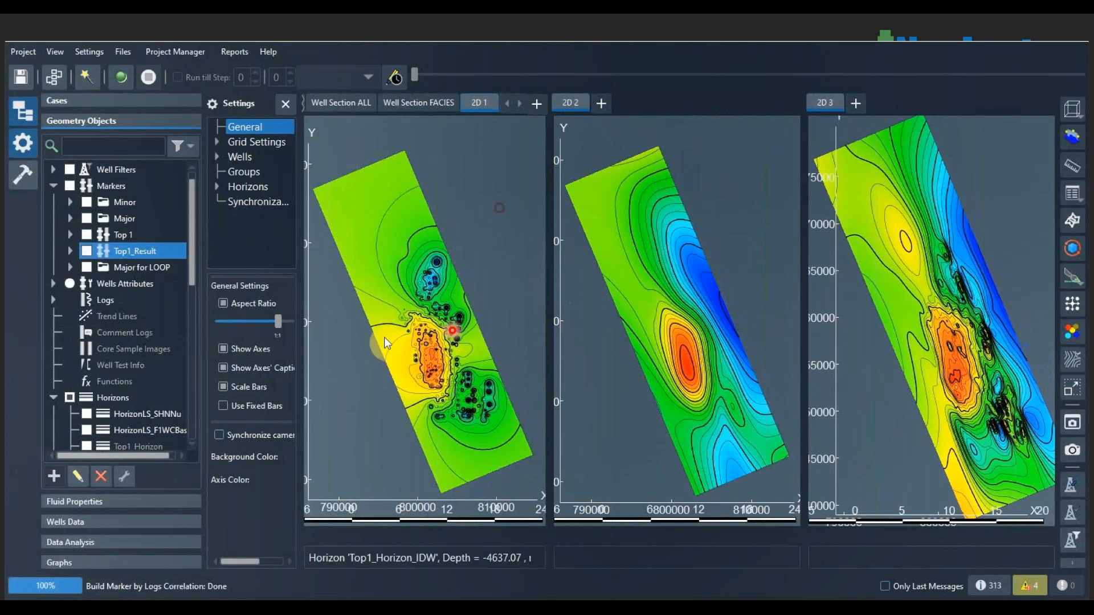
scroll(497, 242, down, 3)
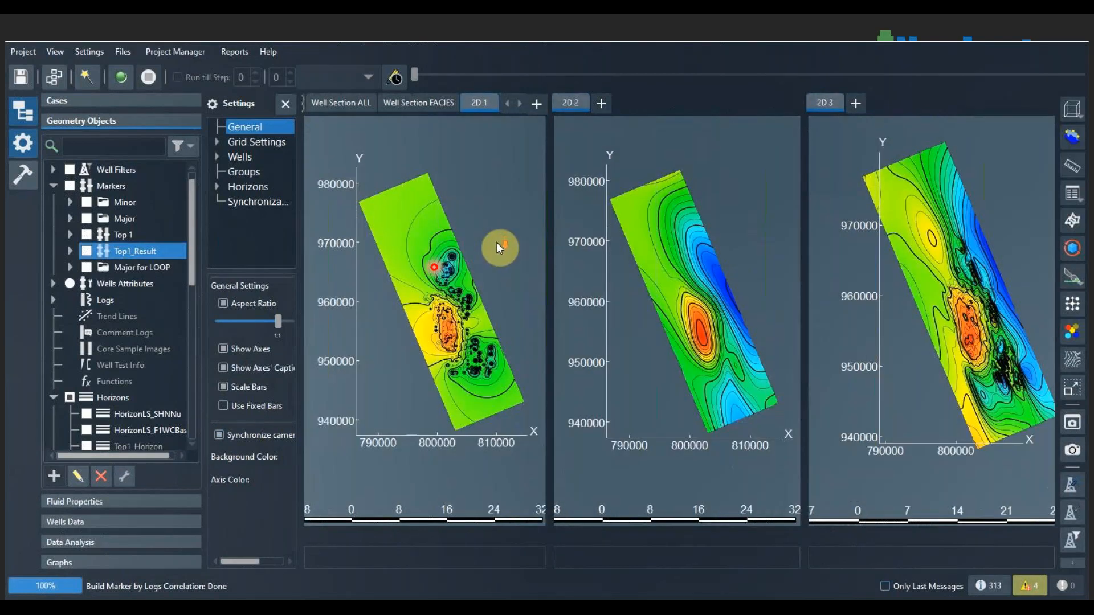
scroll(483, 246, down, 2)
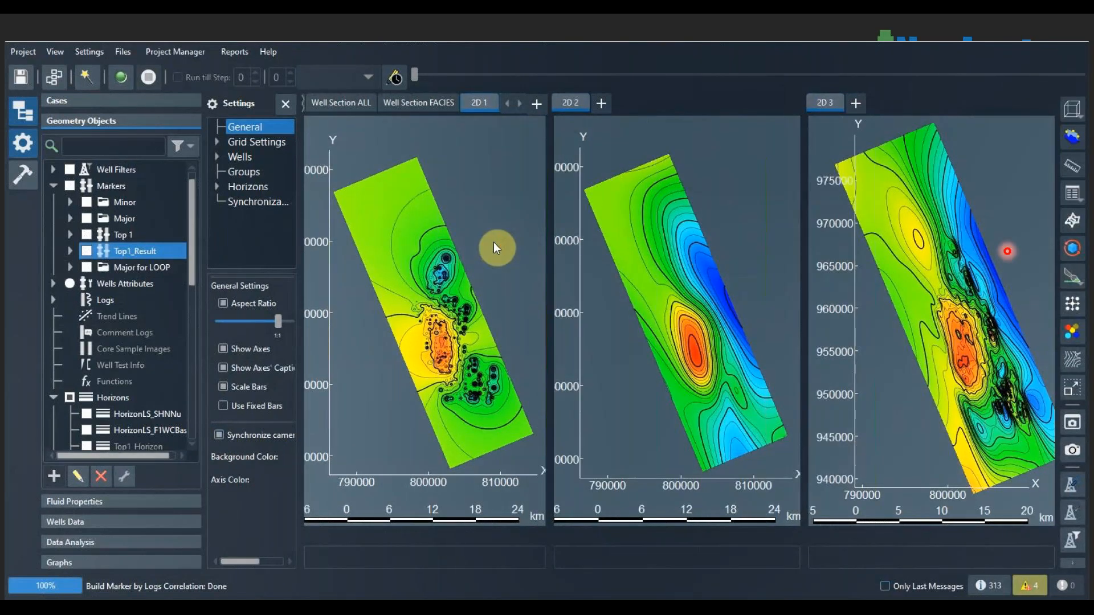
scroll(494, 242, up, 2)
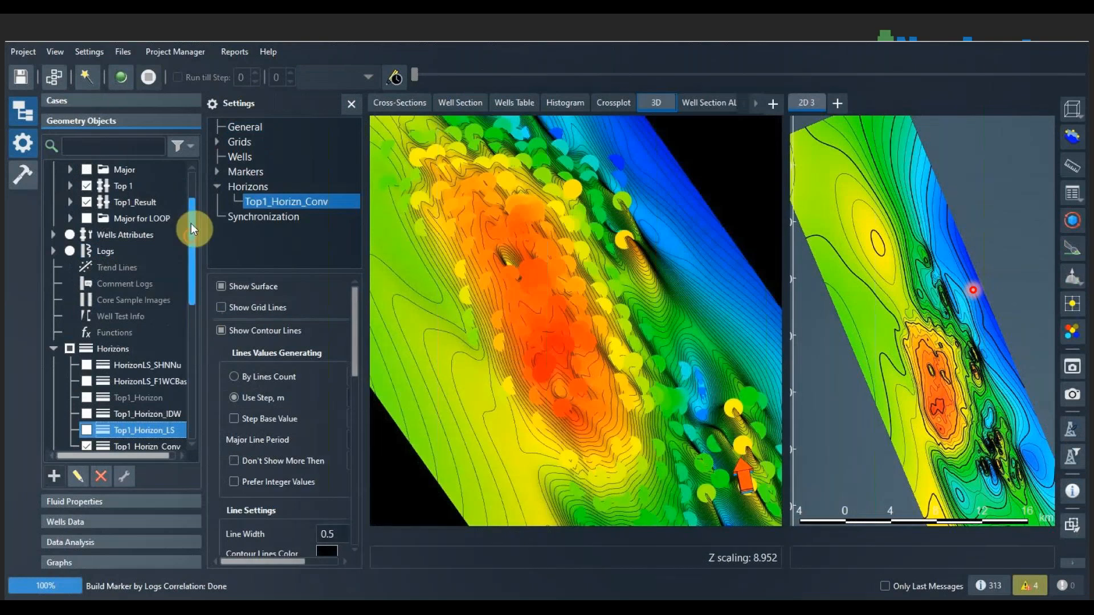
Hide the Top 1 and Top1_Result markers in the 3D view.
drag(190, 224, 191, 195)
click(86, 253)
click(86, 269)
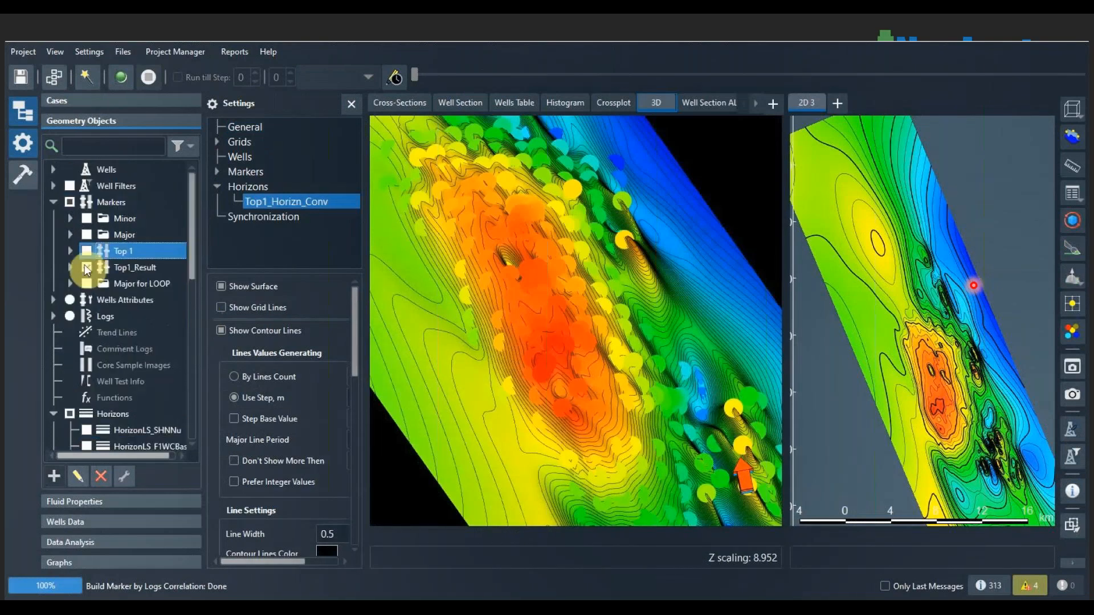
click(85, 266)
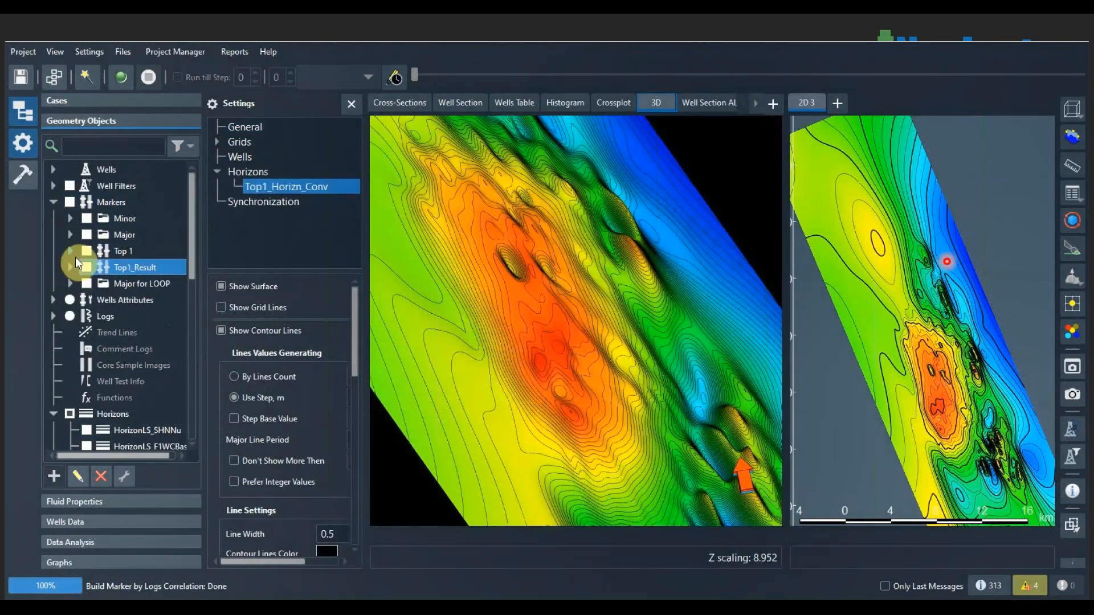
Examine the contour detail of the Top1_Horizn_Conv surface in the 3D view and on the 2D 3 map.
click(532, 247)
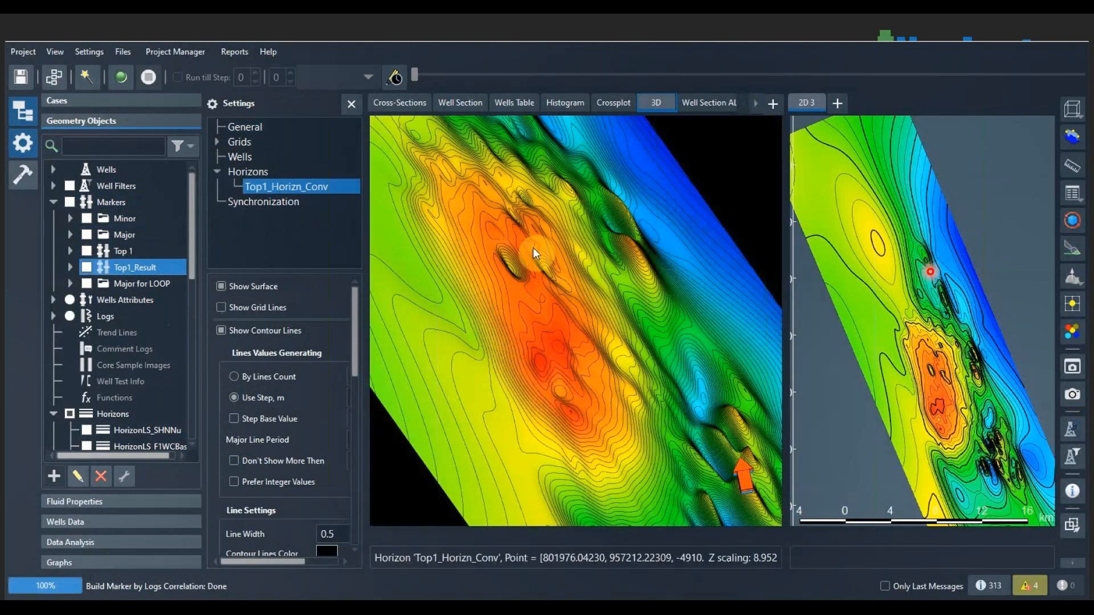
drag(532, 248, 564, 256)
right_drag(565, 255, 634, 386)
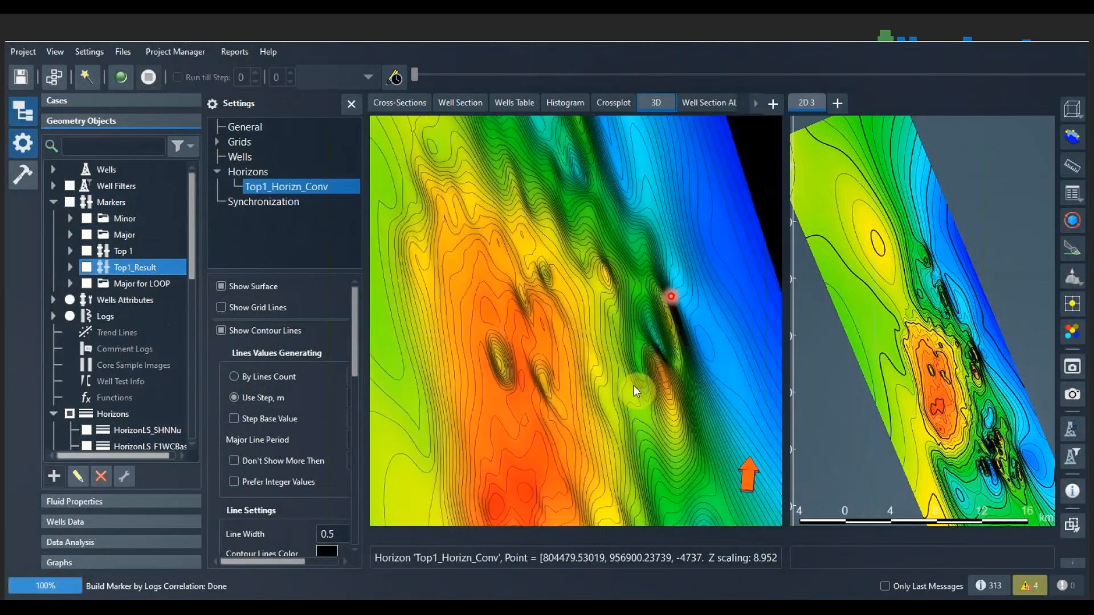
scroll(633, 385, up, 3)
scroll(660, 371, up, 3)
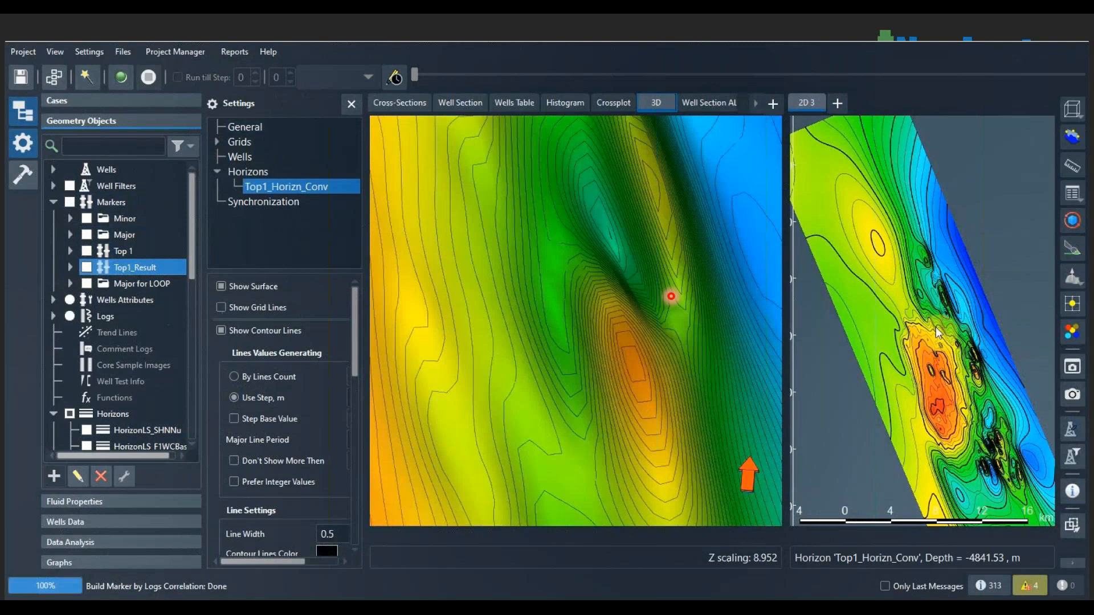
scroll(946, 316, up, 2)
scroll(931, 302, up, 2)
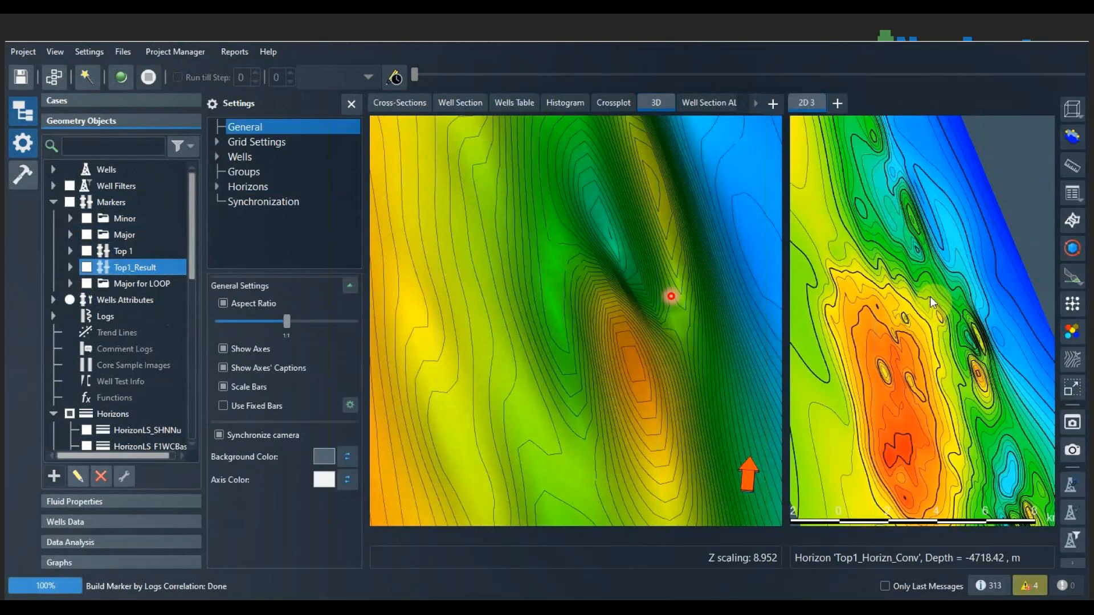
Widen the 3D and 2D 3 views by narrowing the settings area, and set the 3D view's Z scaling to 3.
scroll(930, 297, up, 2)
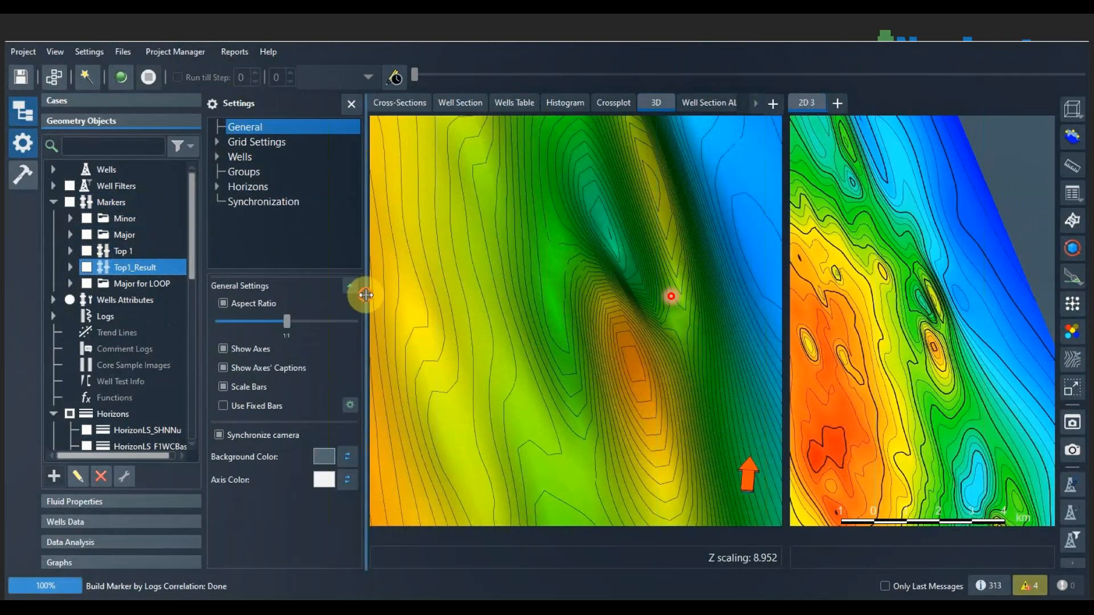
drag(365, 295, 297, 296)
drag(562, 334, 525, 344)
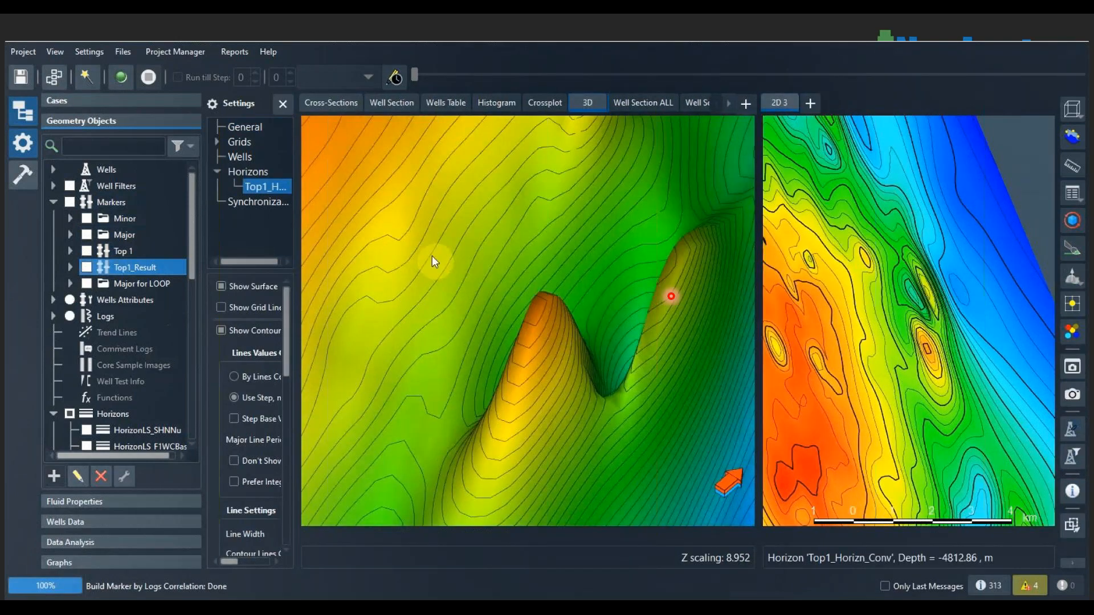
click(256, 131)
drag(248, 371, 191, 373)
text(3)
key(Return)
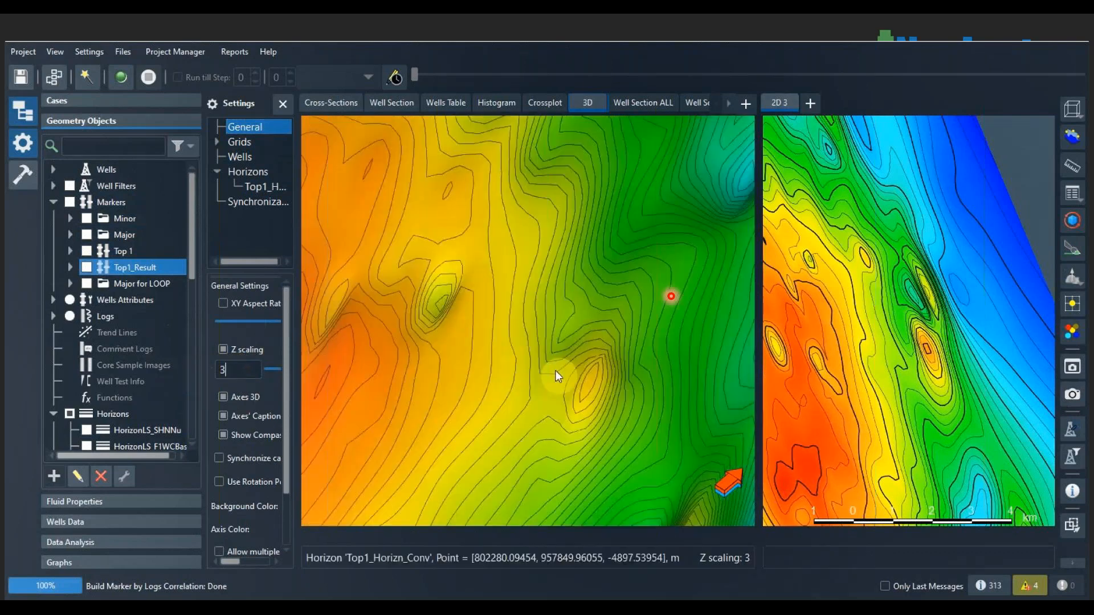
drag(556, 371, 617, 315)
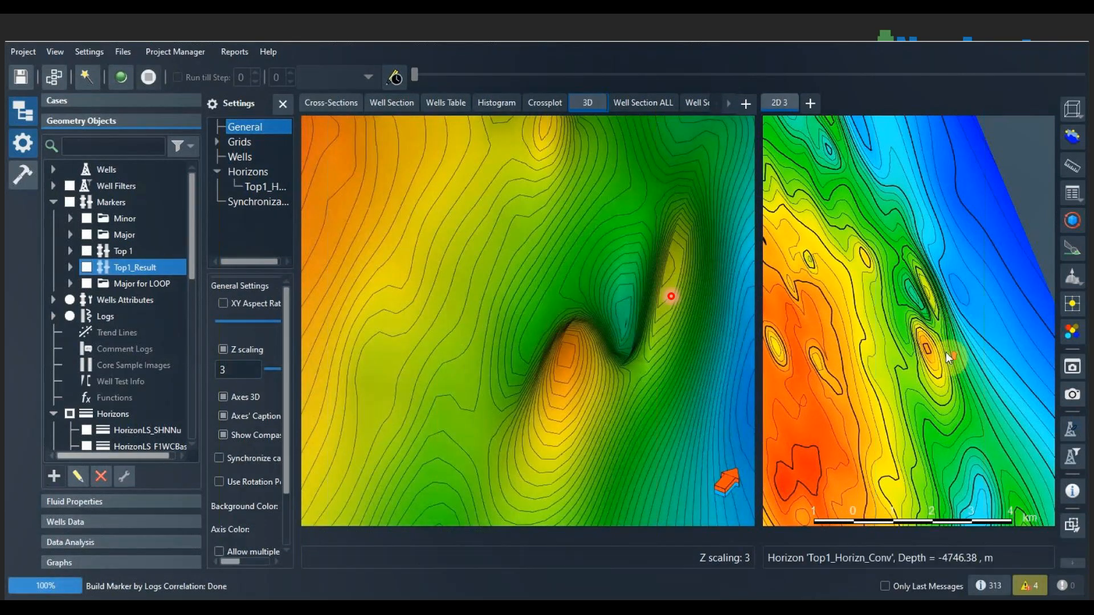
Open Contour Lines Config for Top1_Horizn_Conv on the 2D 3 map and move its window clear of the two highs.
scroll(946, 352, up, 3)
click(919, 353)
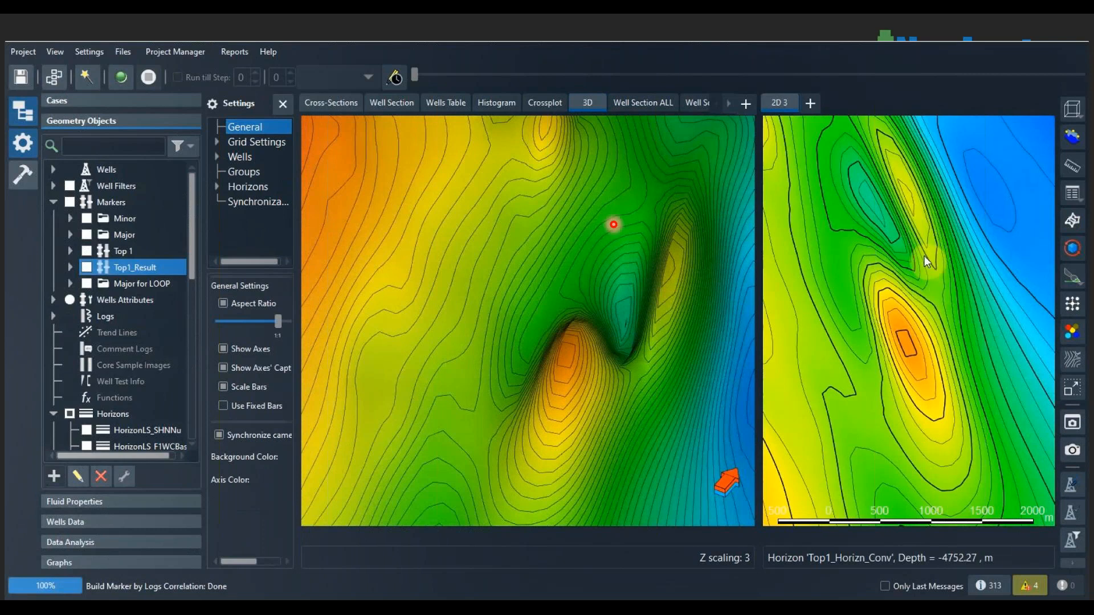
scroll(911, 331, up, 1)
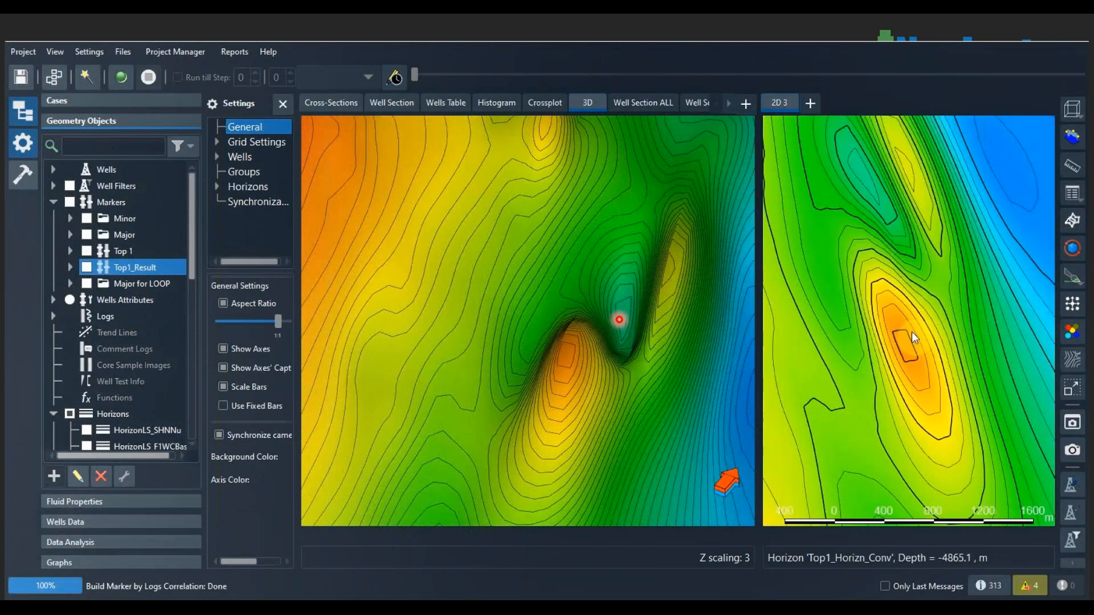
click(1072, 360)
drag(588, 249, 887, 53)
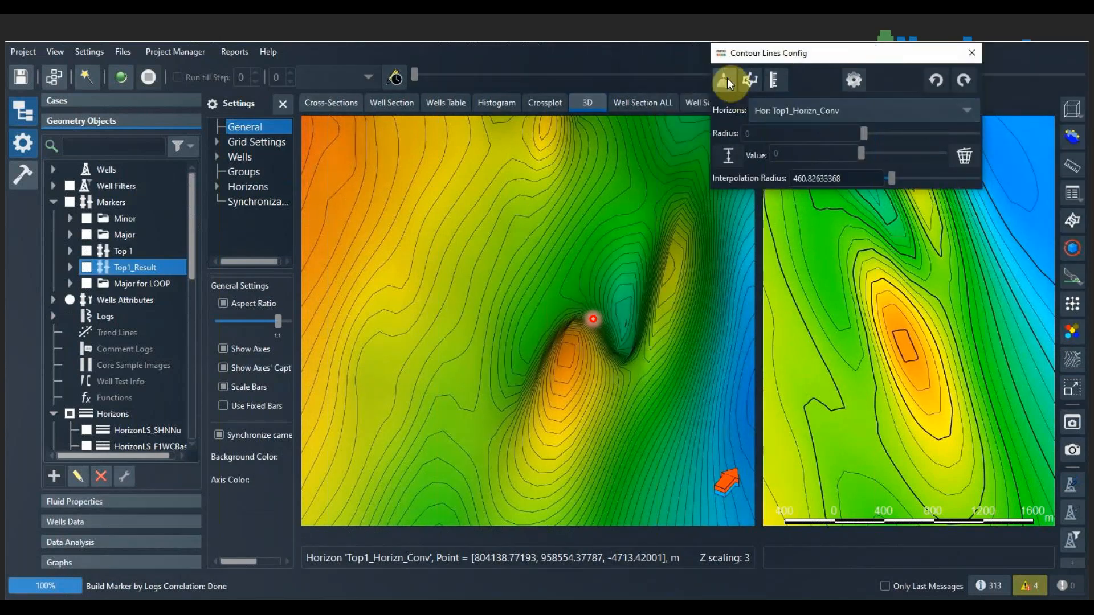
Pull the southern end of the inner contour around the southern high farther south on the 2D 3 map.
click(939, 411)
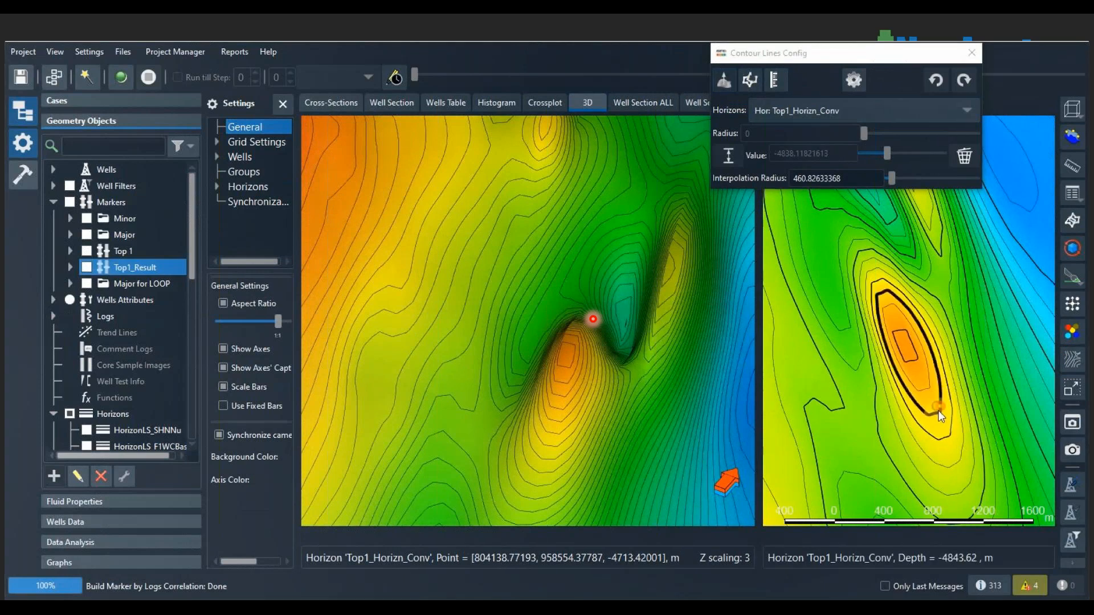
click(936, 418)
drag(936, 418, 951, 468)
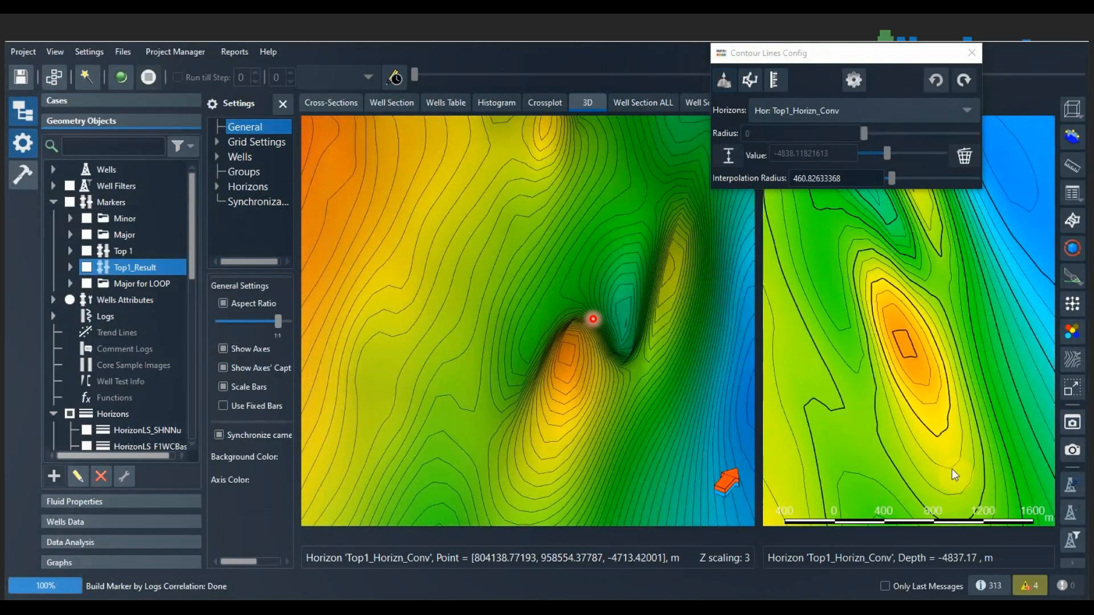
Reshape the saddle between the two highs by moving the northern high's contour tip and pulling the southern high's outer contour north.
drag(912, 295, 918, 325)
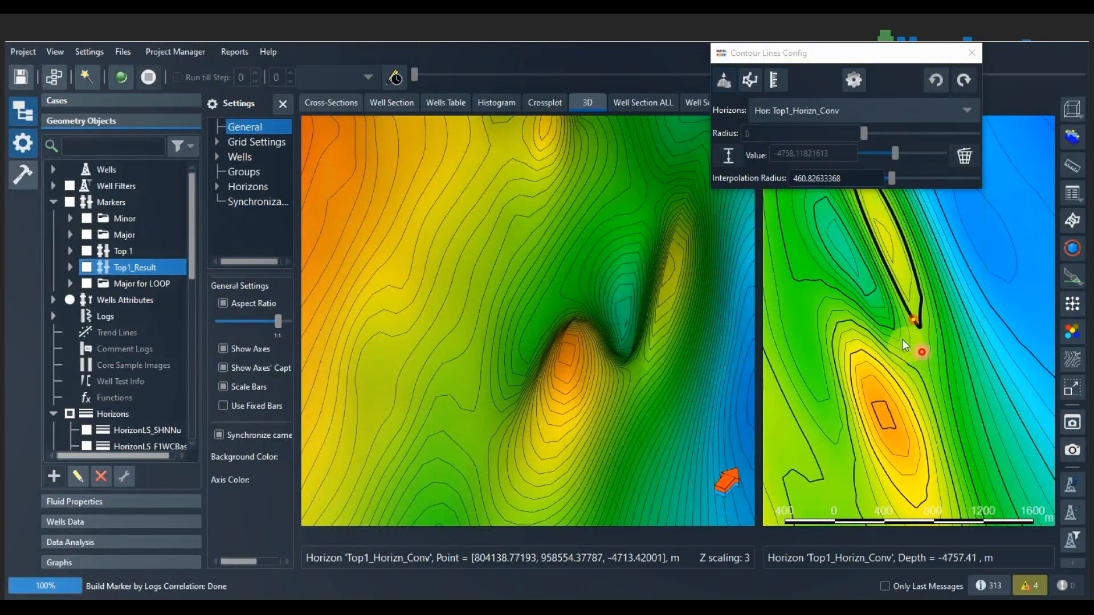
click(912, 320)
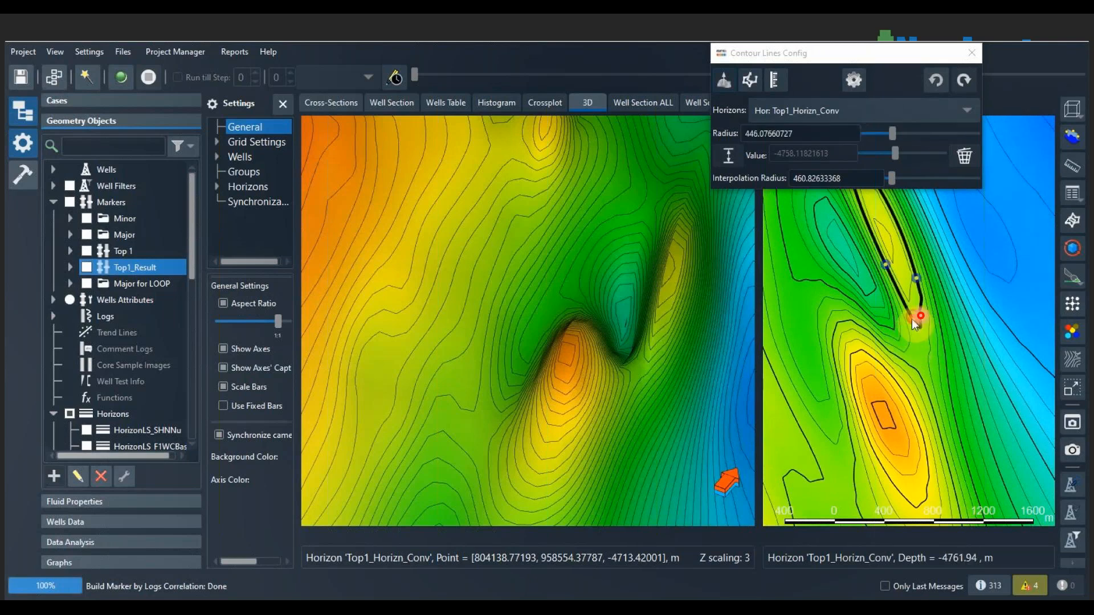
click(933, 370)
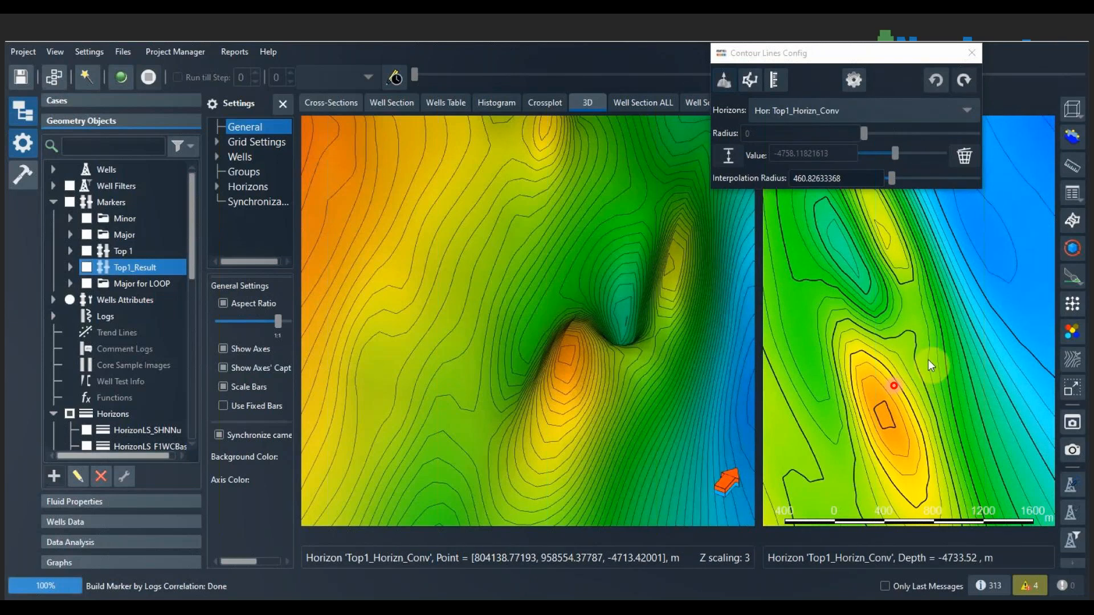
click(911, 332)
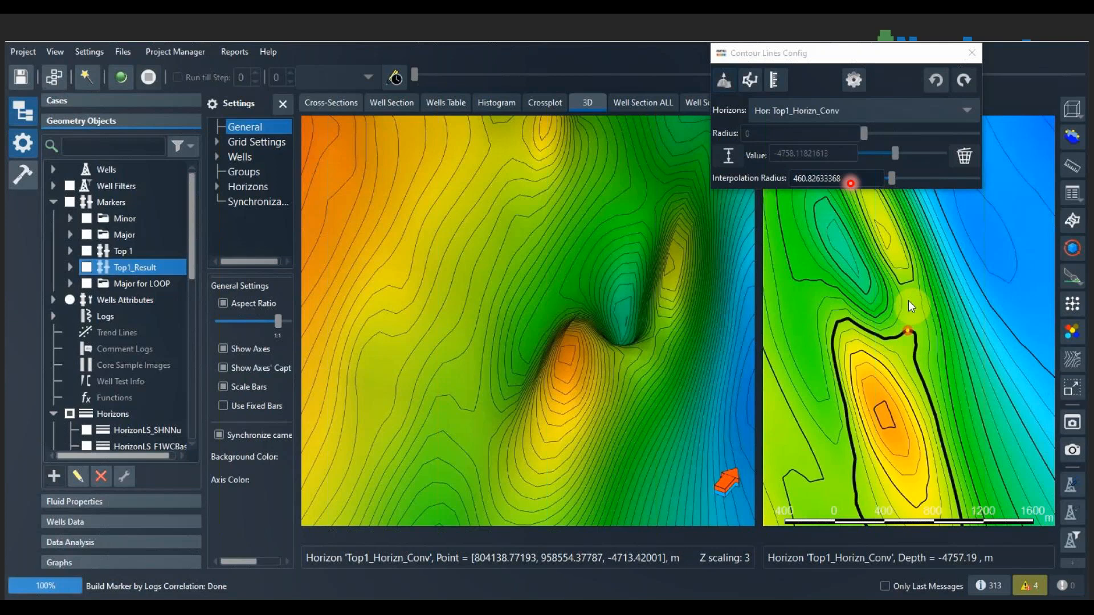
click(910, 330)
drag(910, 330, 904, 280)
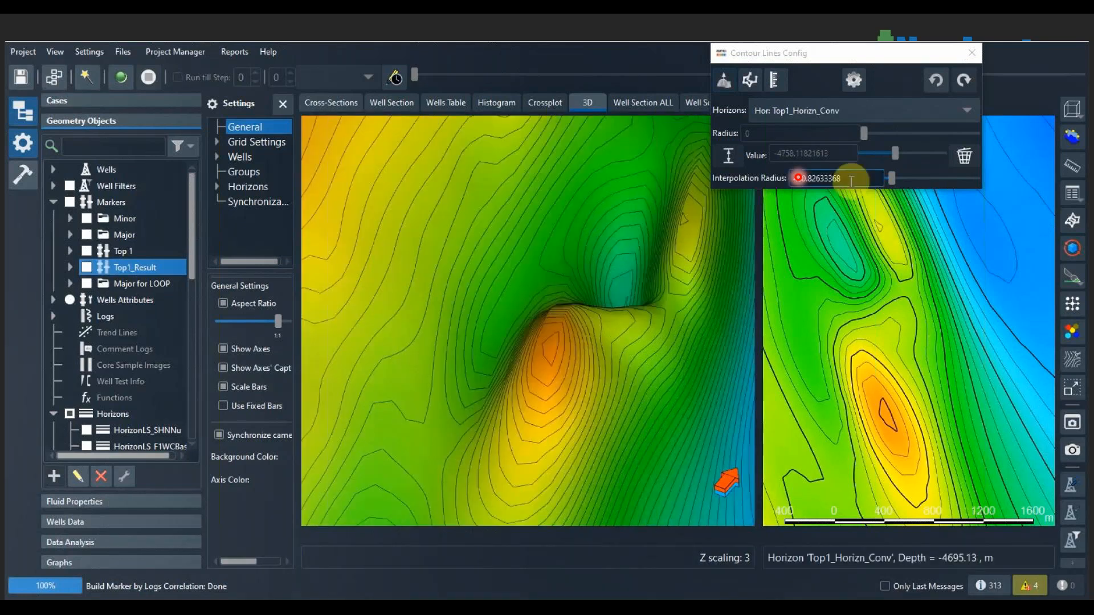
Set the contour editing interpolation radius to 1000.
drag(851, 181, 777, 177)
text(0)
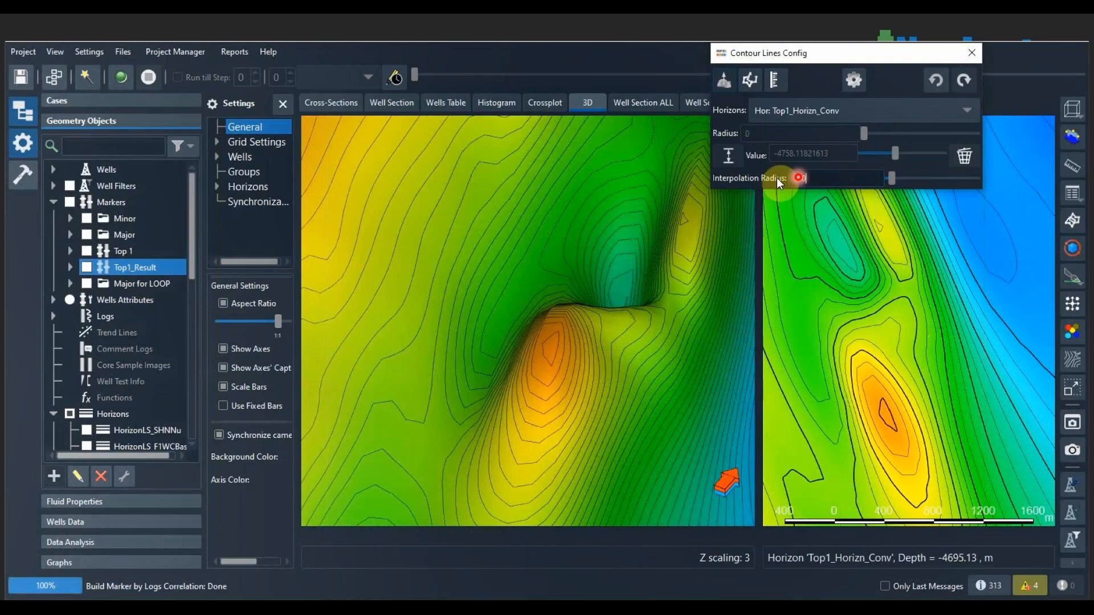
text(0)
Pull the northern high's inner contour south and the saddle contour north using the 1000 interpolation radius.
click(904, 263)
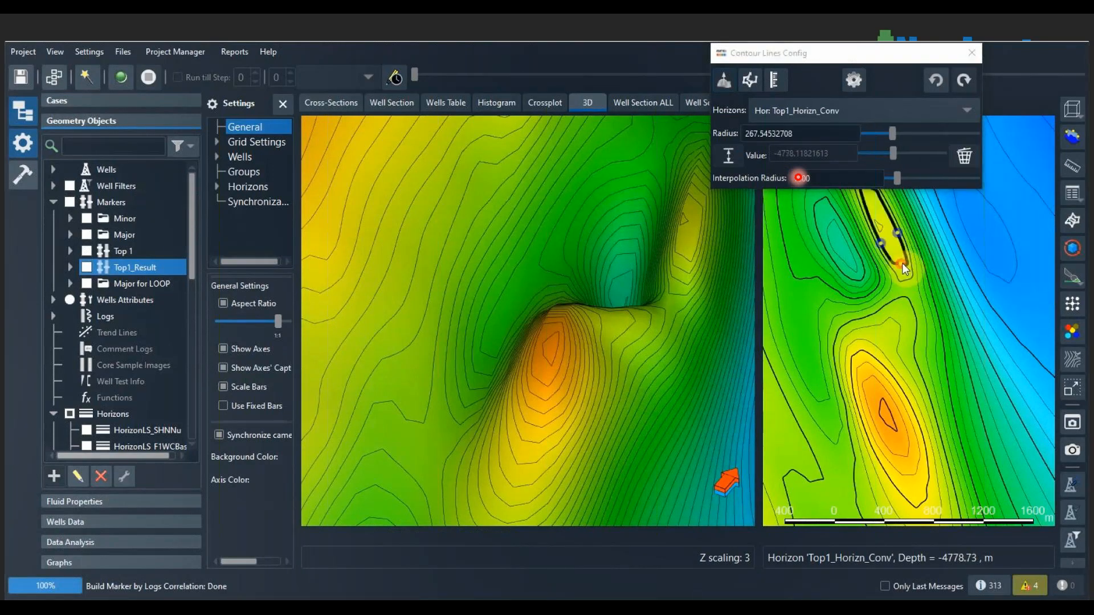
drag(902, 263, 904, 292)
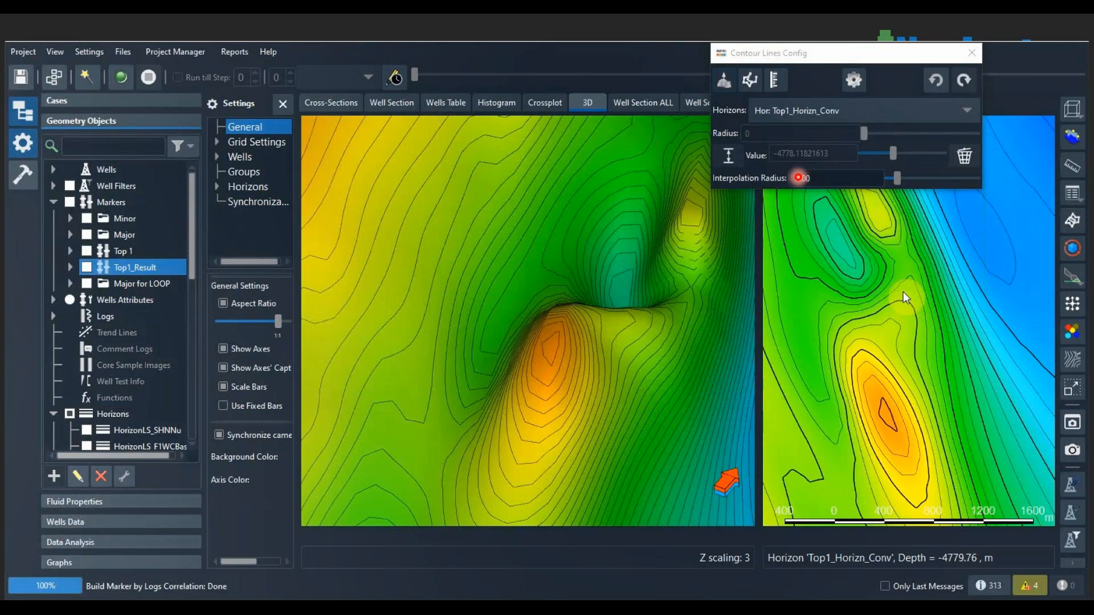
click(904, 283)
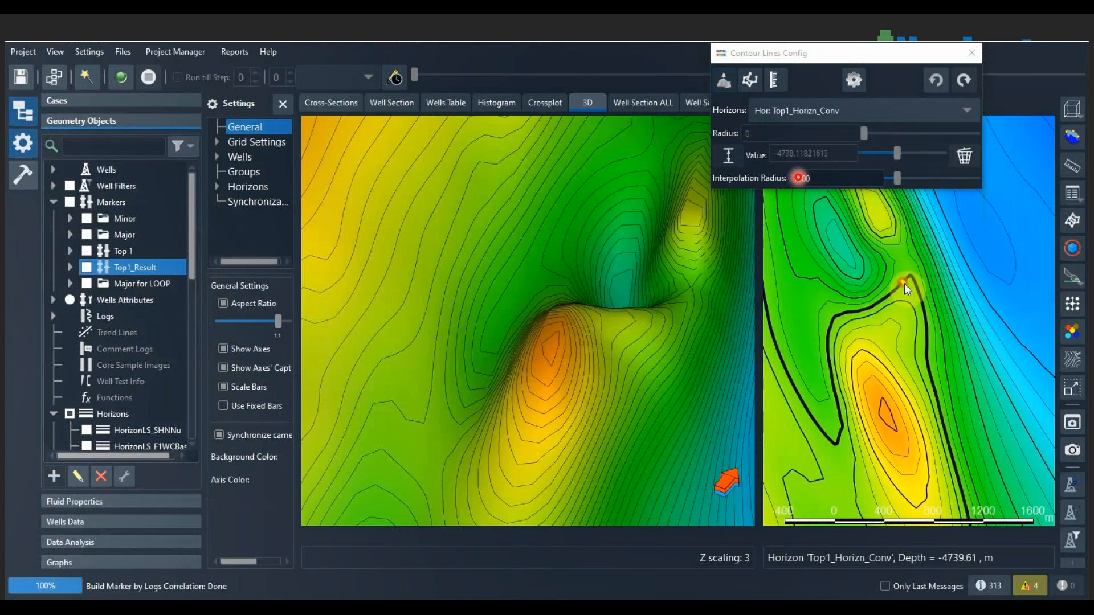
drag(903, 275, 901, 264)
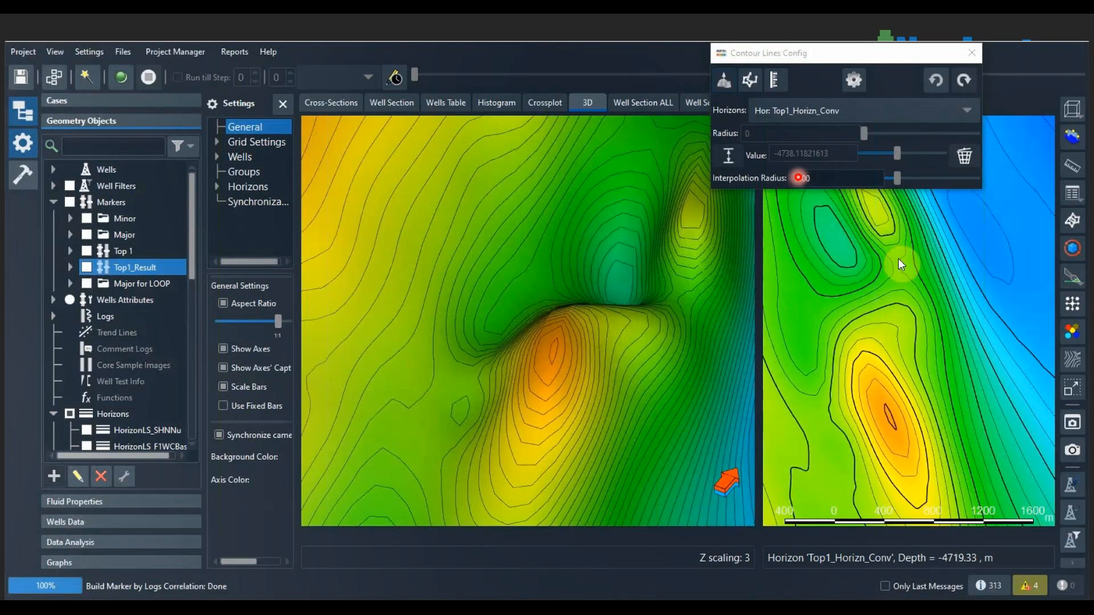
Undo the contour edits made to Top1_Horizn_Conv around the two highs.
scroll(899, 261, down, 2)
scroll(900, 284, down, 1)
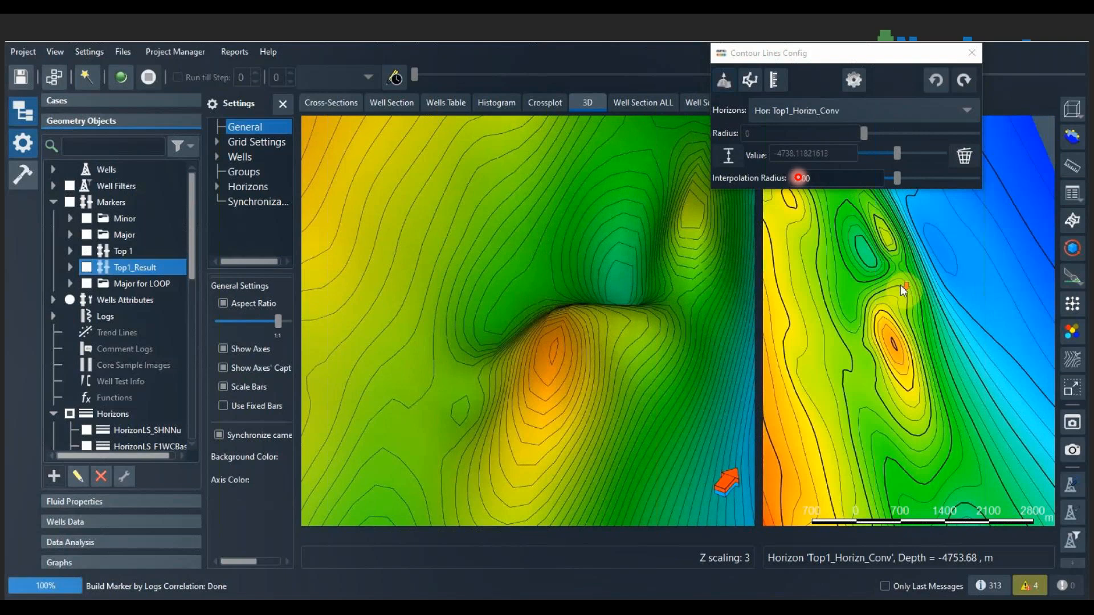
middle_drag(900, 285, 903, 353)
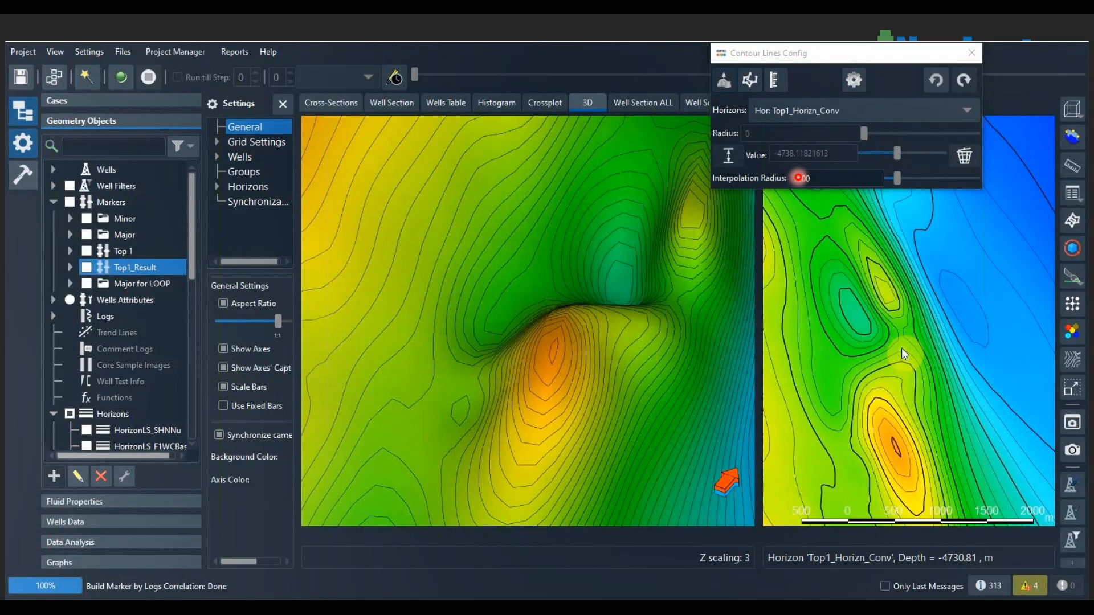
click(941, 79)
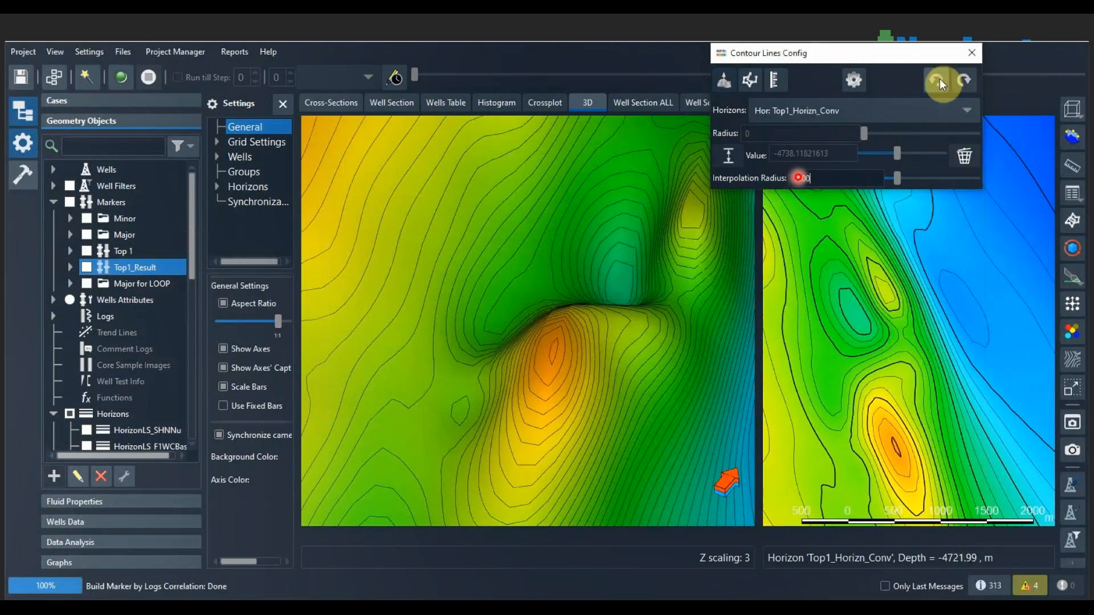
click(939, 79)
click(939, 79)
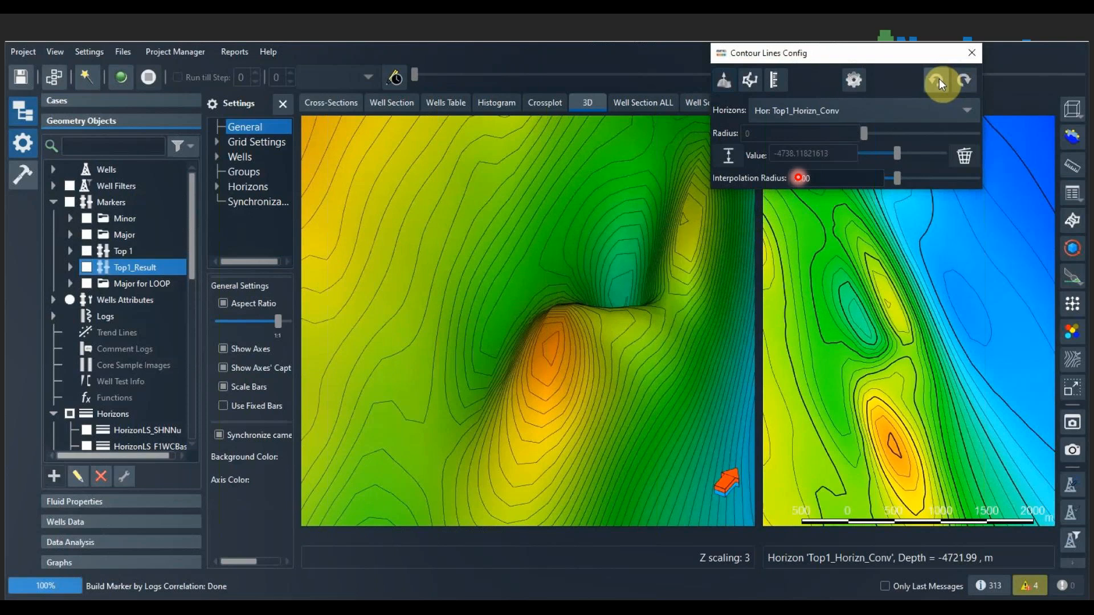
click(939, 79)
click(939, 78)
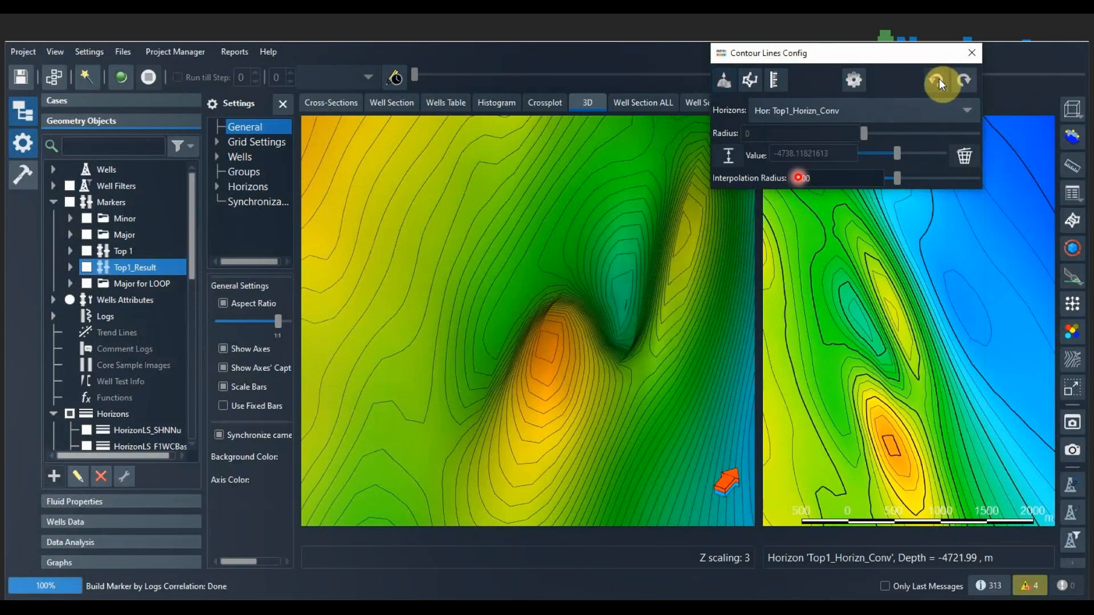
click(939, 78)
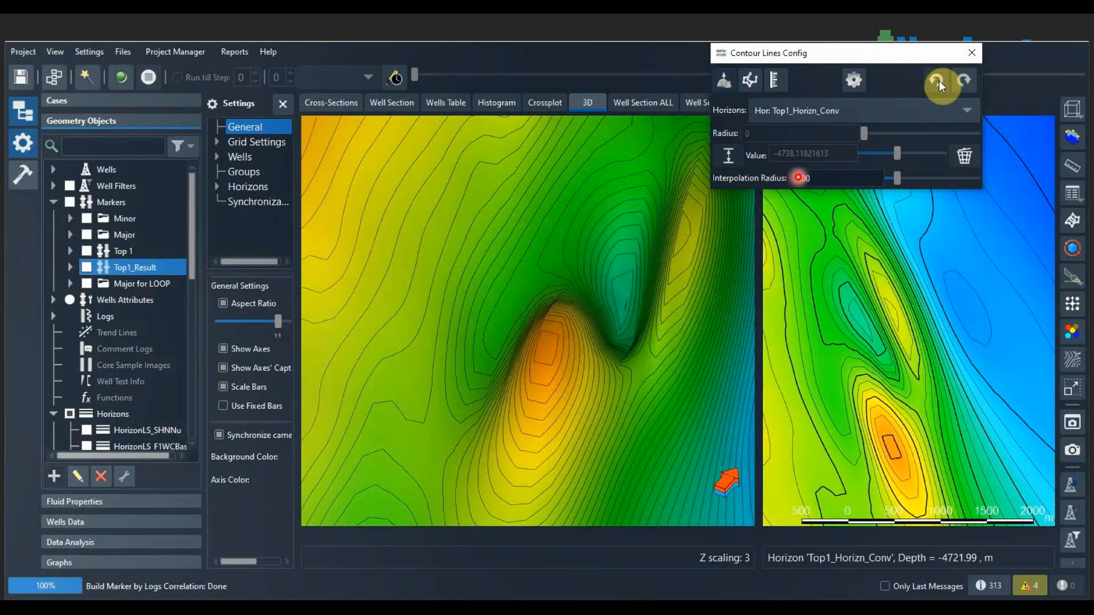
Move Contour Lines Config off the 2D 3 map and select the outer contour on the southern high's west flank.
scroll(890, 307, up, 2)
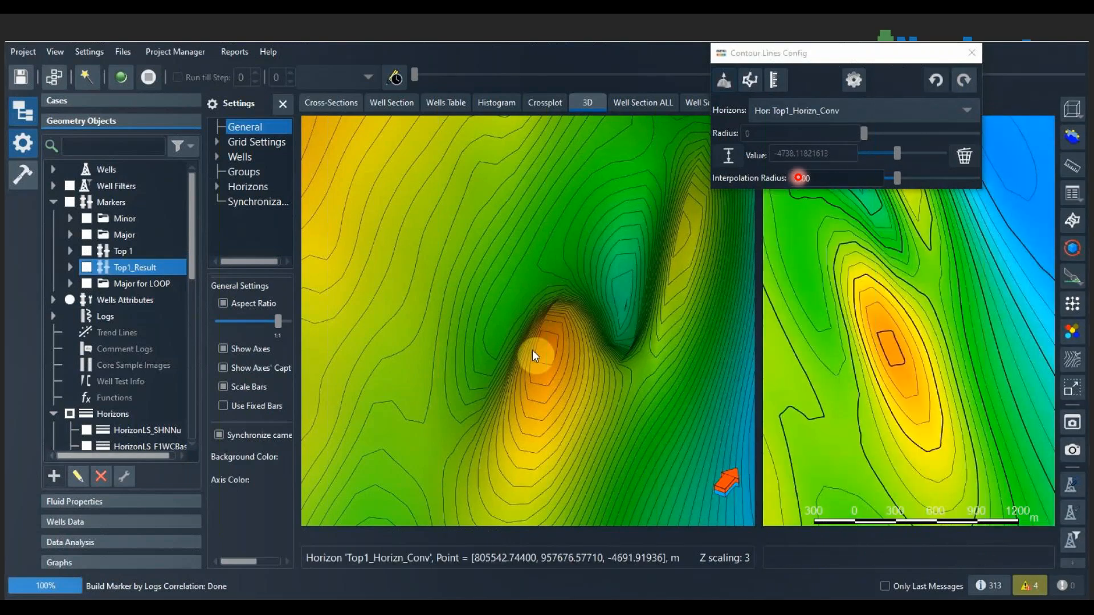
drag(532, 350, 510, 339)
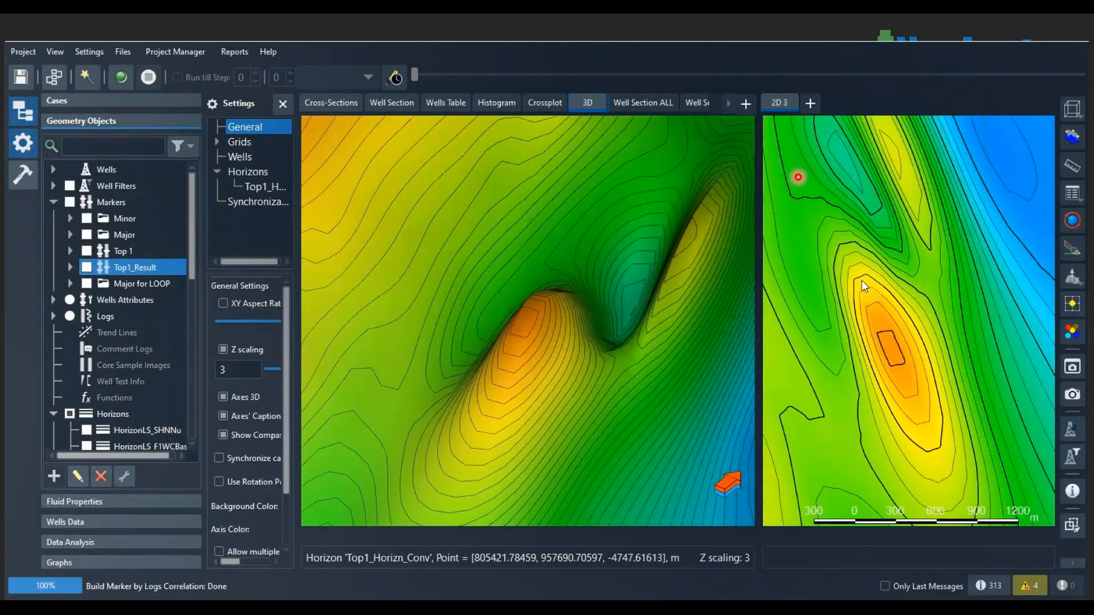
click(862, 281)
drag(610, 255, 765, 96)
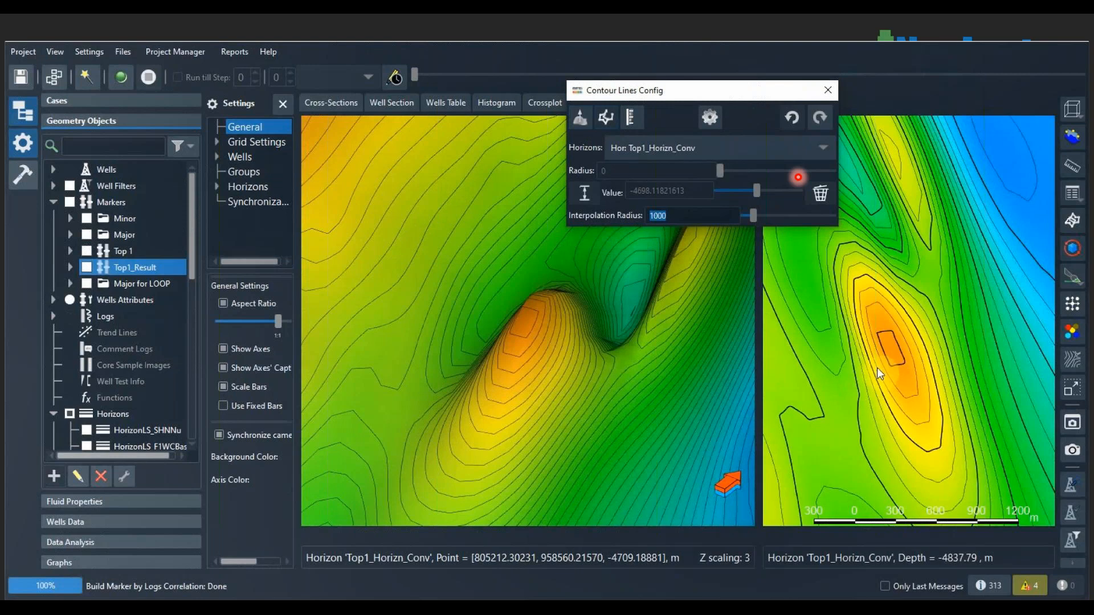
click(857, 413)
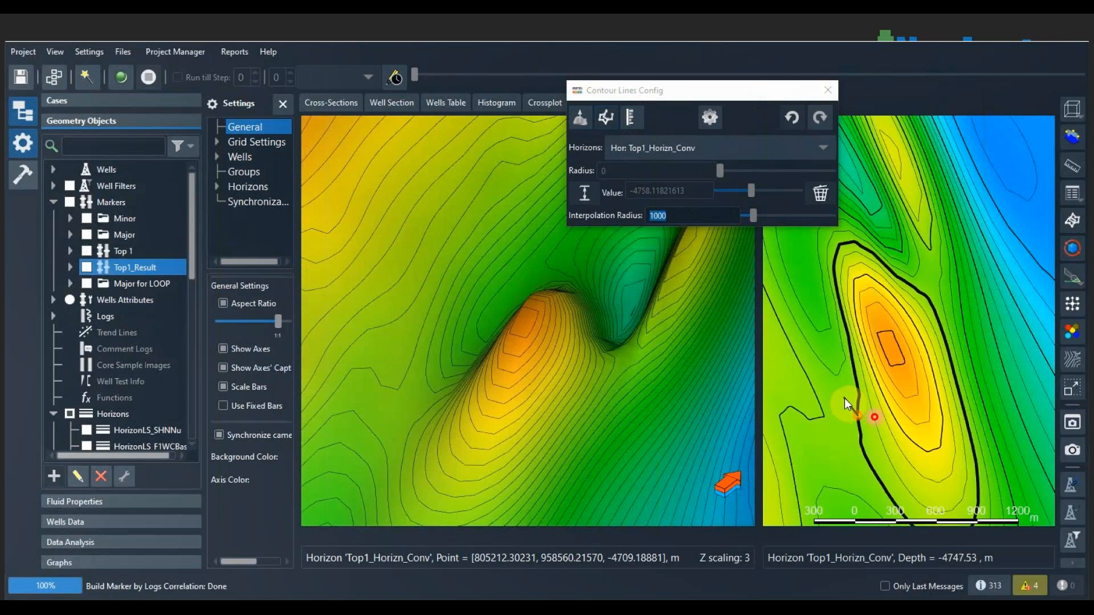
click(841, 318)
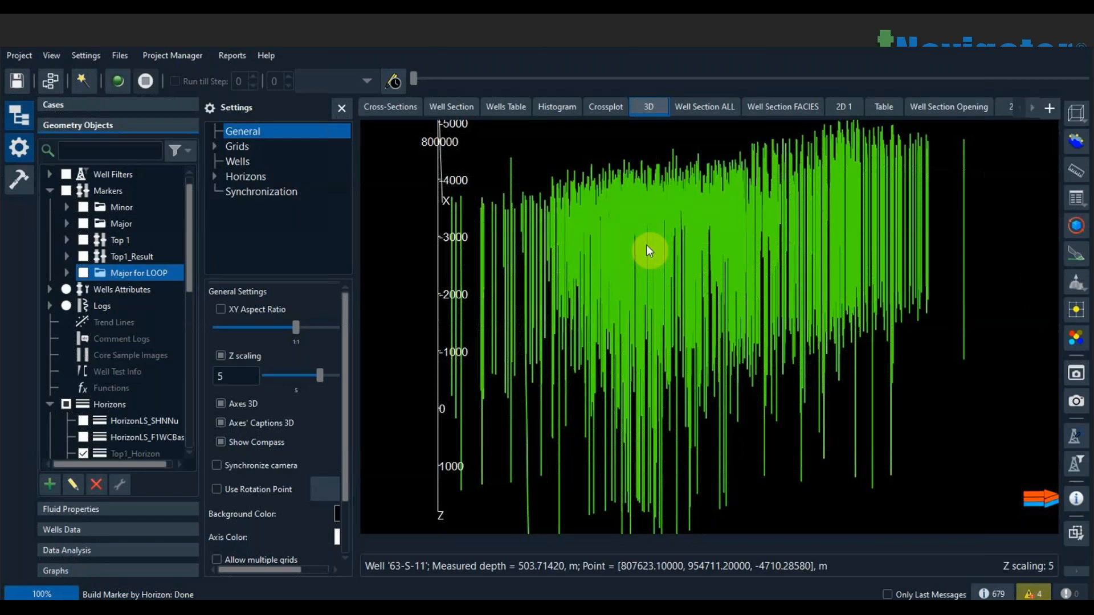
Show the Major for LOOP markers along the wells in the 3D view.
drag(647, 246, 473, 239)
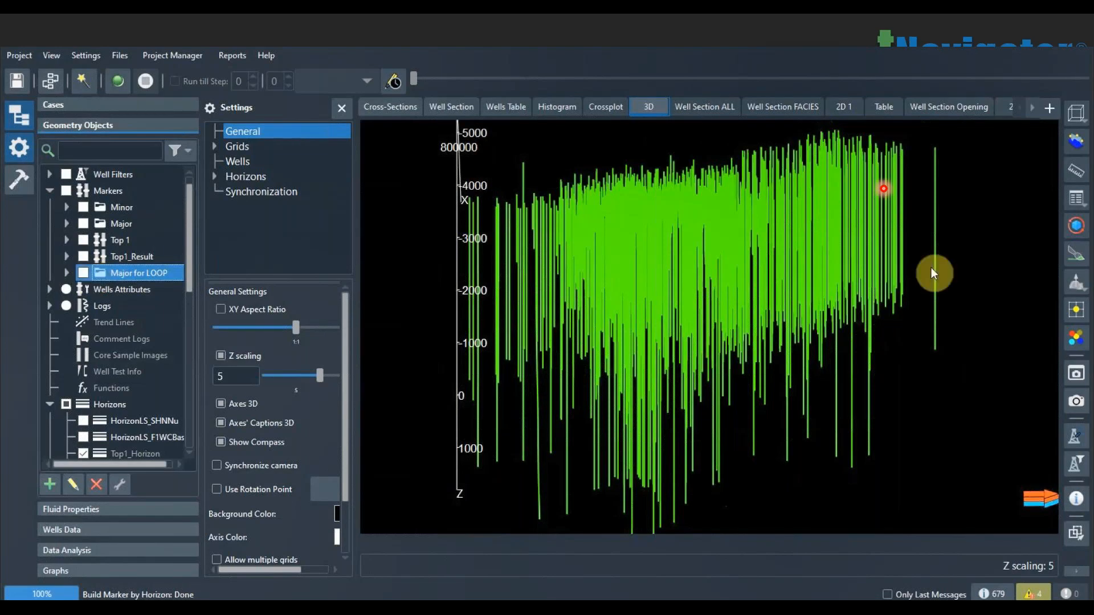
mouse_move(818, 257)
mouse_down()
mouse_move(802, 251)
mouse_move(821, 241)
mouse_move(810, 257)
mouse_up()
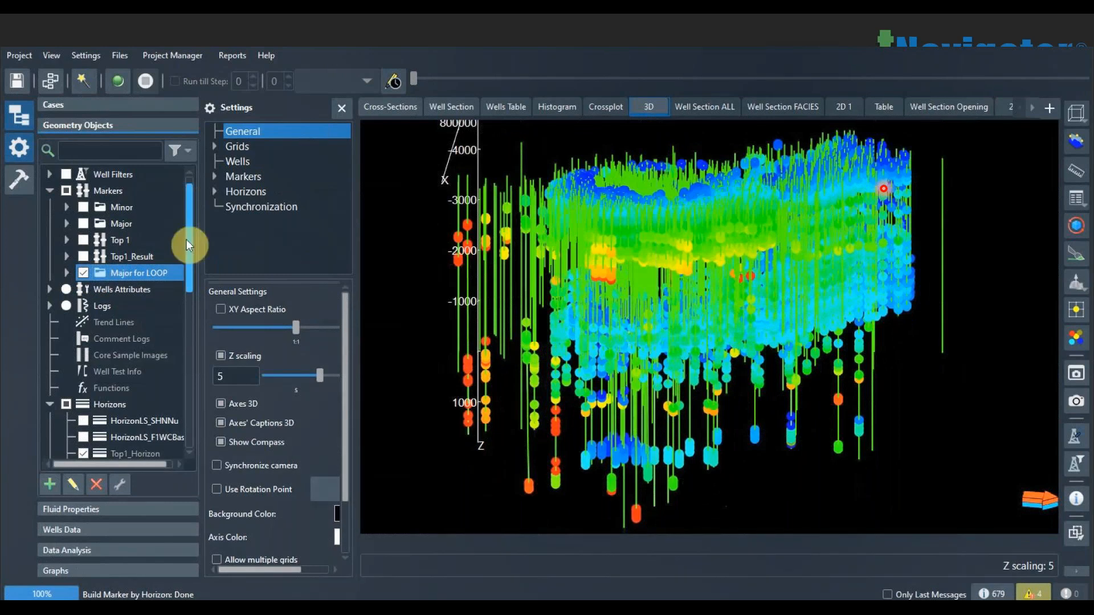
scroll(187, 261, down, 2)
scroll(187, 261, up, 3)
Open the project's workflows with MappingLOOP and reduce the window so the 3D view can be seen beside it.
click(17, 55)
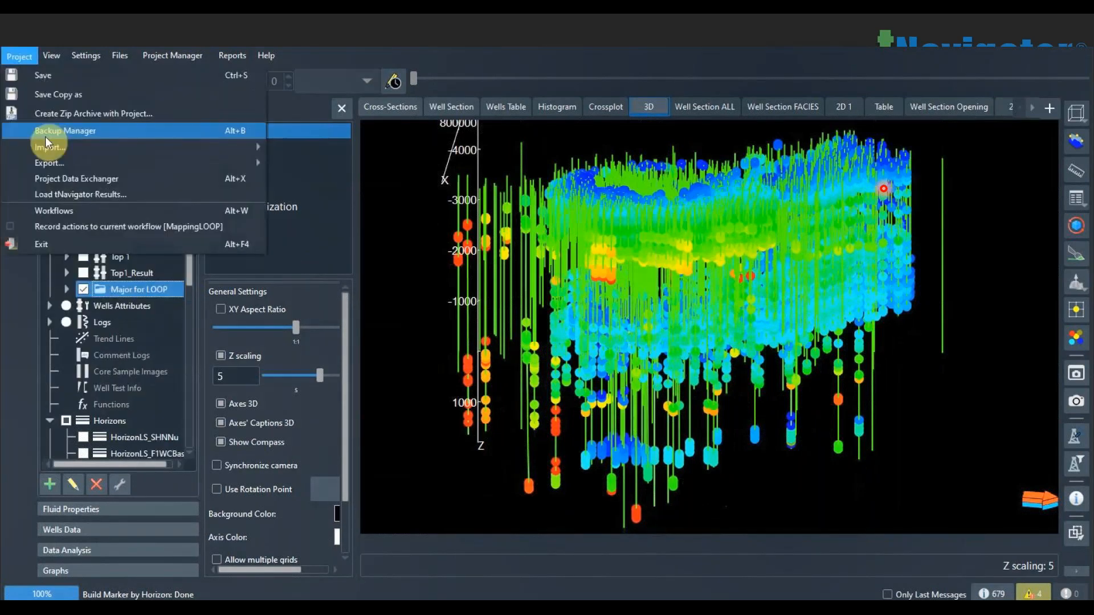
click(65, 211)
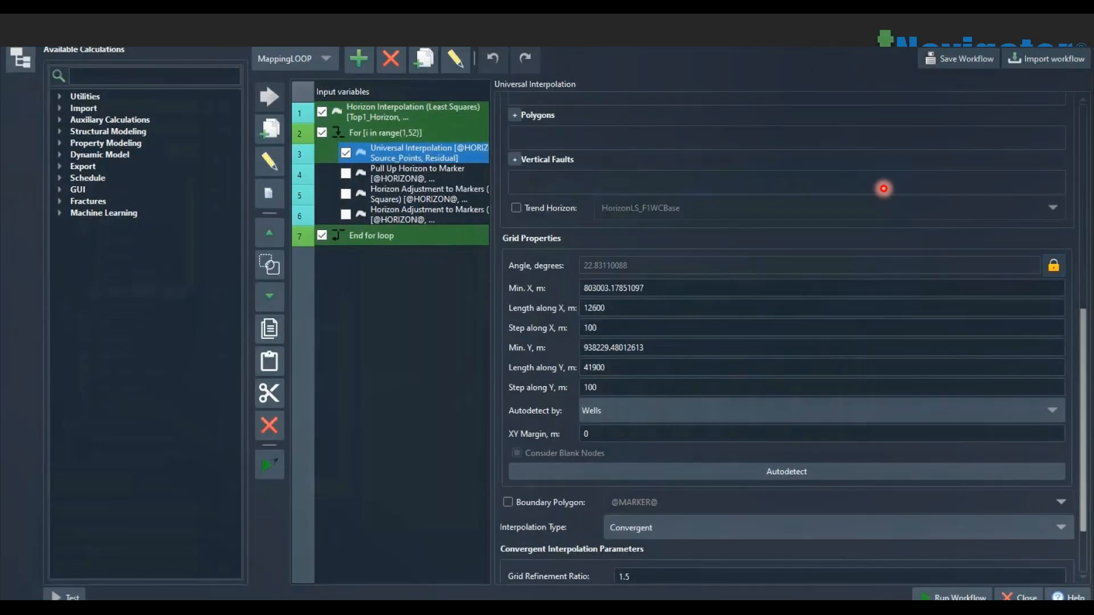
click(1042, 33)
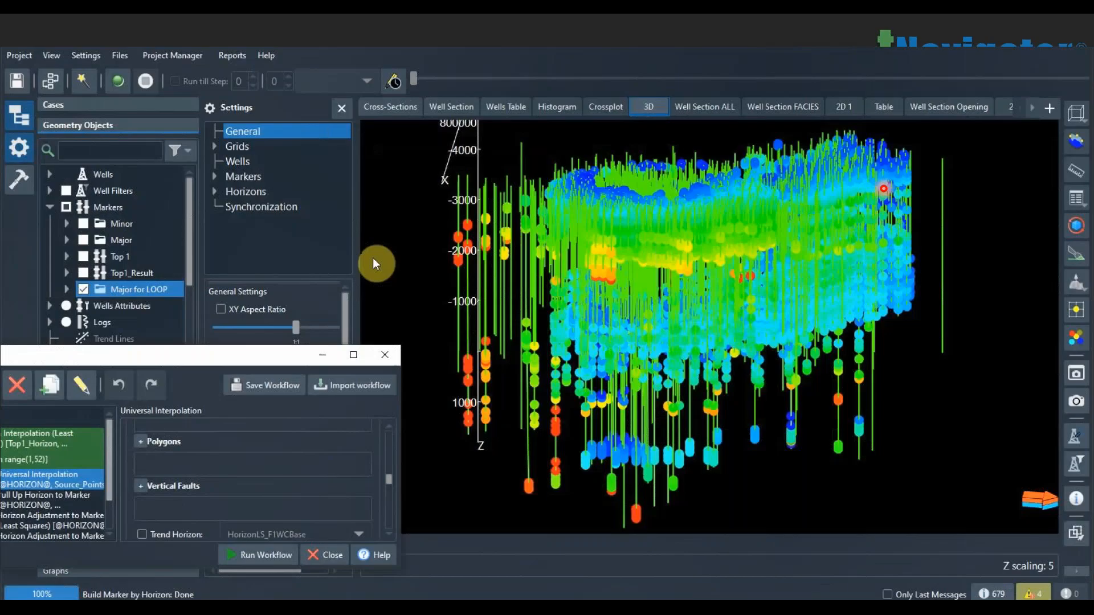
Run the MappingLOOP workflow on the Major for LOOP markers and minimize its window to uncover the 3D view.
drag(191, 359, 579, 374)
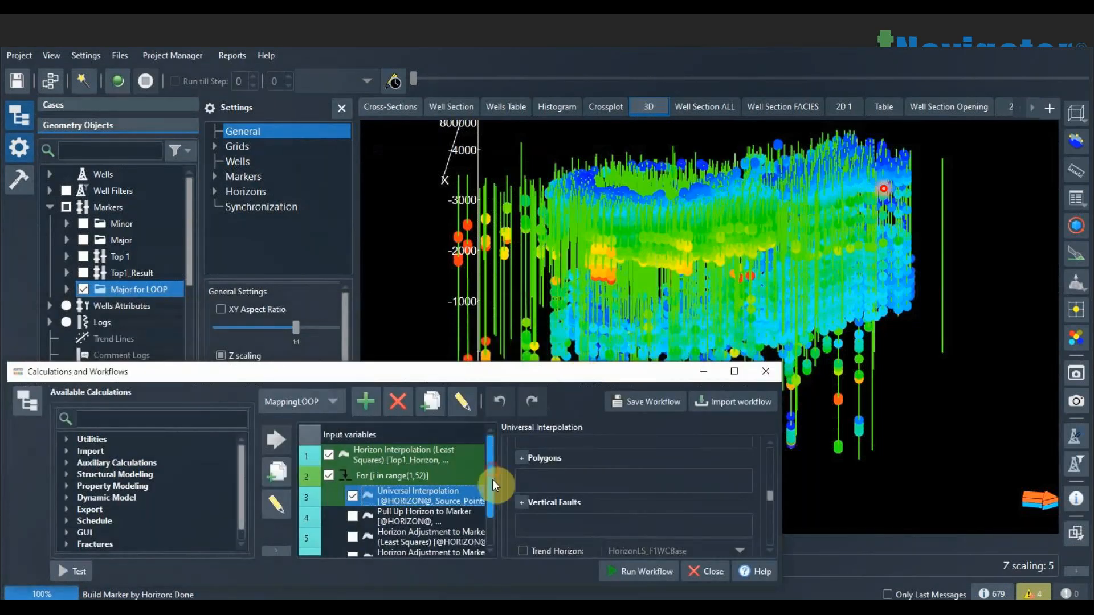
drag(614, 375, 234, 396)
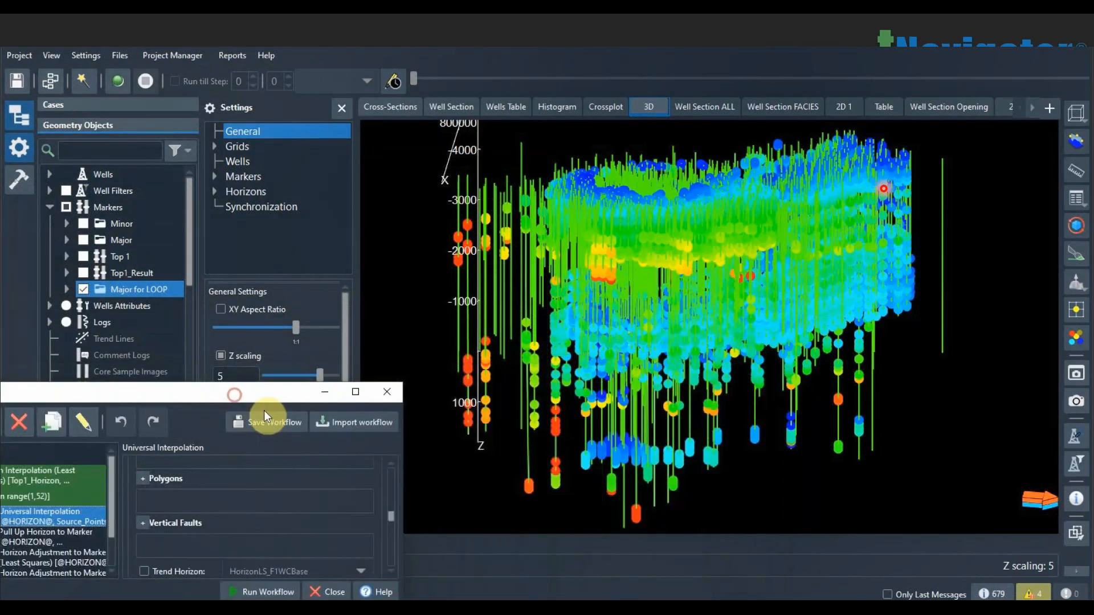
click(279, 594)
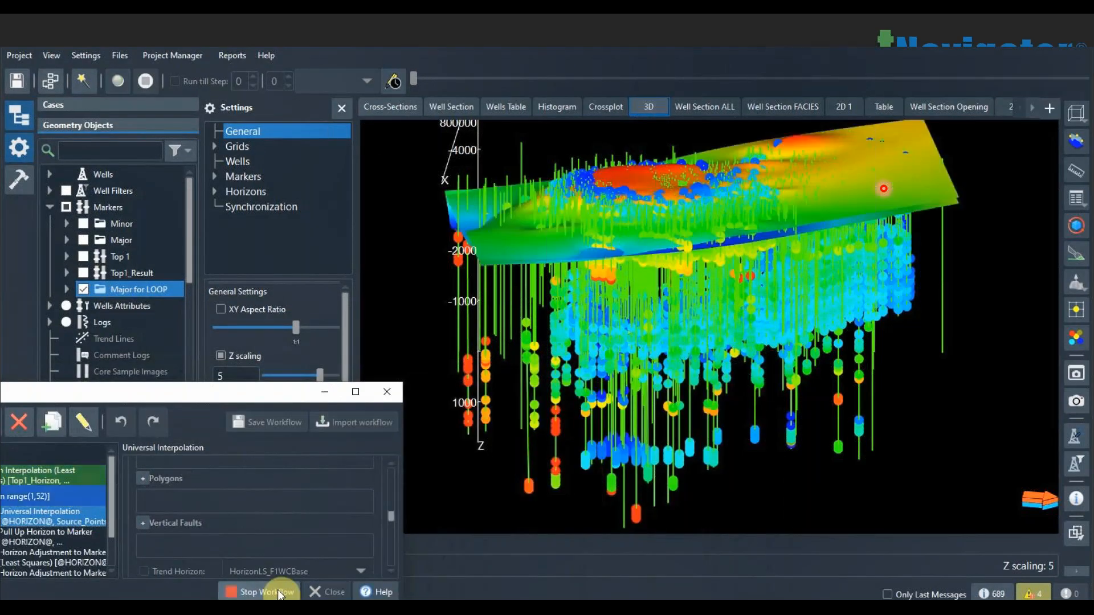
click(325, 392)
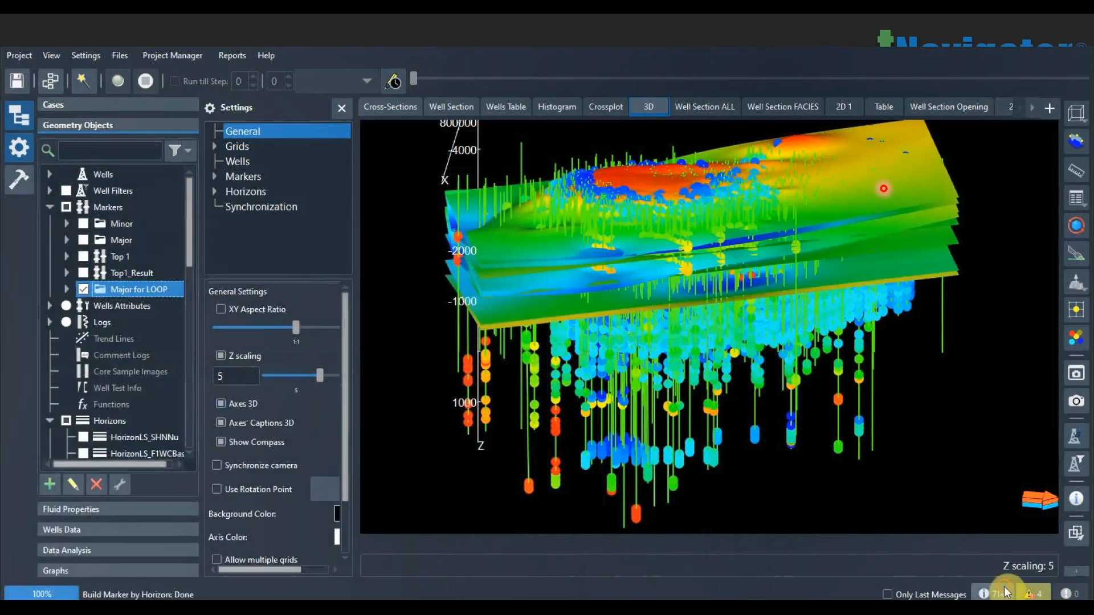
Check the calculation messages and examine the stack of looped horizons against the well markers in 3D.
click(1005, 592)
click(145, 572)
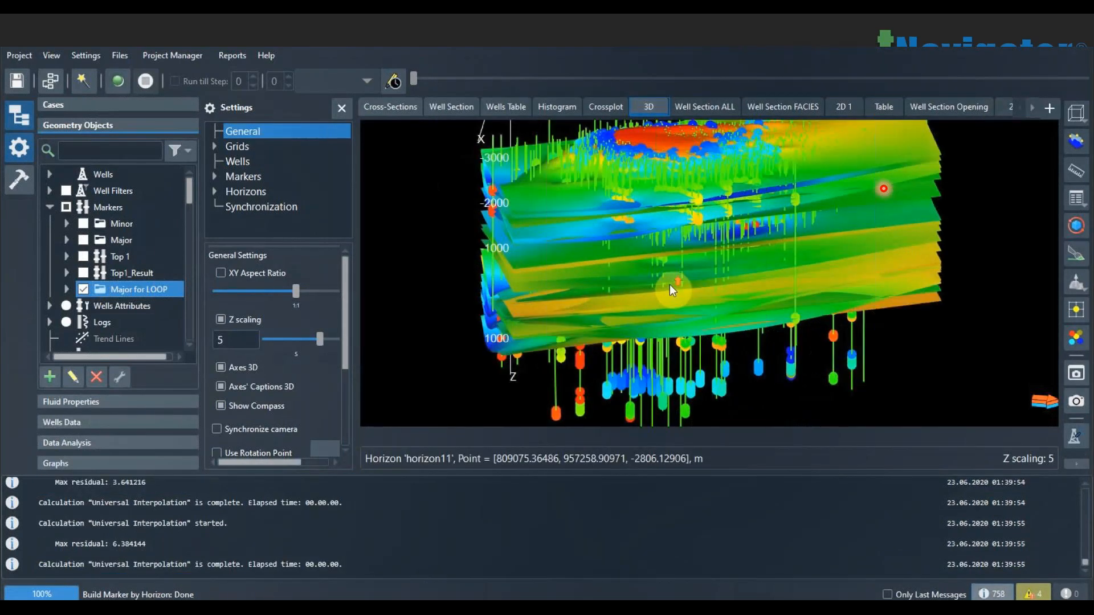
scroll(669, 285, up, 3)
drag(731, 195, 690, 316)
click(126, 568)
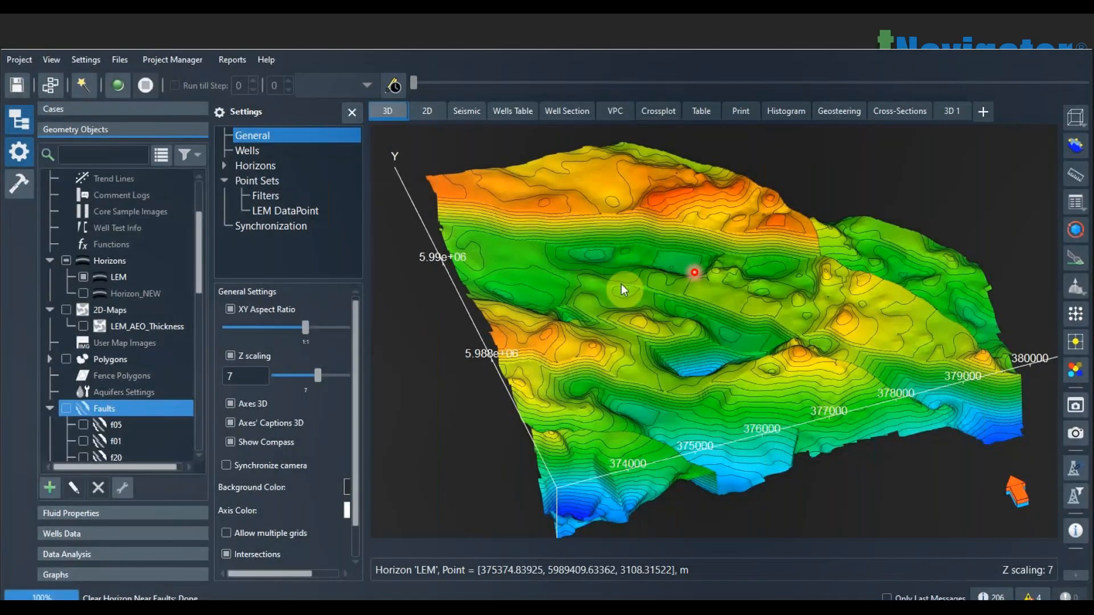
Display all faults with the LEM horizon, and hide LEM to view the fault surfaces alone.
drag(622, 284, 313, 294)
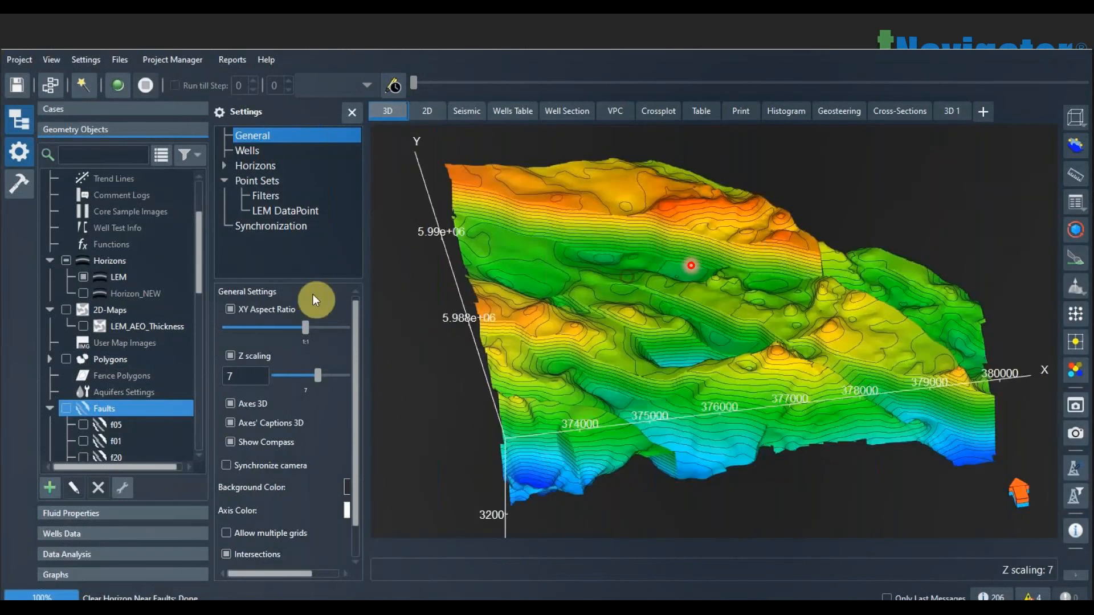
click(62, 408)
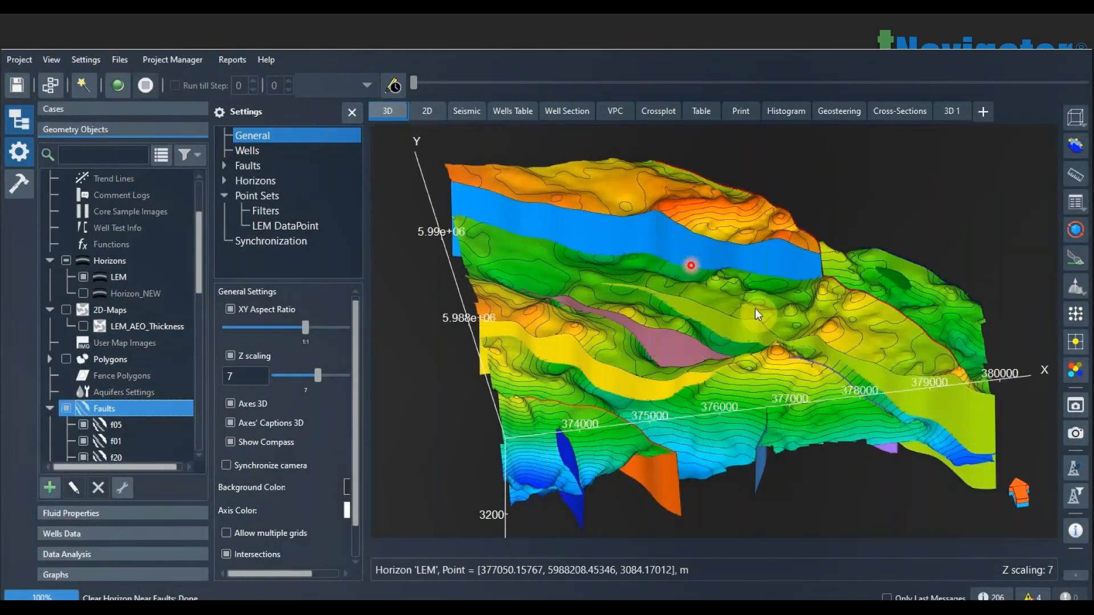
drag(754, 309, 510, 305)
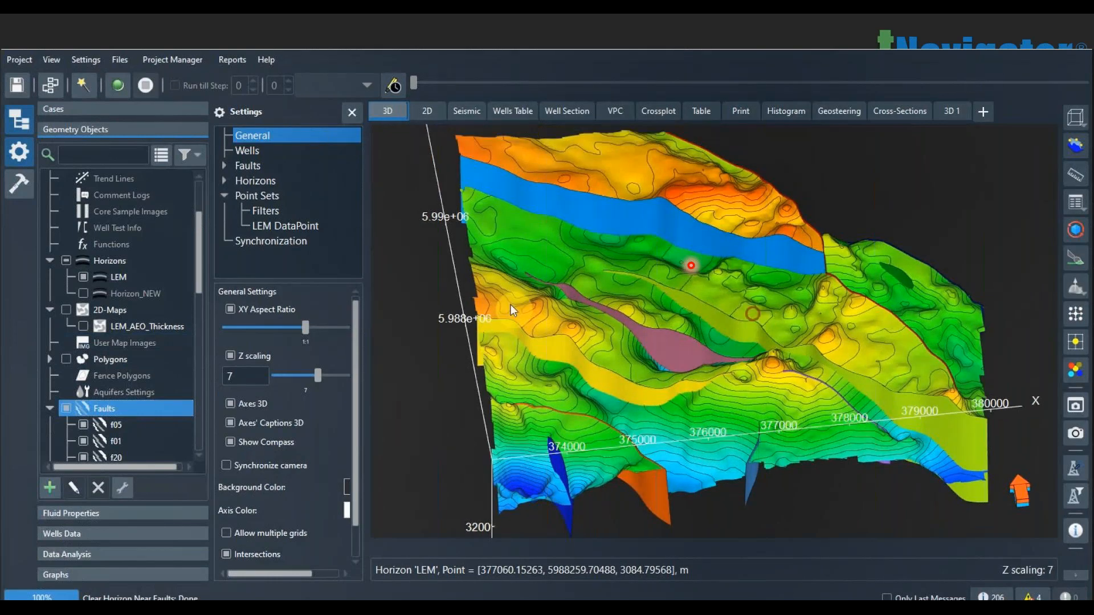
click(83, 277)
mouse_move(701, 299)
mouse_down()
mouse_move(722, 286)
mouse_move(705, 306)
mouse_up()
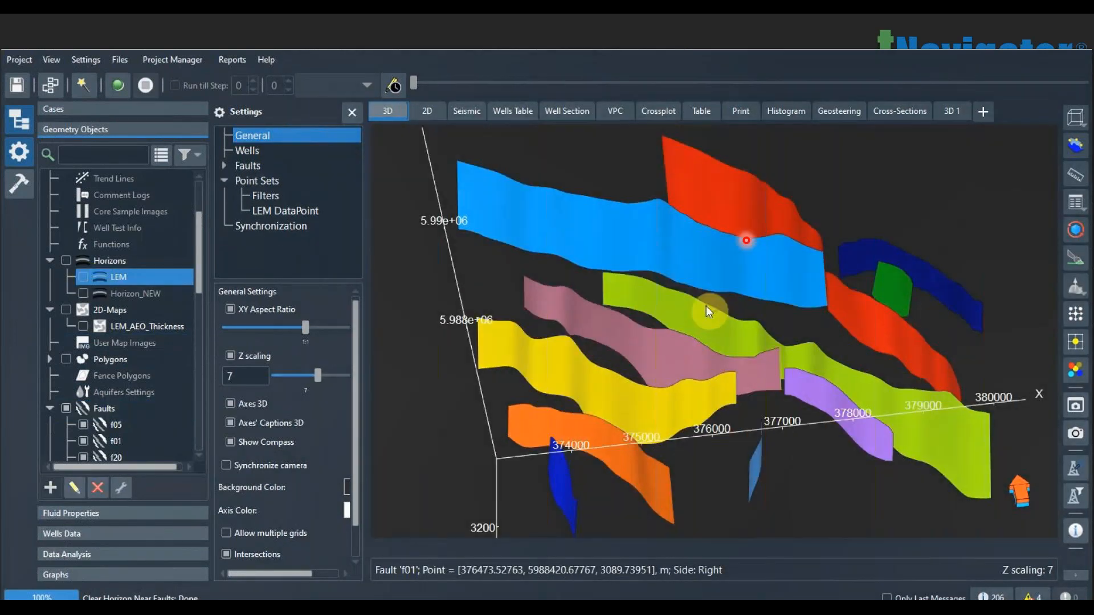
Show the LEM horizon again and hide all the faults in the 3D view.
click(122, 277)
click(84, 277)
click(62, 409)
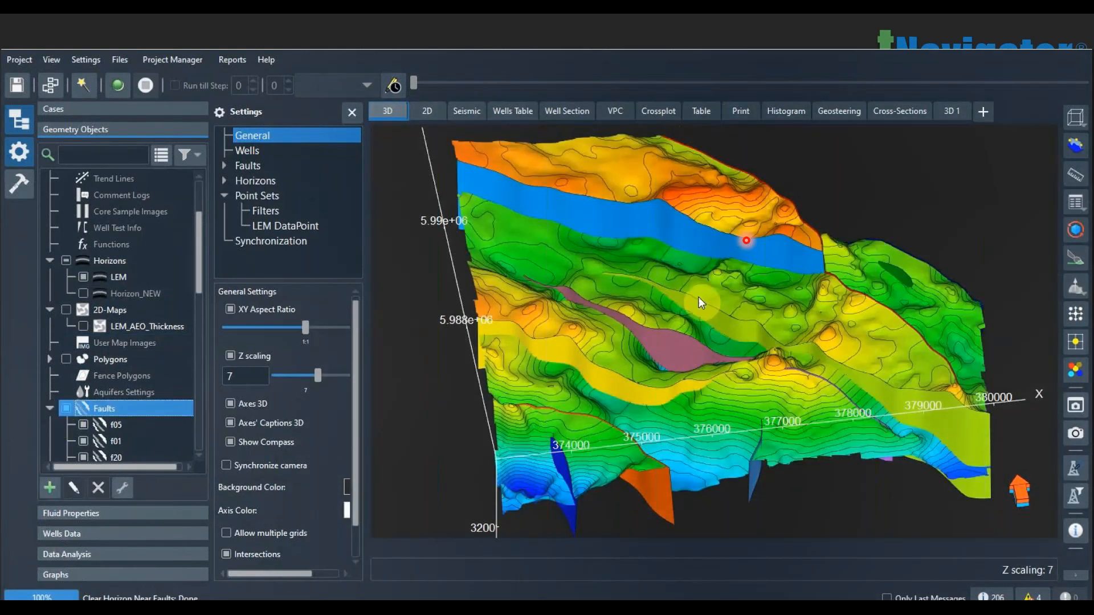
drag(699, 296, 692, 307)
Create the LEM DataPoint point set from horizon LEM with thinning coefficient 0 and a 10 m distance from each fault.
drag(198, 247, 201, 336)
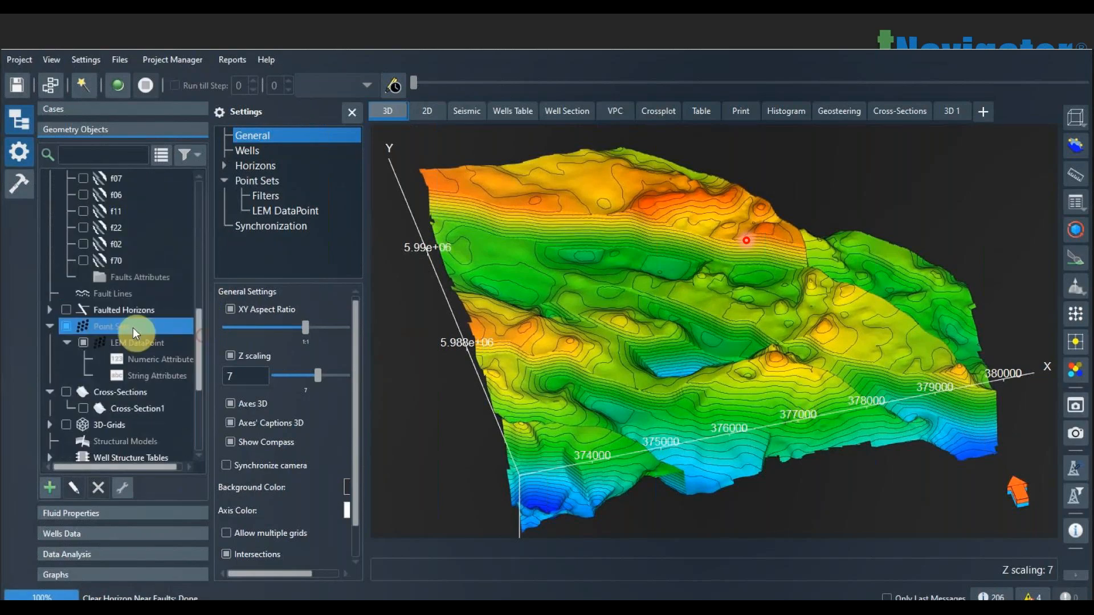
click(135, 342)
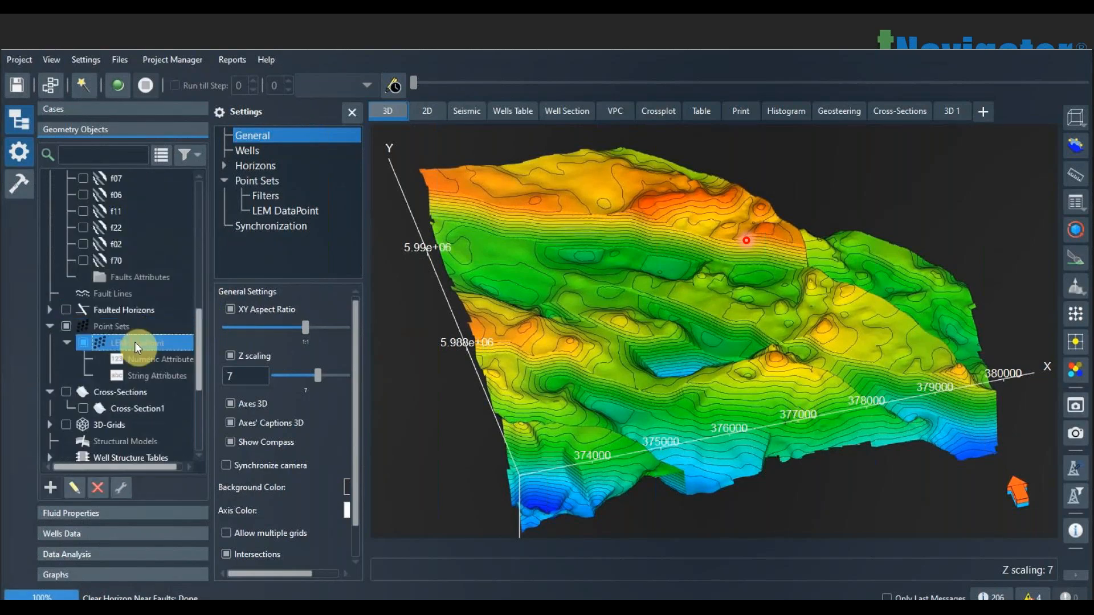
click(31, 171)
drag(187, 87, 257, 117)
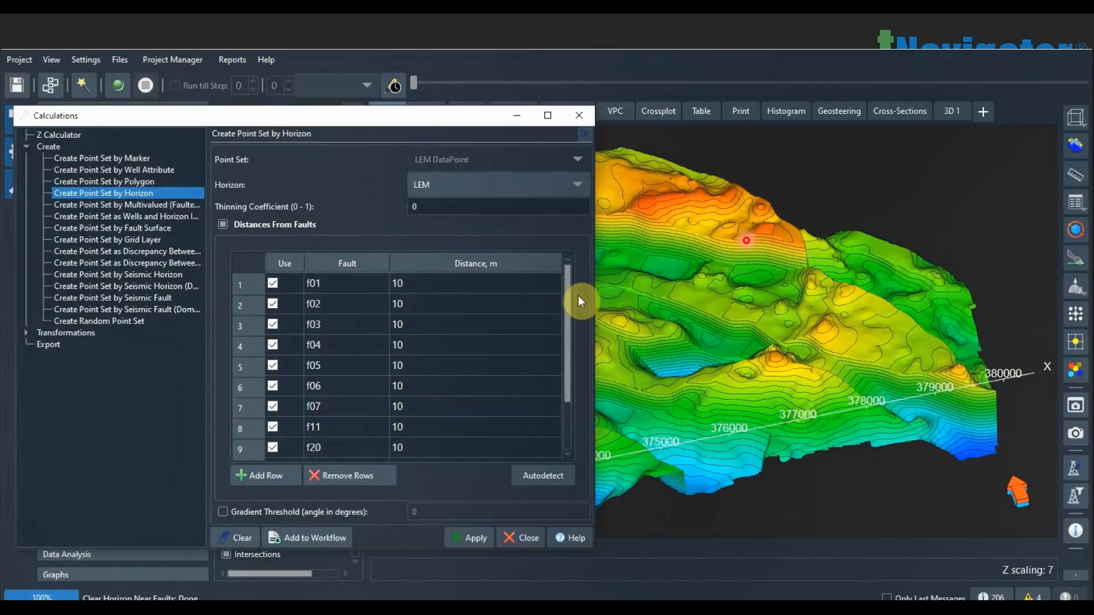
scroll(571, 308, up, 1)
click(246, 224)
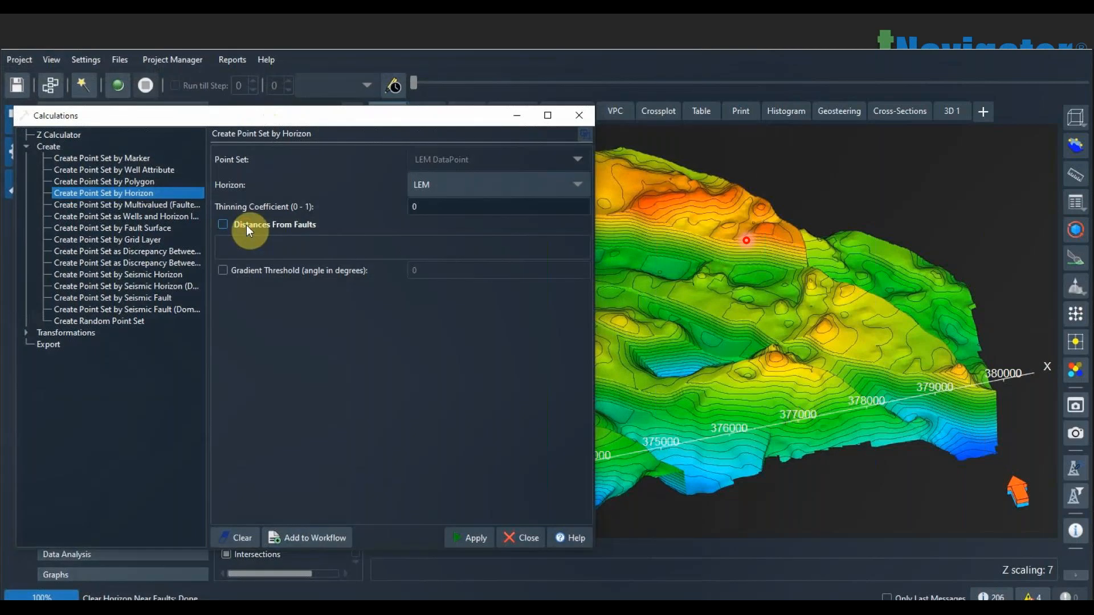
click(246, 225)
drag(419, 123, 228, 131)
click(288, 544)
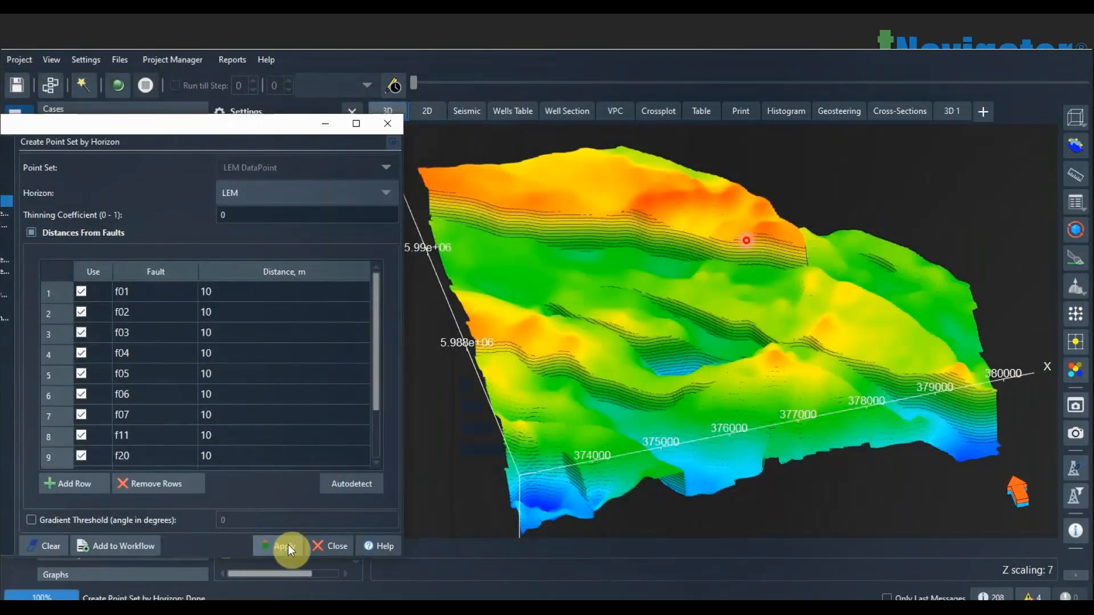
click(392, 124)
Hide the LEM horizon and inspect the LEM DataPoint points around the fault zones.
drag(200, 347, 195, 270)
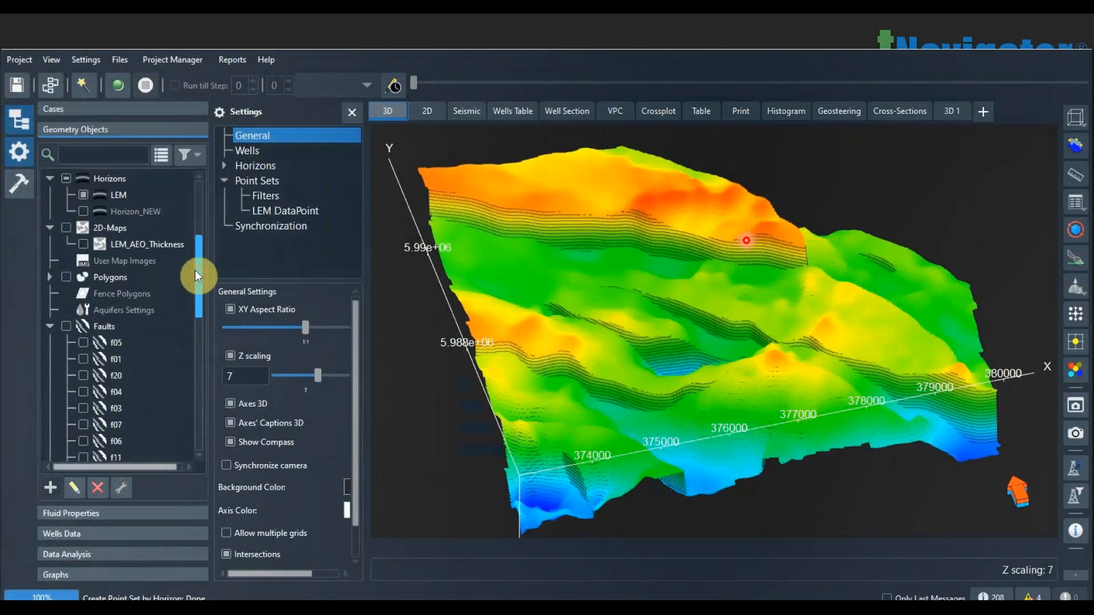
click(83, 196)
click(645, 316)
drag(645, 317, 727, 292)
scroll(727, 292, up, 3)
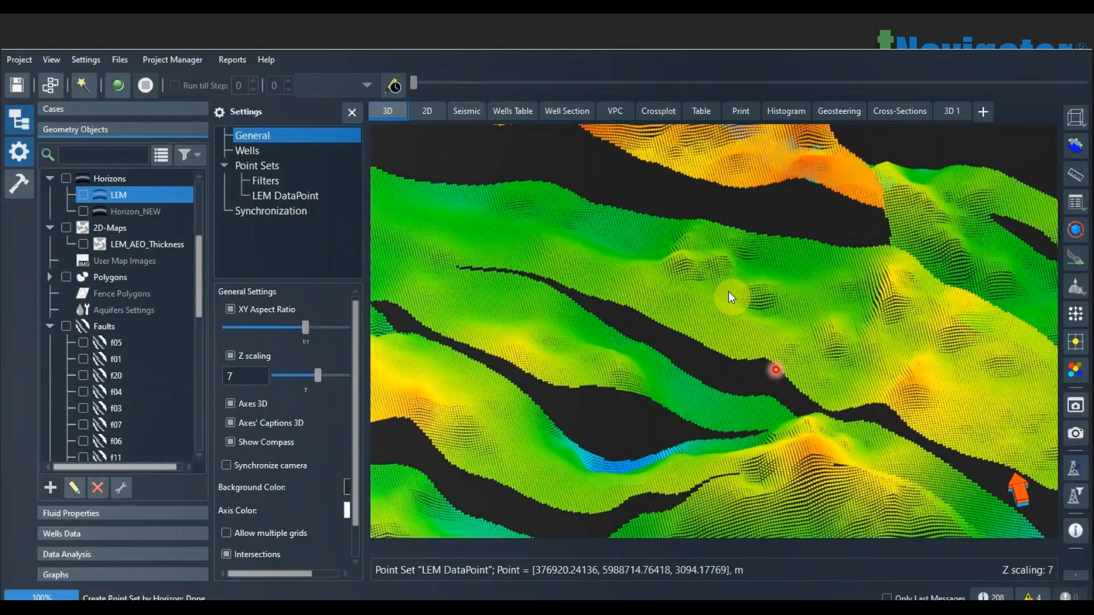
scroll(728, 292, up, 3)
mouse_move(721, 307)
mouse_down()
mouse_move(711, 304)
mouse_move(661, 378)
mouse_move(629, 368)
mouse_move(683, 395)
mouse_move(720, 342)
mouse_move(716, 314)
mouse_move(711, 323)
mouse_up()
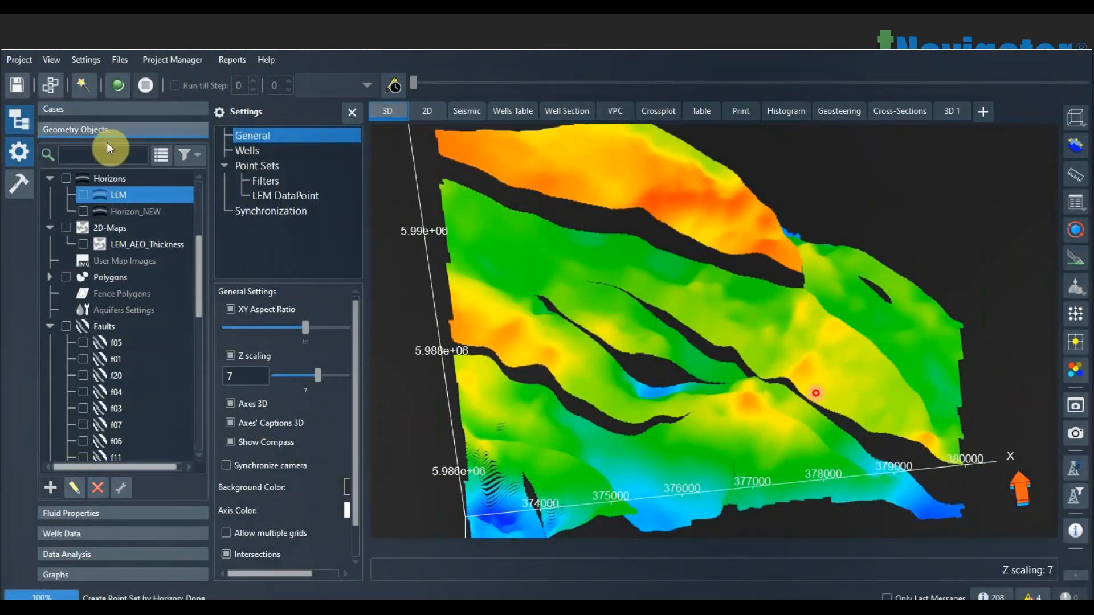
Build Horizon_NEW by Universal Interpolation of LEM DataPoint, using Convergent type, refinement ratio 1.5 and boundary polygon PolygonZOI.
scroll(194, 269, up, 1)
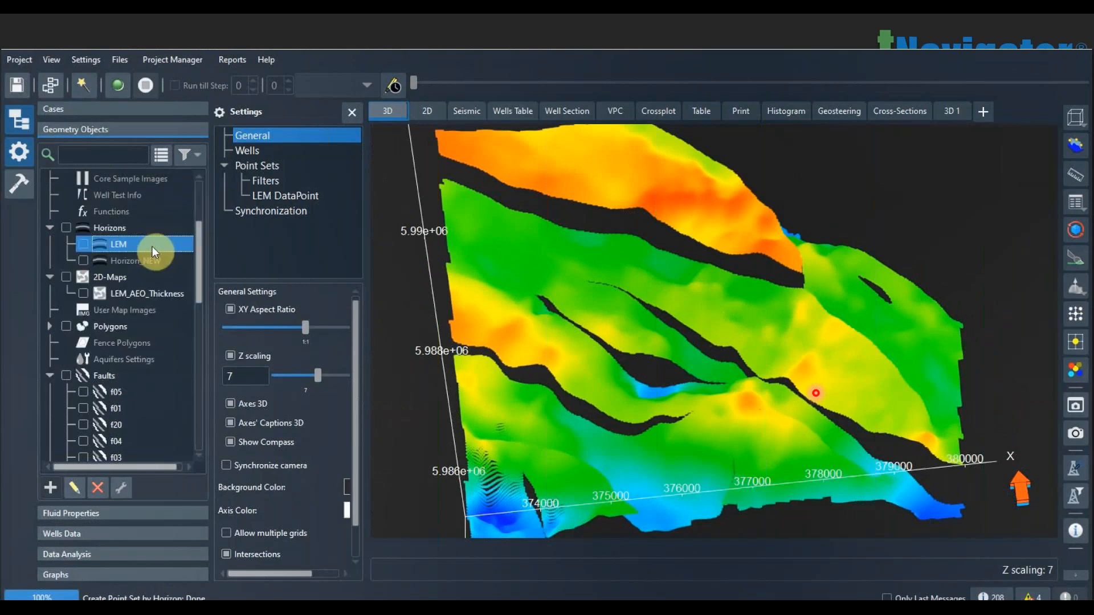
click(83, 262)
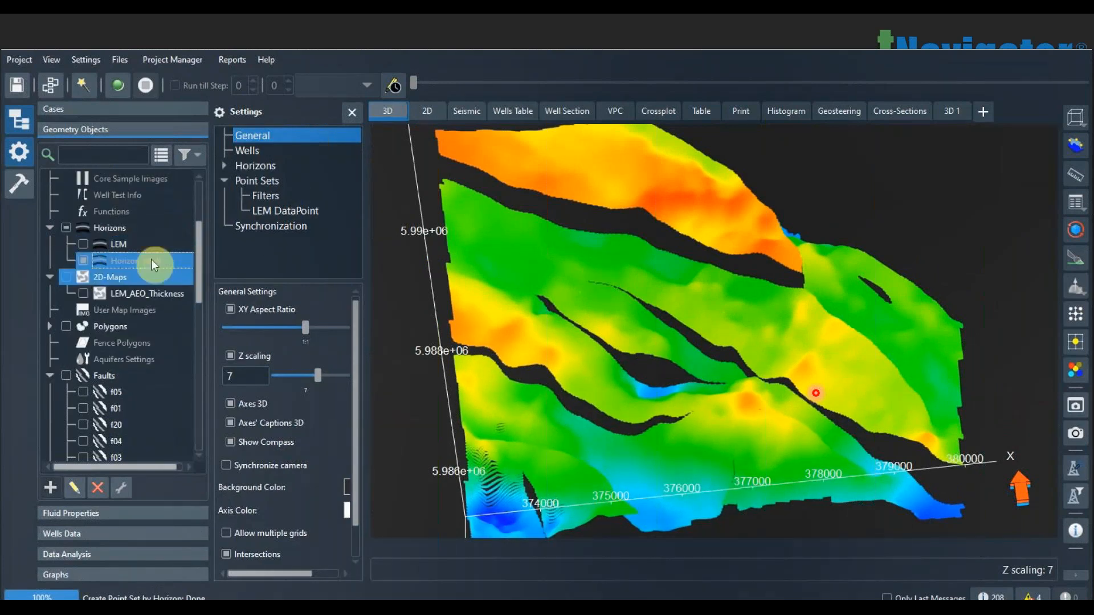
click(27, 190)
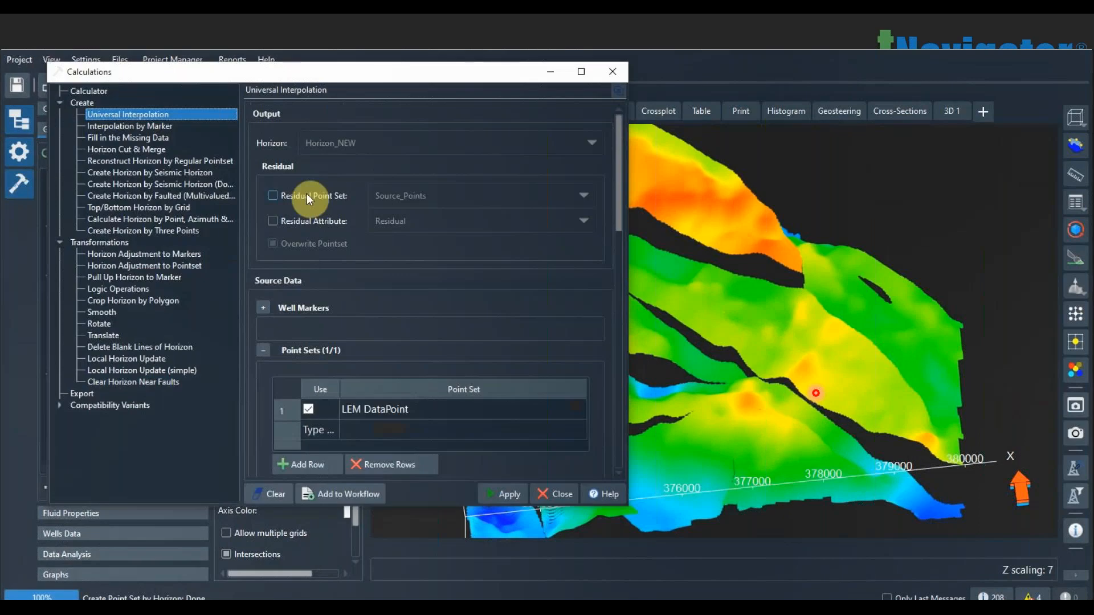
drag(618, 162, 624, 412)
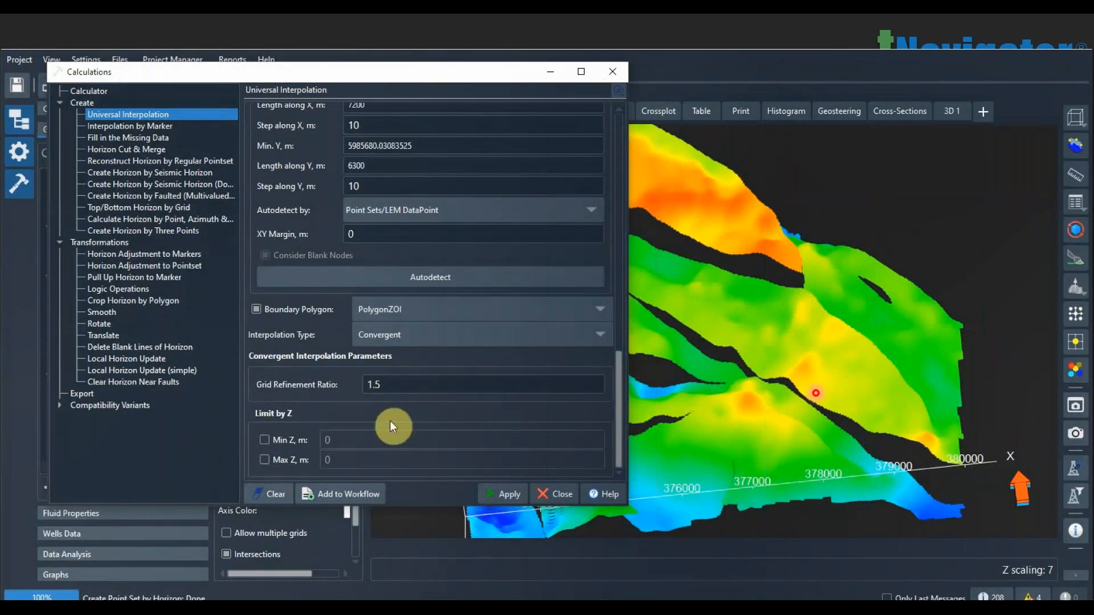
click(497, 495)
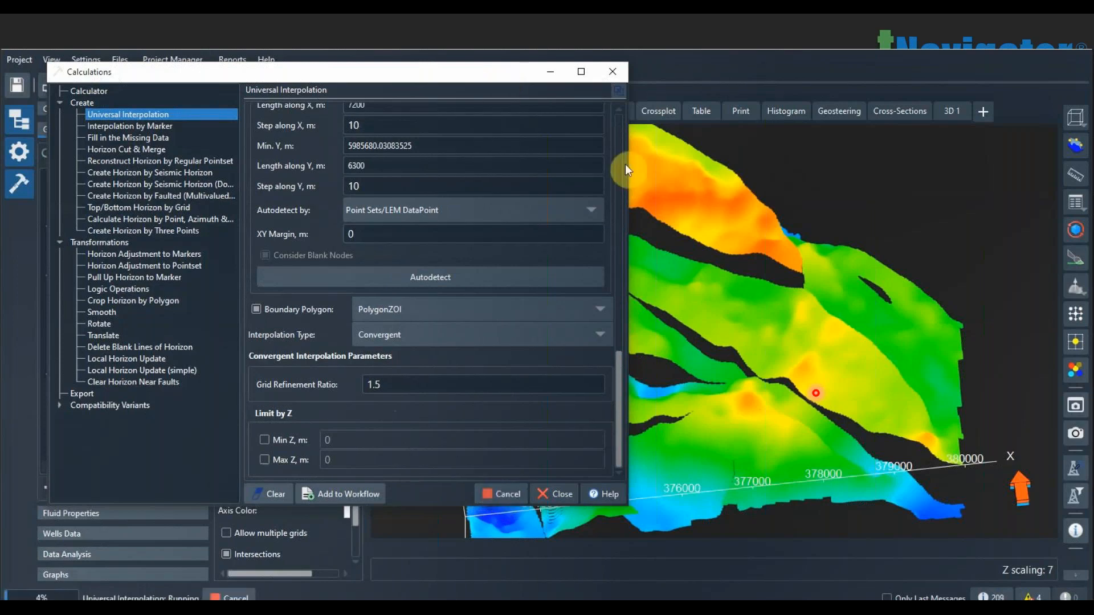
Move the calculation window off the 3D view and examine the interpolated Horizon_NEW along the fault zones.
drag(515, 71, 265, 309)
drag(667, 322, 627, 303)
click(986, 596)
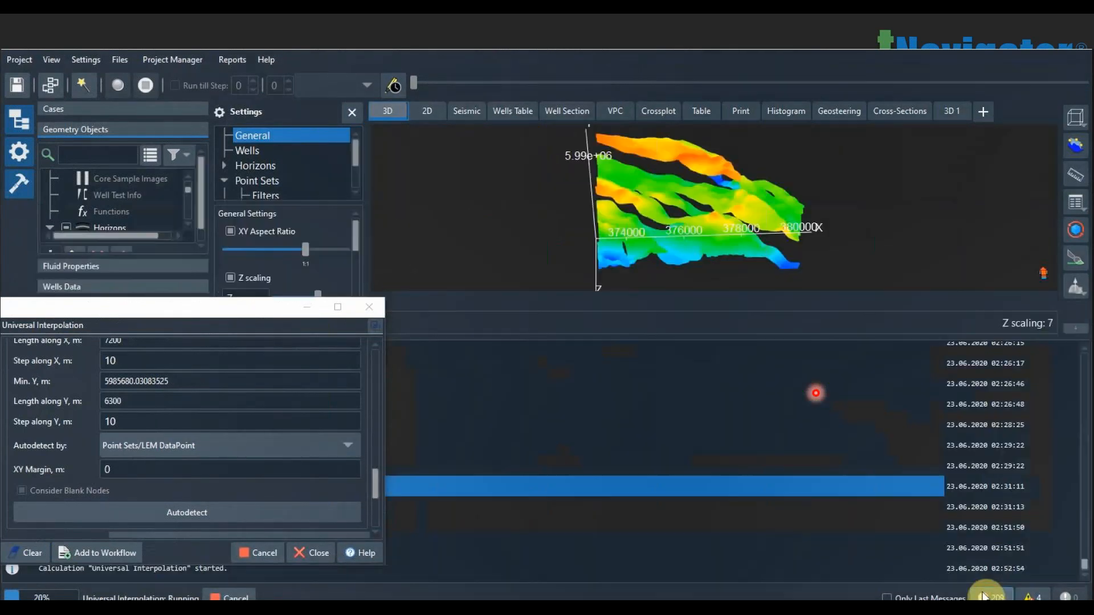
click(989, 596)
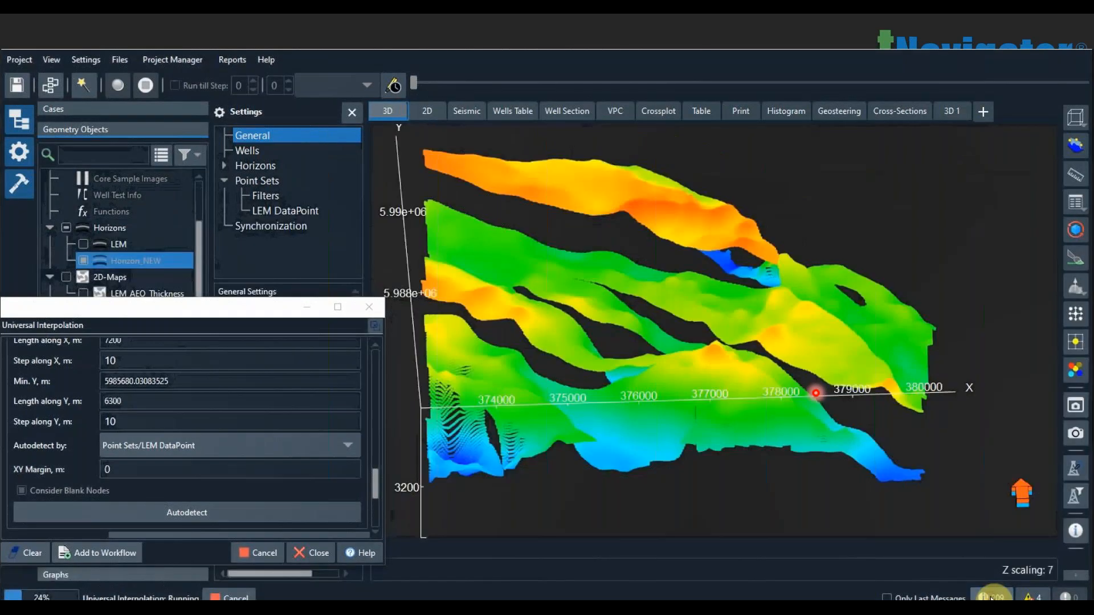
mouse_move(775, 413)
mouse_down()
mouse_move(763, 416)
mouse_move(771, 420)
mouse_up()
drag(782, 337, 764, 351)
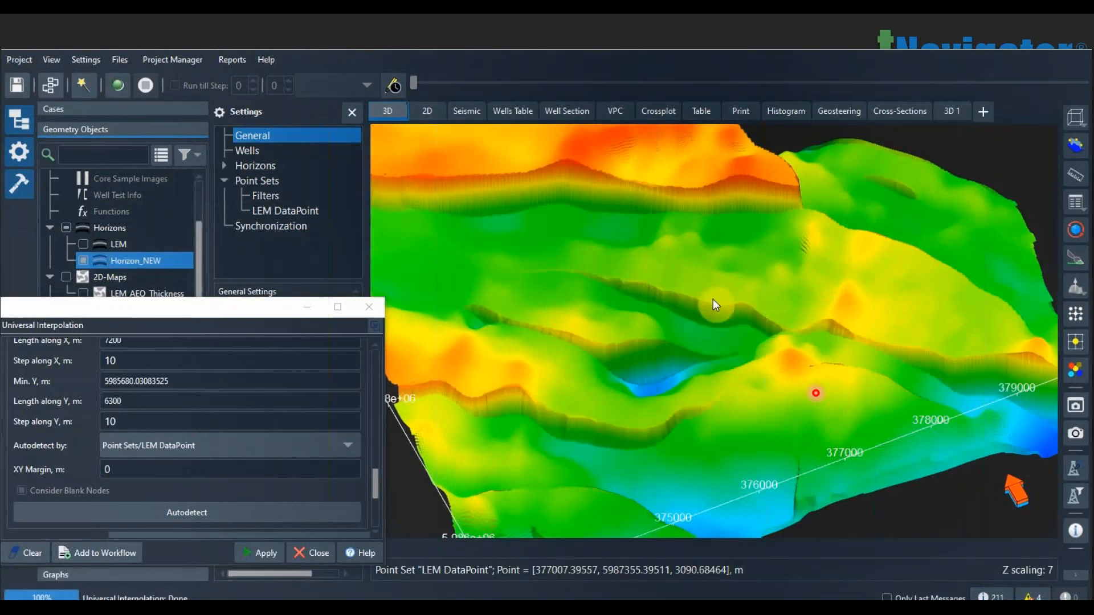
drag(708, 288, 501, 162)
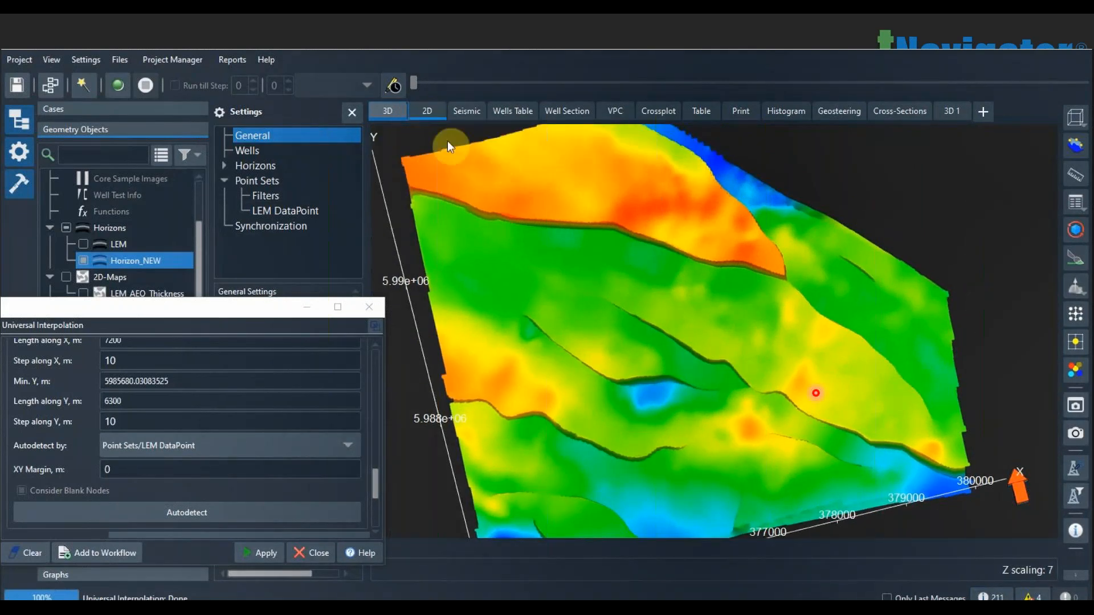
Dock the 2D map beside the 3D view and widen it to compare the horizon in both.
drag(427, 110, 1016, 355)
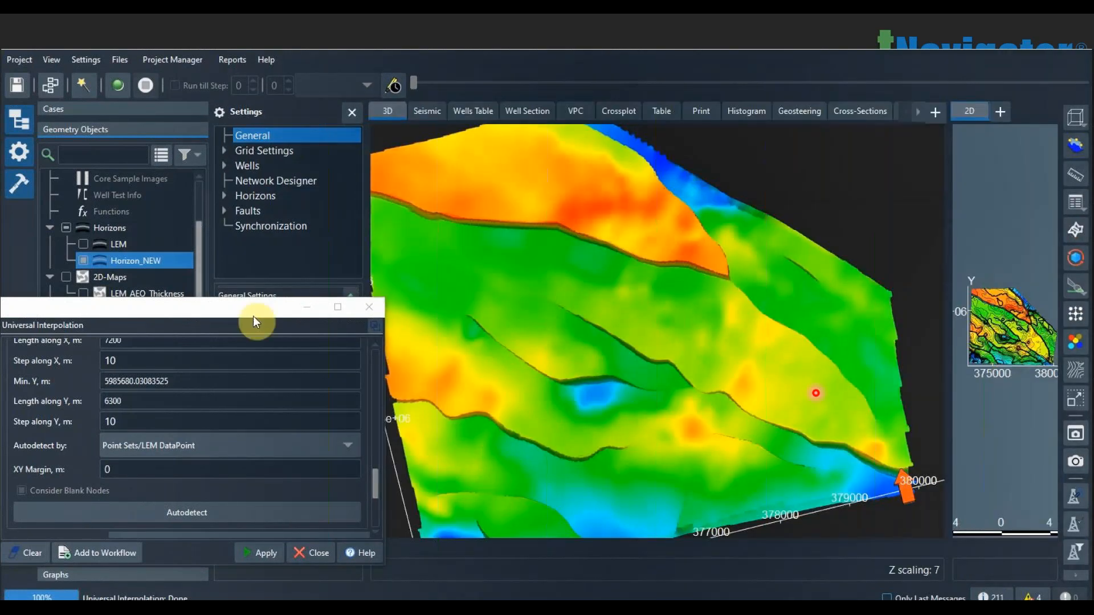
drag(253, 316, 214, 429)
drag(948, 268, 745, 273)
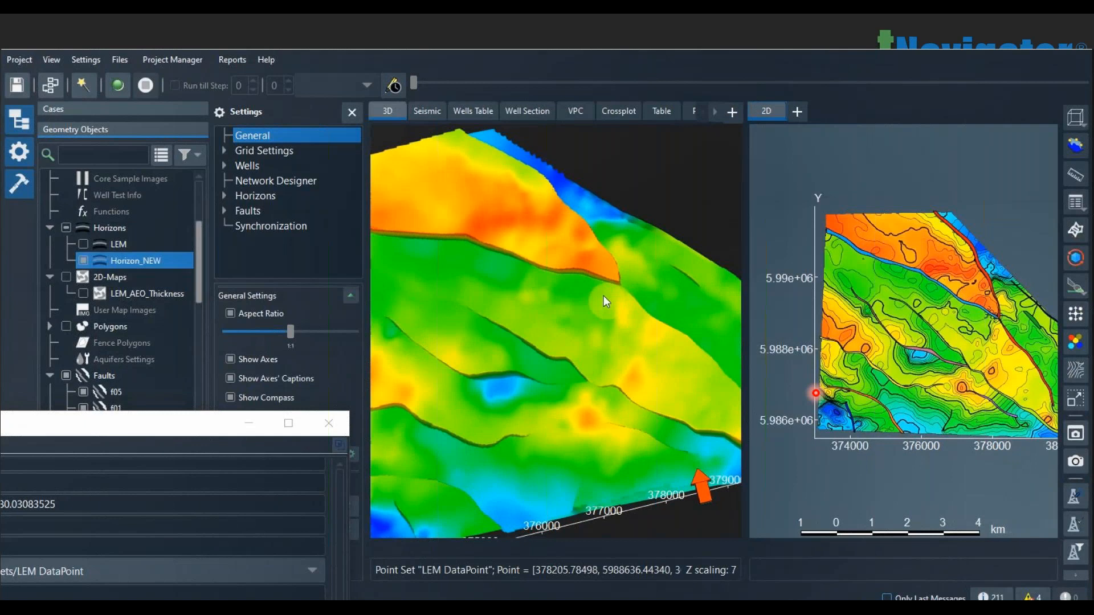
drag(604, 296, 563, 329)
Run Clear Horizon Near Faults on Horizon_NEW with the listed faults' left and right distances, accepting that it overwrites the source horizon.
drag(171, 420, 512, 130)
scroll(251, 224, down, 2)
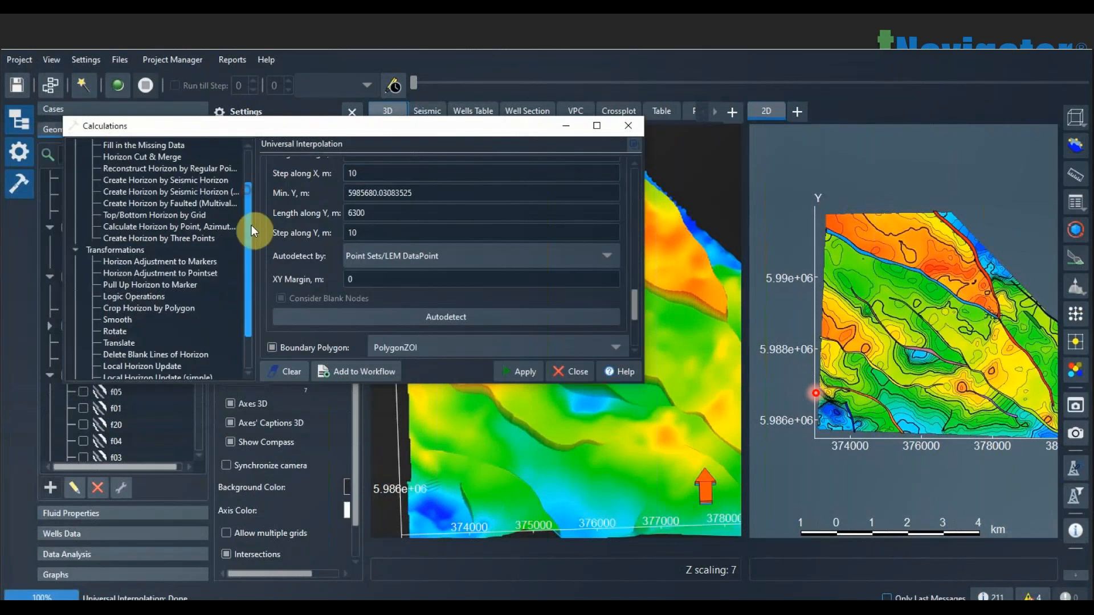
scroll(251, 224, down, 2)
click(239, 342)
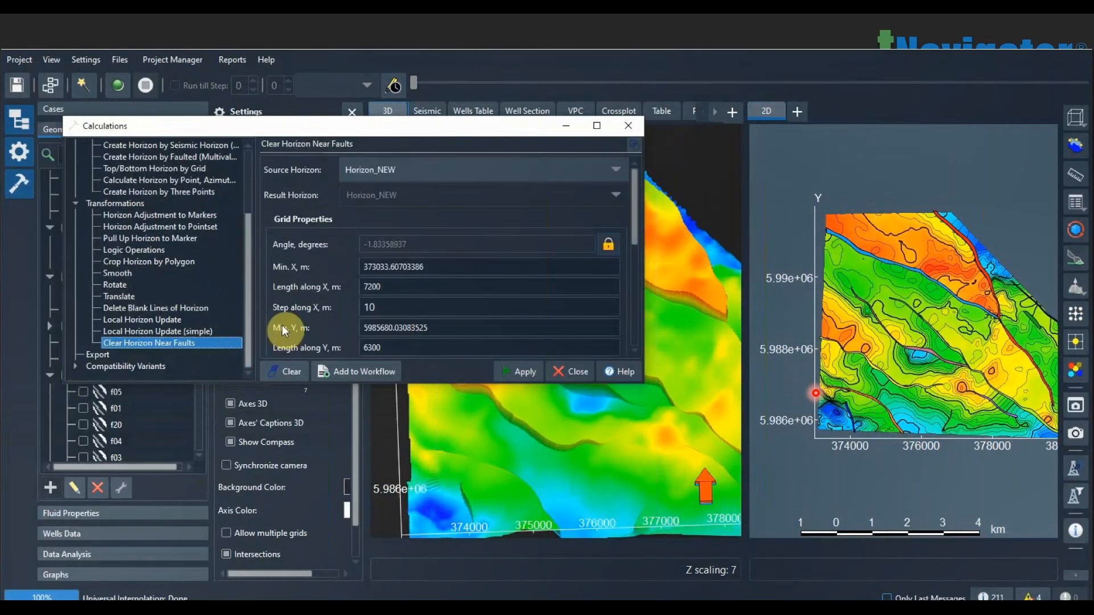
drag(466, 203, 472, 315)
scroll(450, 278, down, 1)
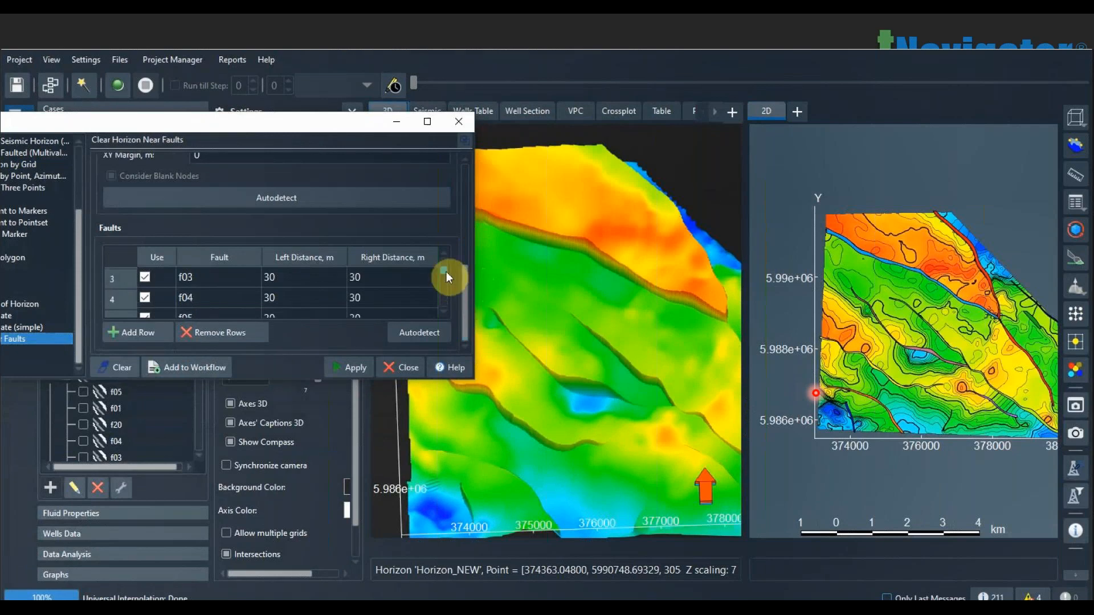
scroll(450, 295, down, 3)
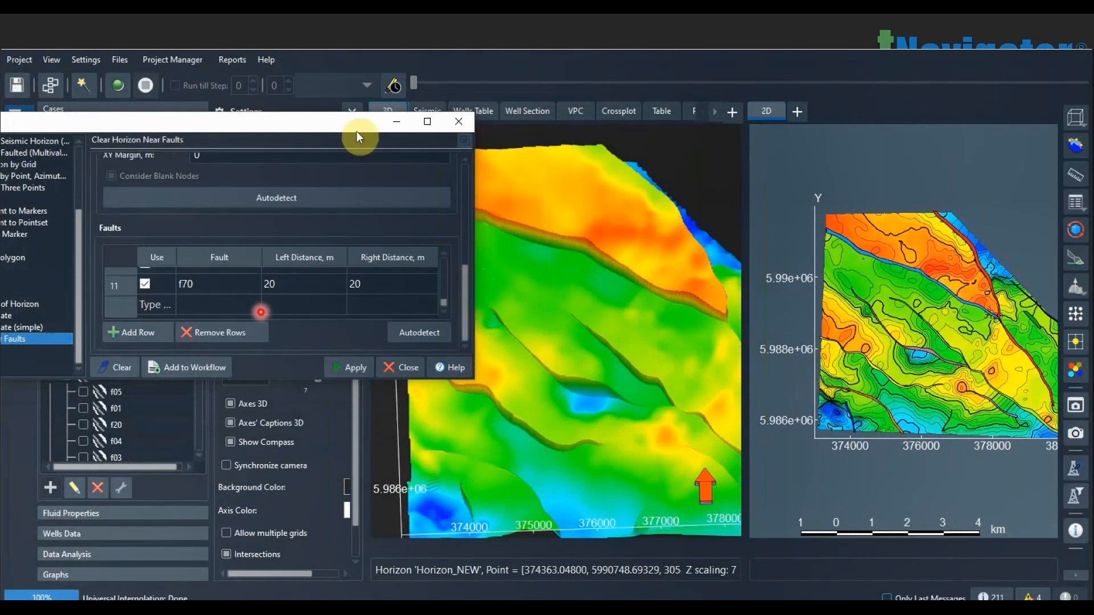
drag(357, 131, 183, 275)
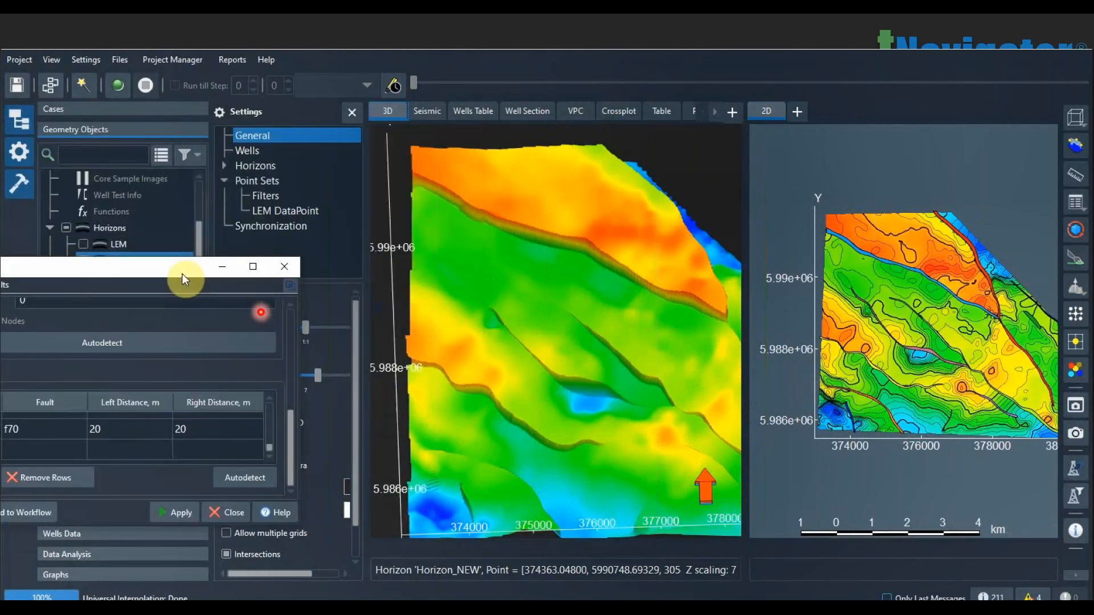
click(183, 513)
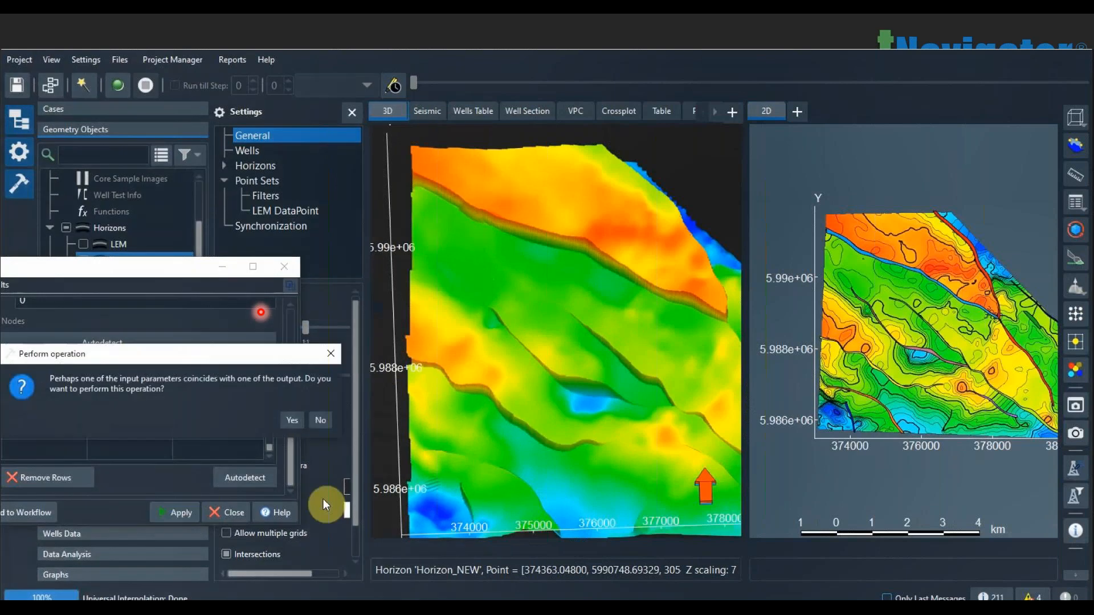
click(294, 419)
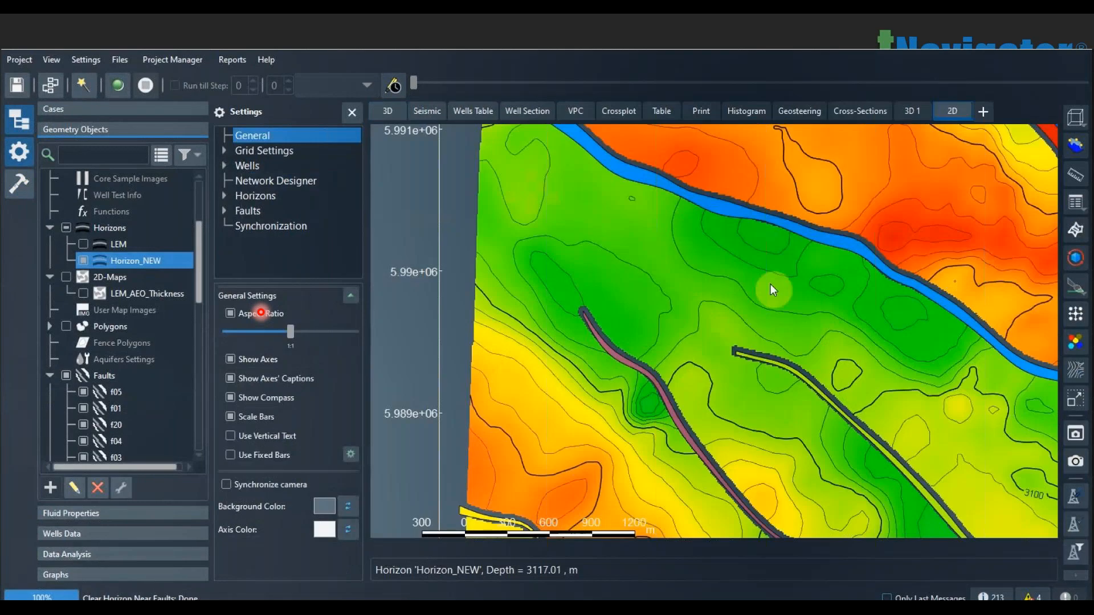
Examine the cleared fault zones of Horizon_NEW on the 2D map and the gaps along faults in the LEM DataPoint points in 3D.
scroll(771, 284, down, 5)
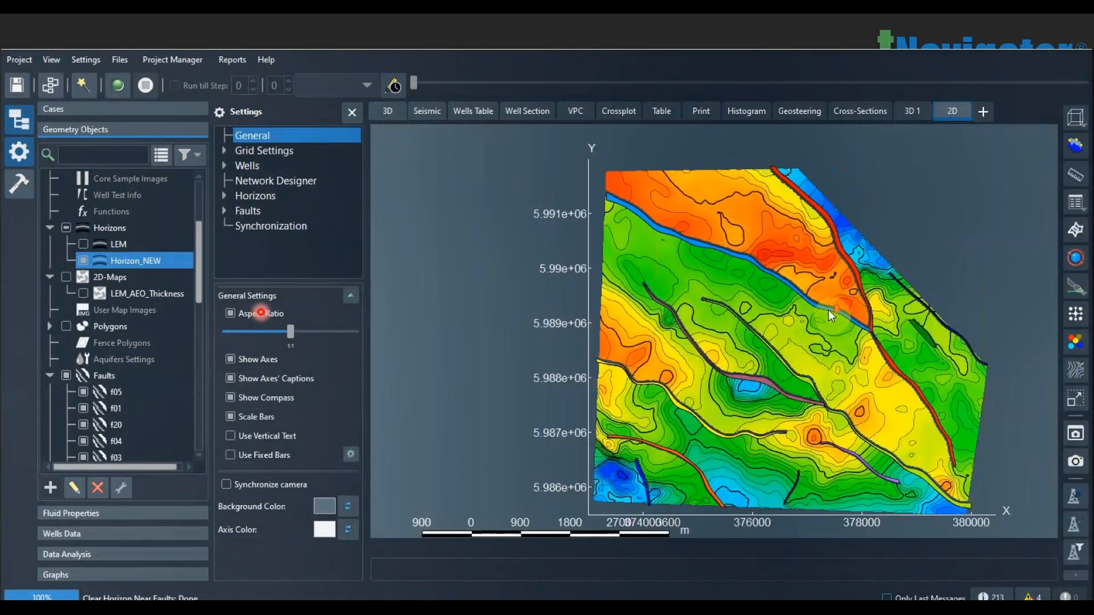
drag(828, 310, 798, 280)
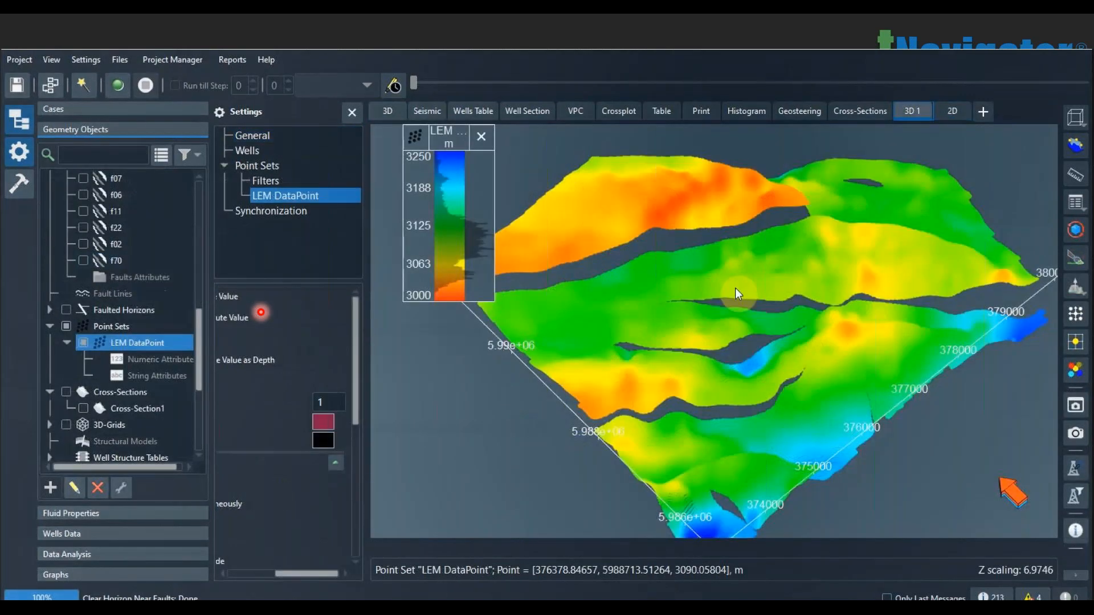
scroll(735, 288, up, 5)
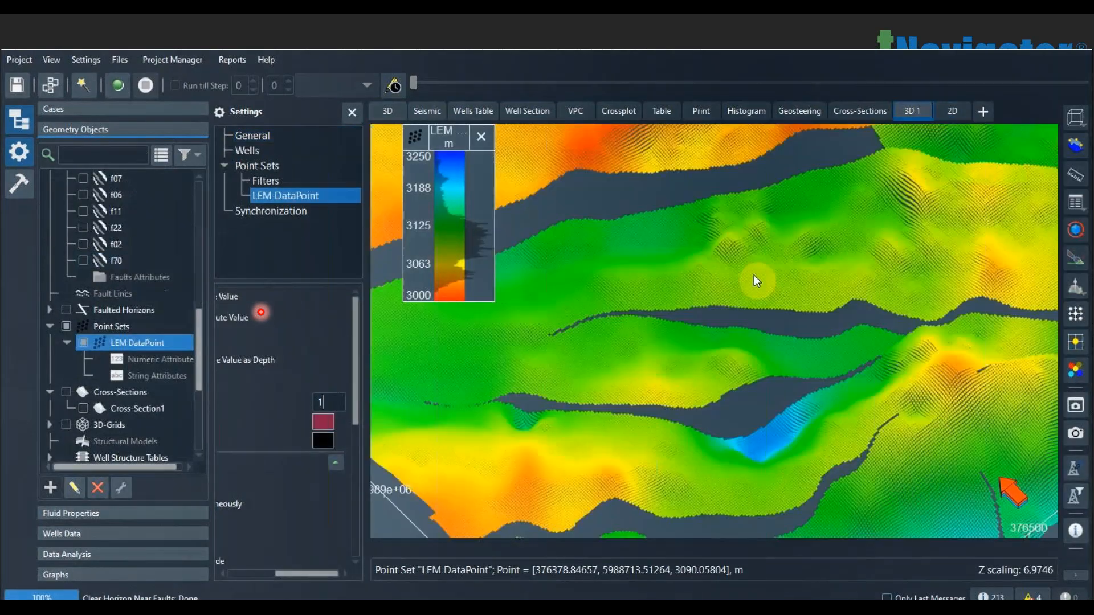
scroll(763, 274, down, 3)
drag(771, 273, 802, 315)
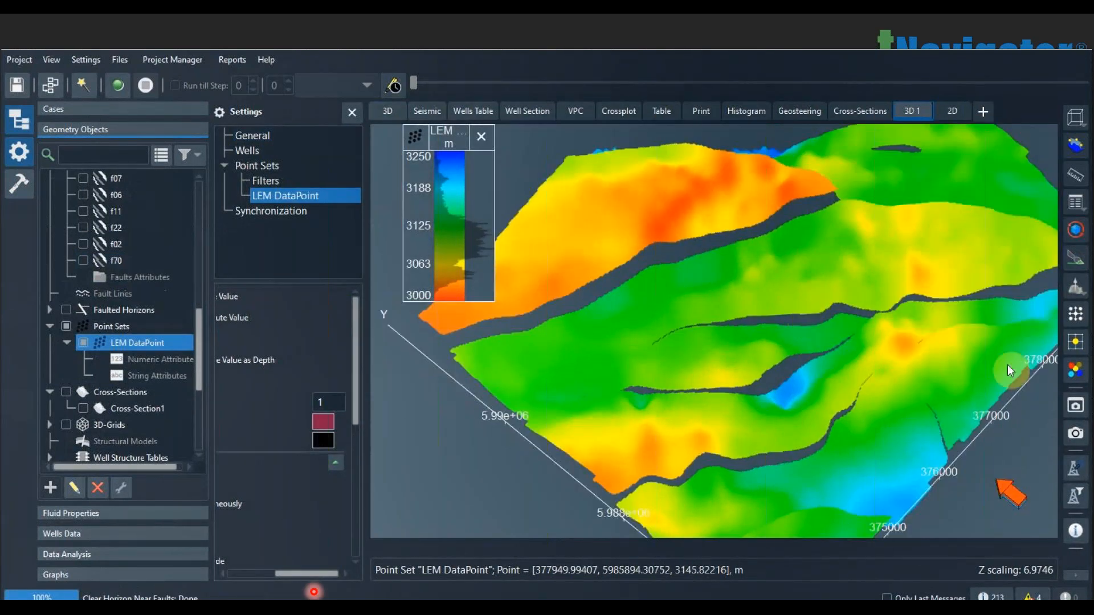
Open LEM DataPoint for point set editing, lasso an oval patch over the orange high near the set's edge, and delete those points.
click(1076, 371)
drag(566, 266, 435, 375)
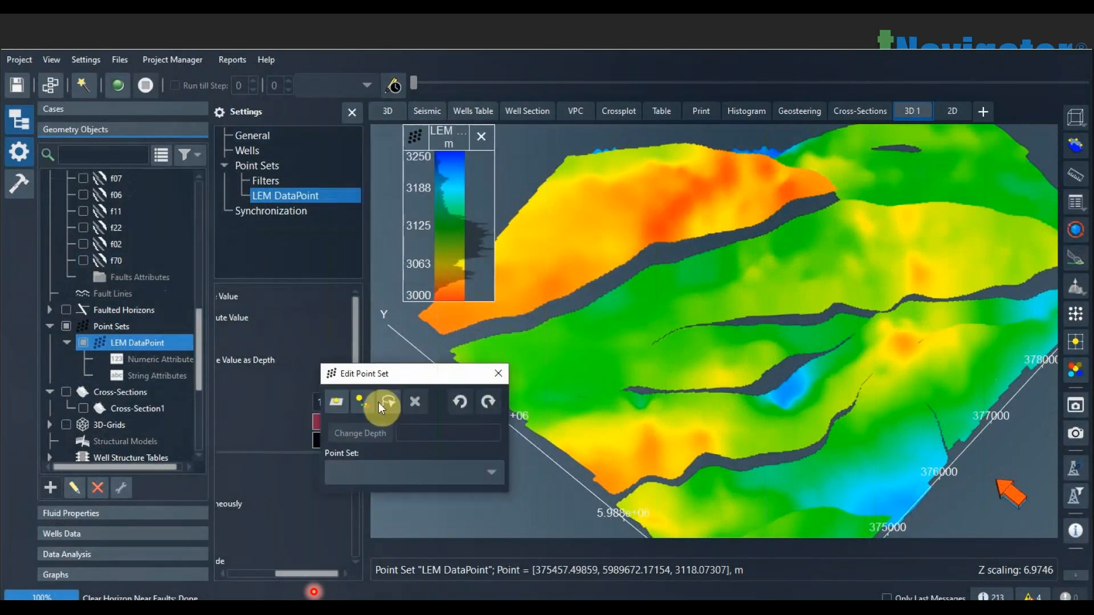
click(388, 472)
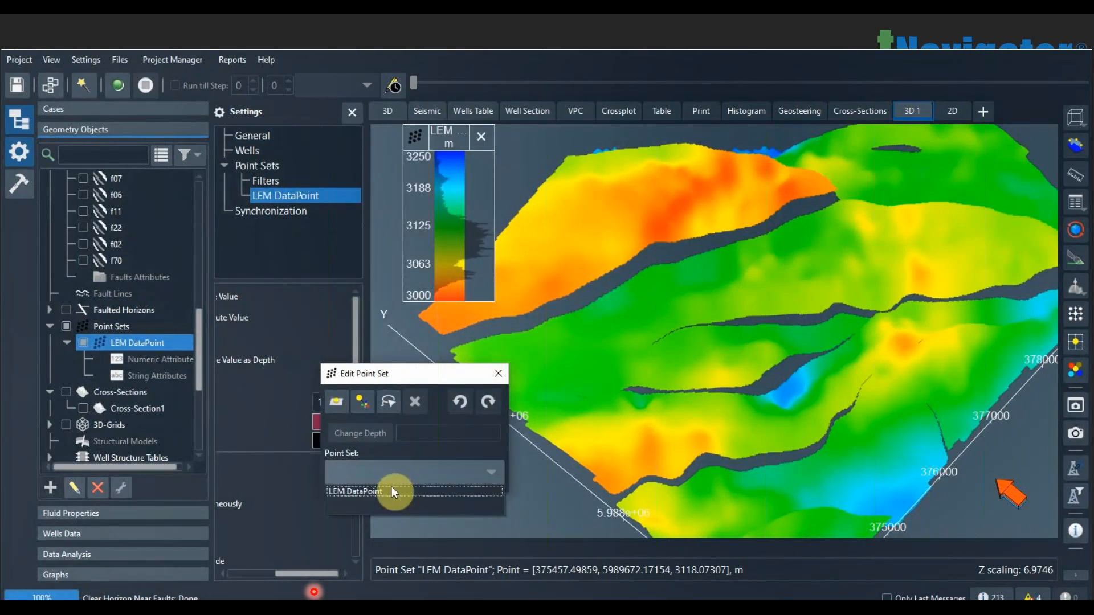
click(391, 486)
drag(650, 419, 615, 476)
drag(685, 461, 647, 420)
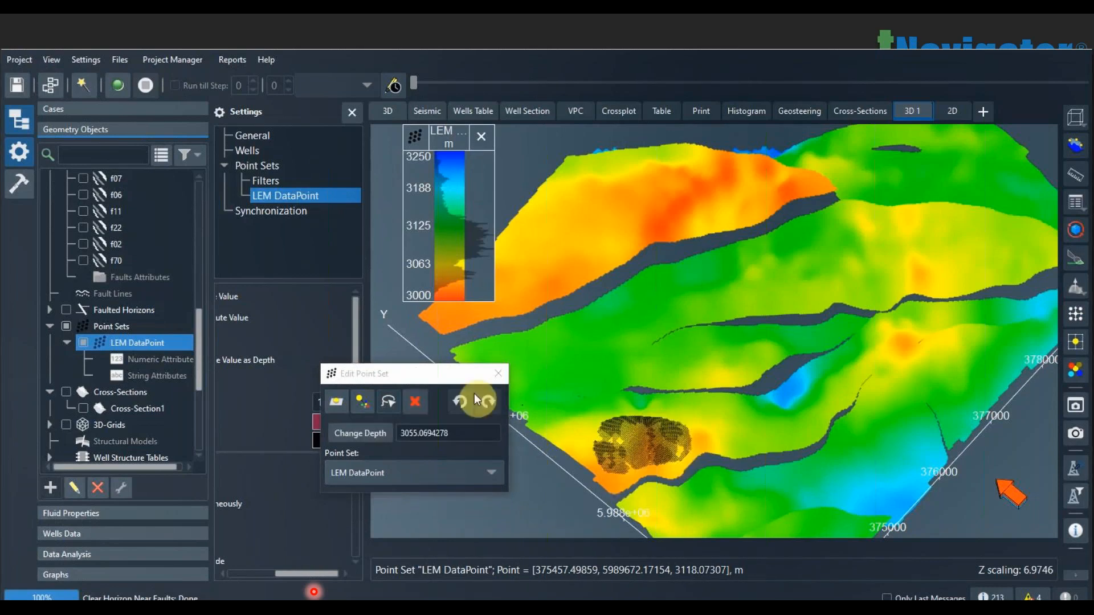
click(421, 400)
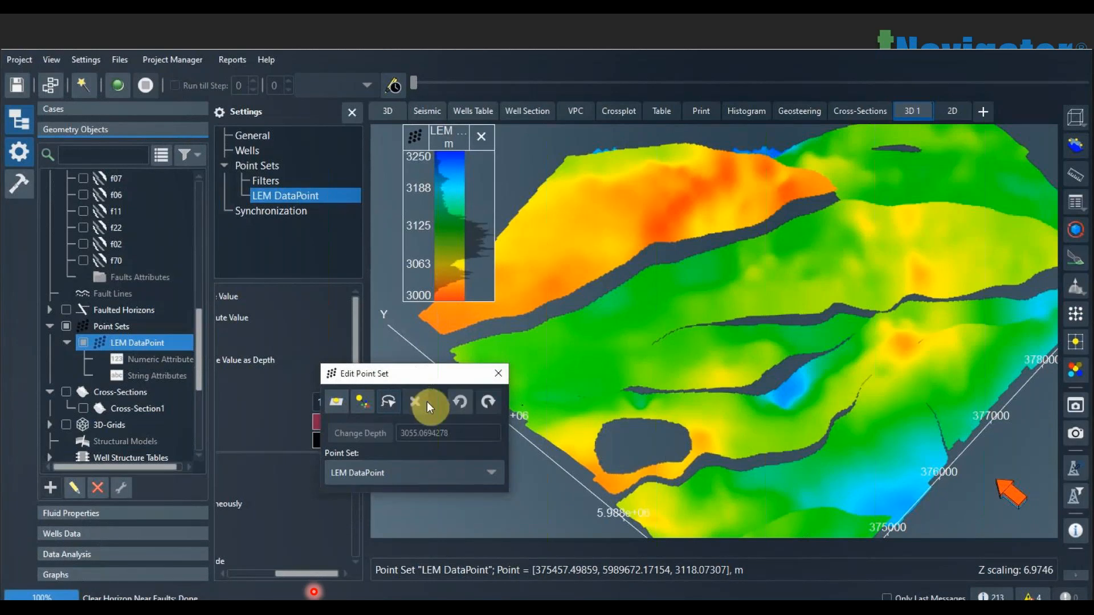
Lasso the LEM DataPoint points on the small orange high near the fault junction and change their depth to 3000.
scroll(898, 356, up, 3)
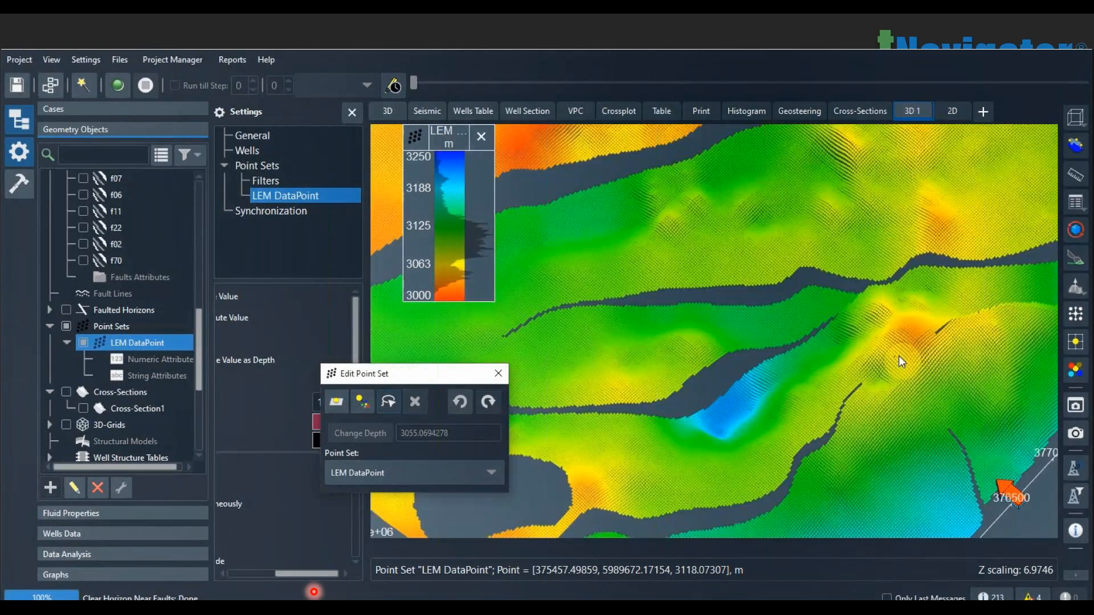
scroll(898, 355, up, 2)
right_drag(898, 355, 795, 367)
scroll(795, 368, up, 1)
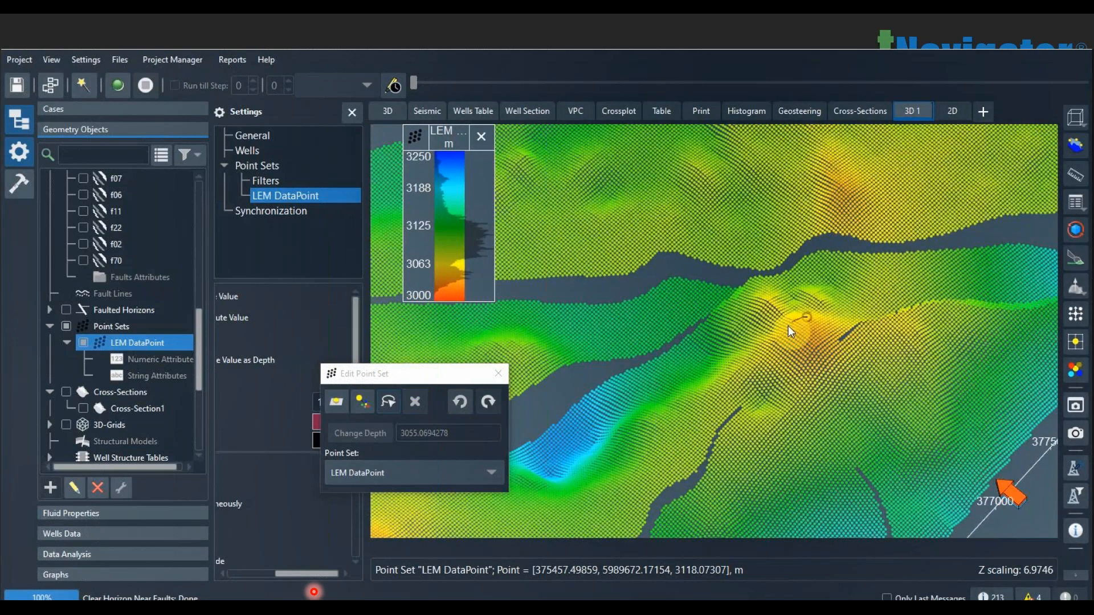
drag(788, 327, 812, 323)
click(409, 429)
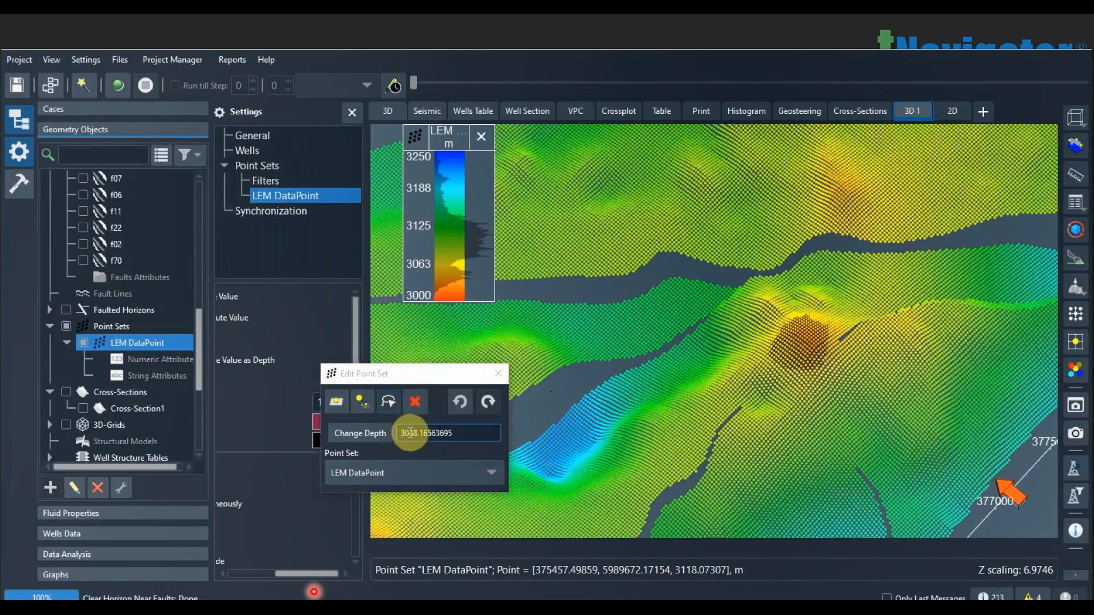
click(409, 433)
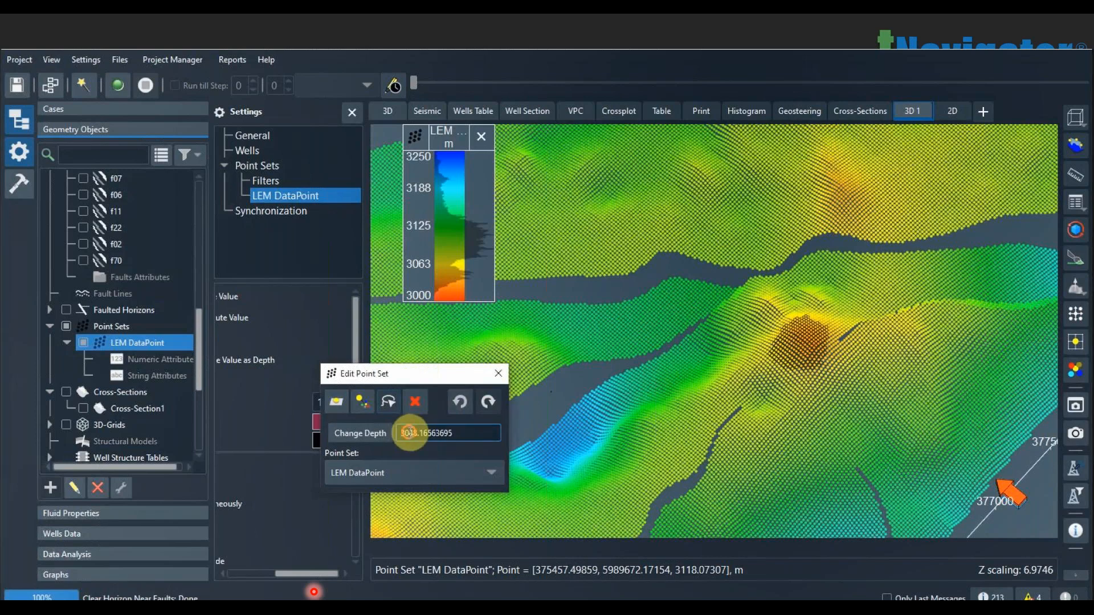
drag(409, 433, 465, 434)
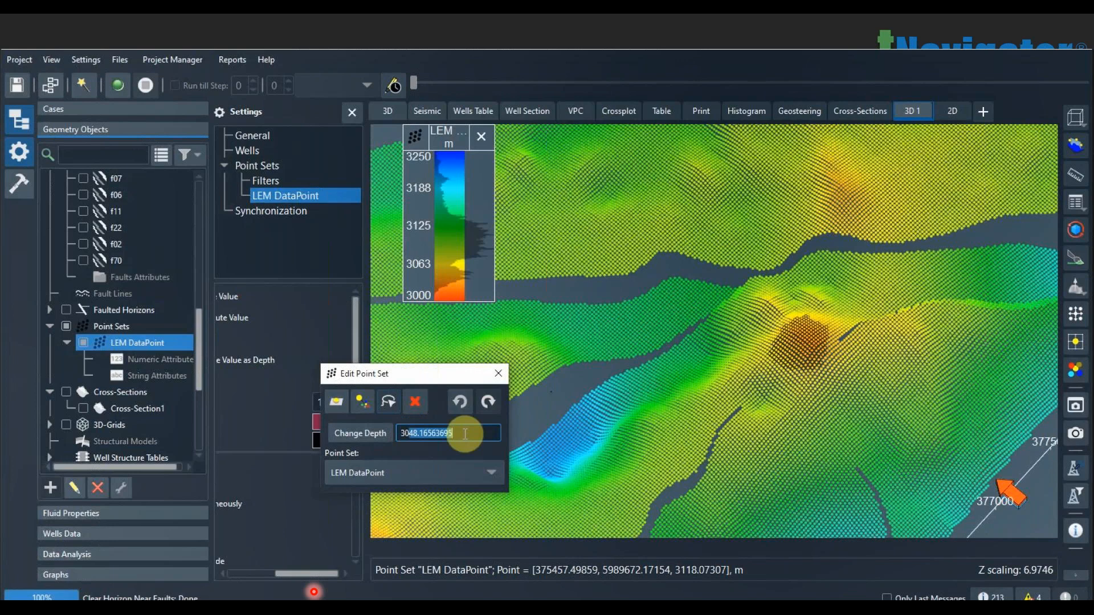
text(000)
key(Return)
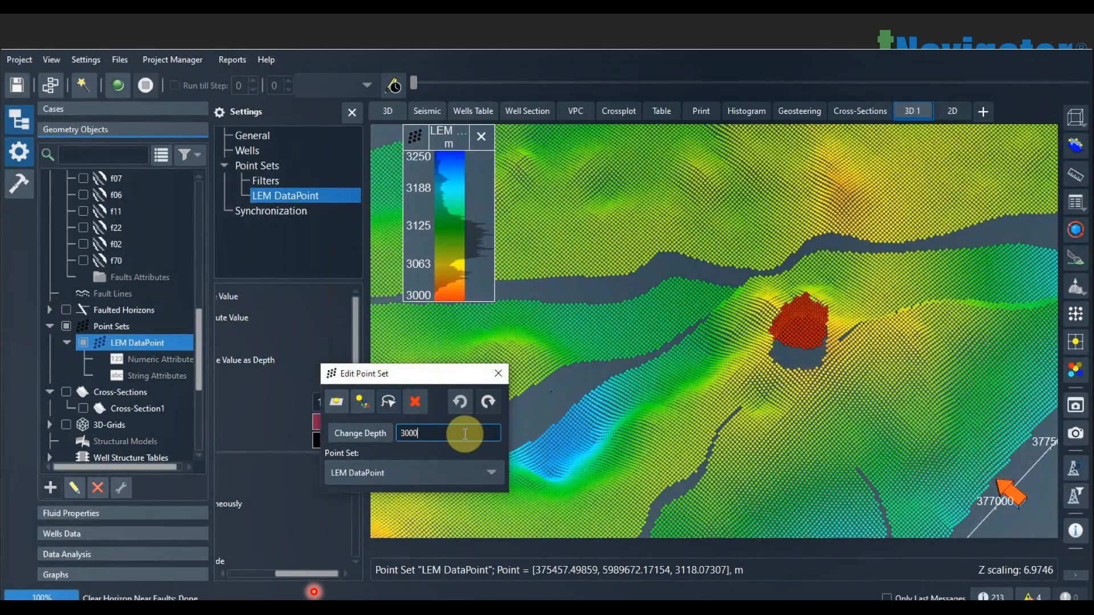
click(790, 363)
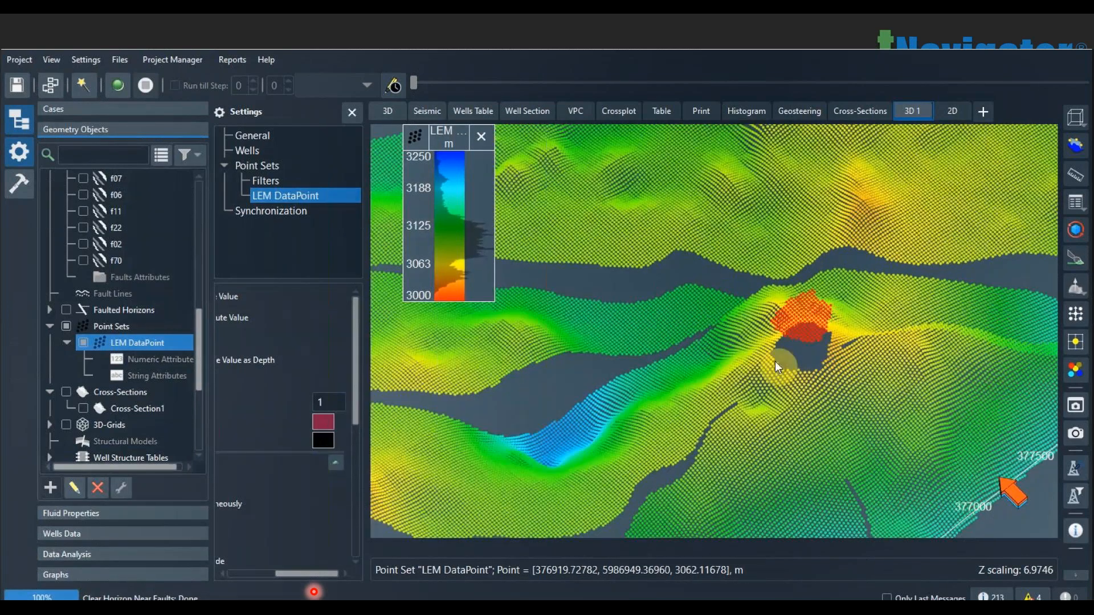
drag(775, 361, 826, 301)
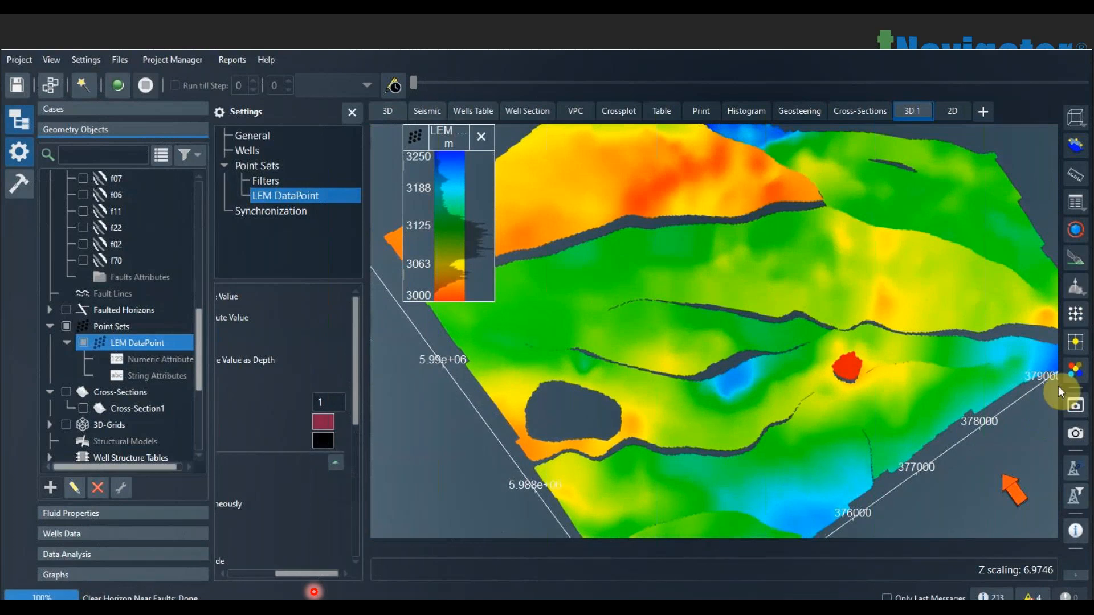
Lasso a long narrow strip of LEM DataPoint points across the green block between two fault gaps, delete it, and finish editing the point set.
click(1076, 373)
click(405, 479)
click(402, 491)
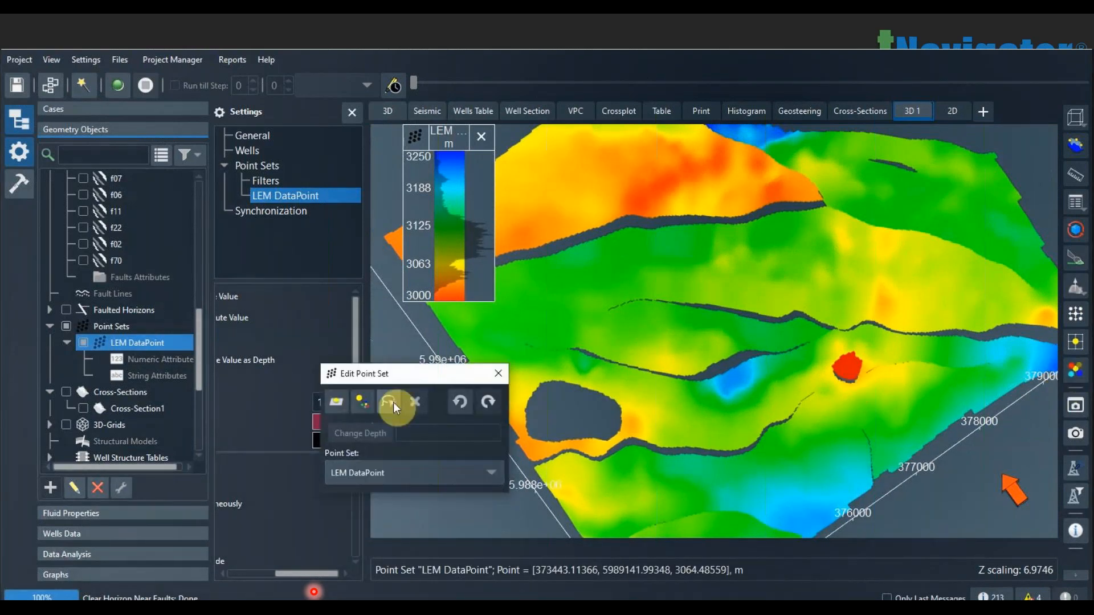
drag(863, 243, 604, 268)
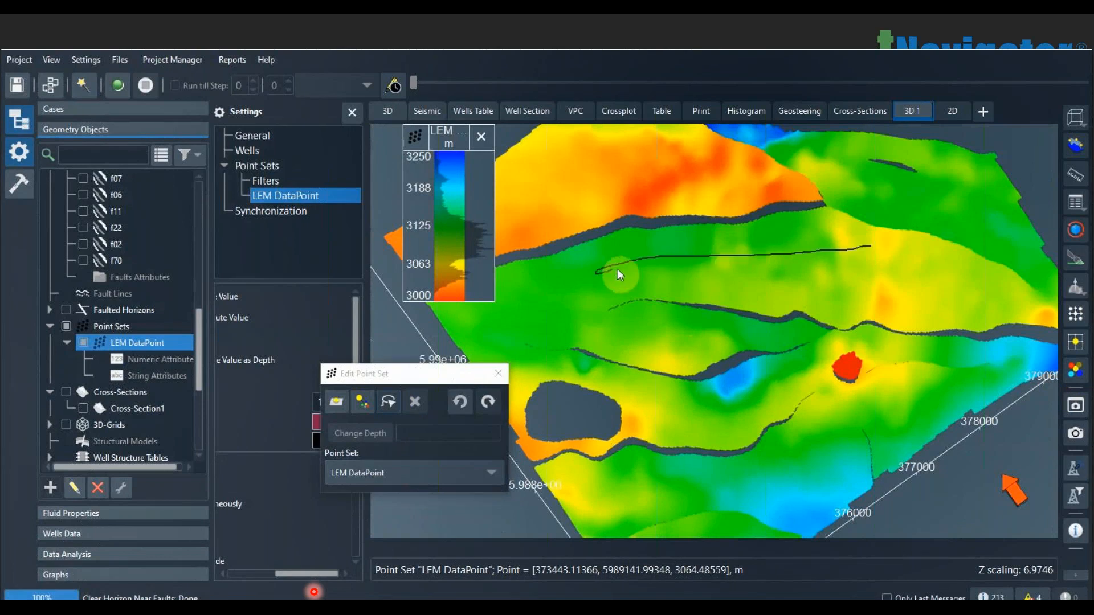
drag(676, 257, 869, 247)
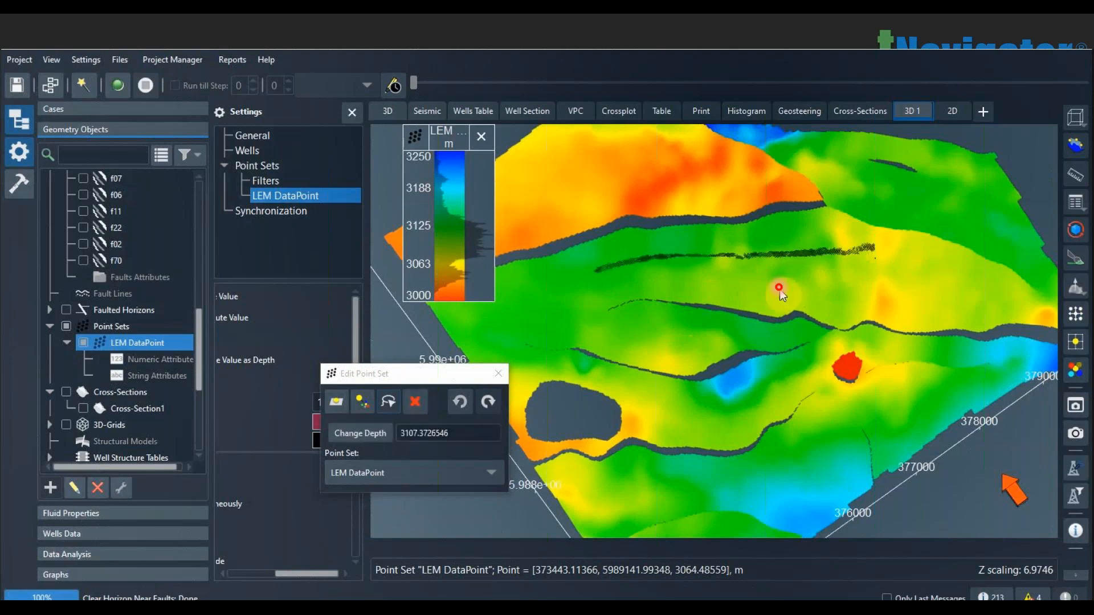
click(421, 401)
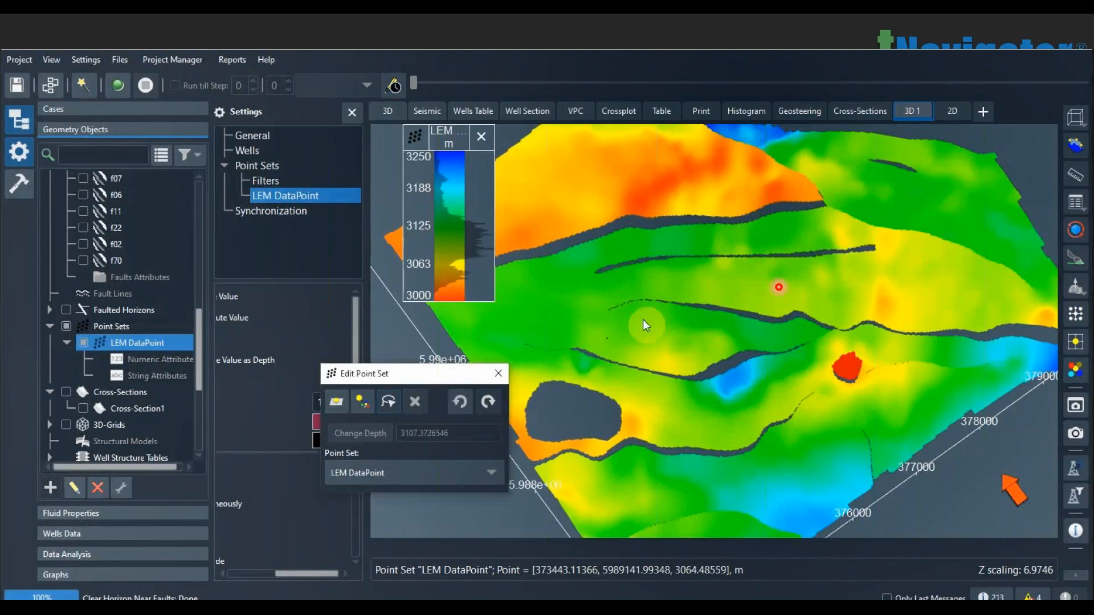
scroll(643, 319, up, 5)
scroll(735, 277, up, 5)
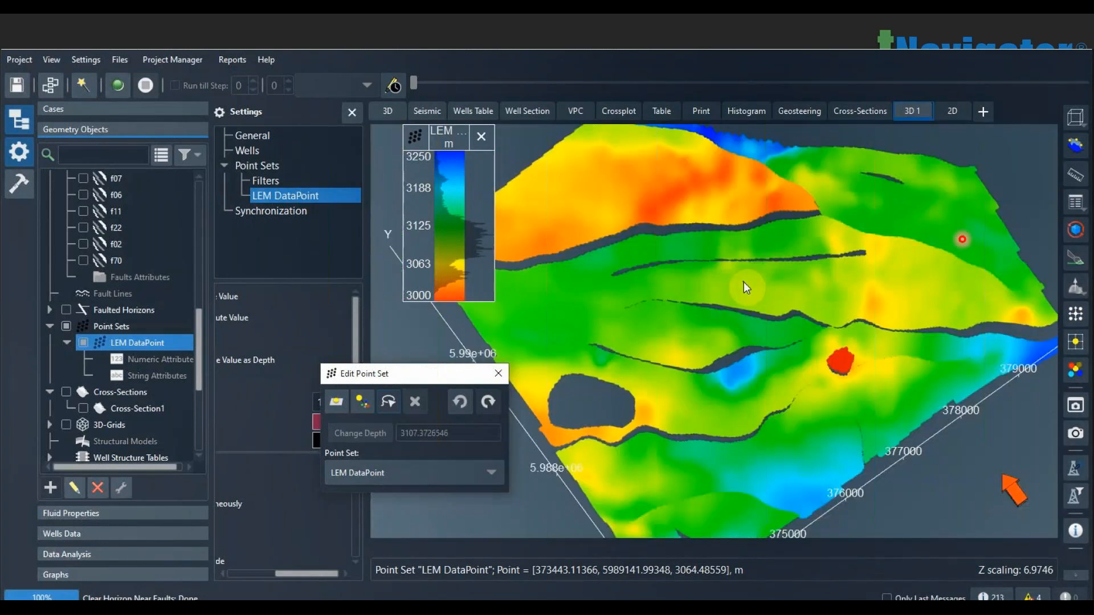
click(498, 371)
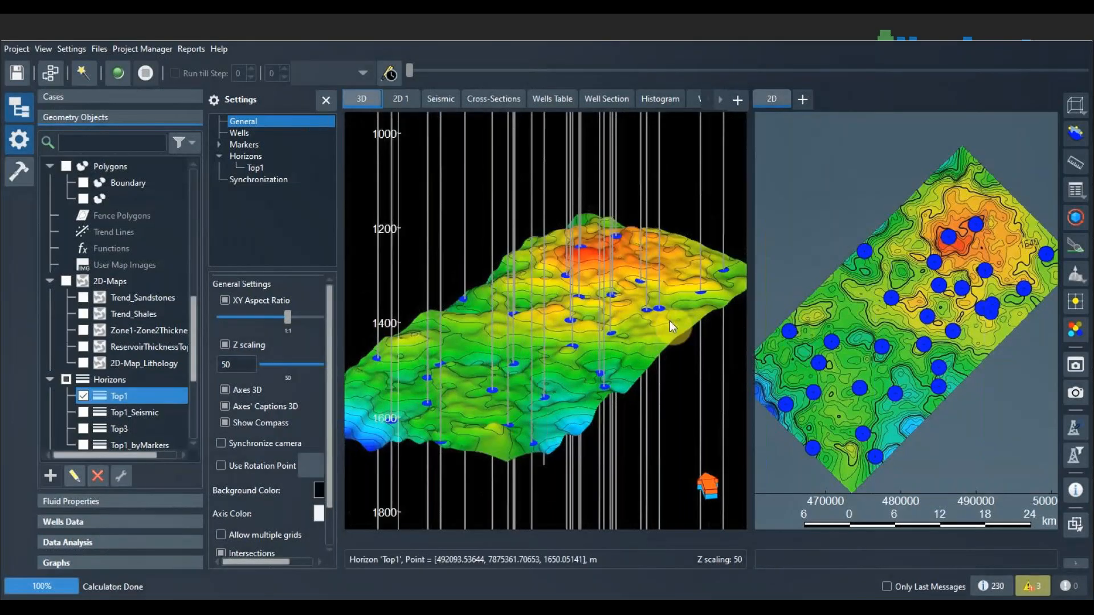
Examine the Top1 horizon and its well markers in the 3D view and on the 2D map.
drag(669, 320, 767, 299)
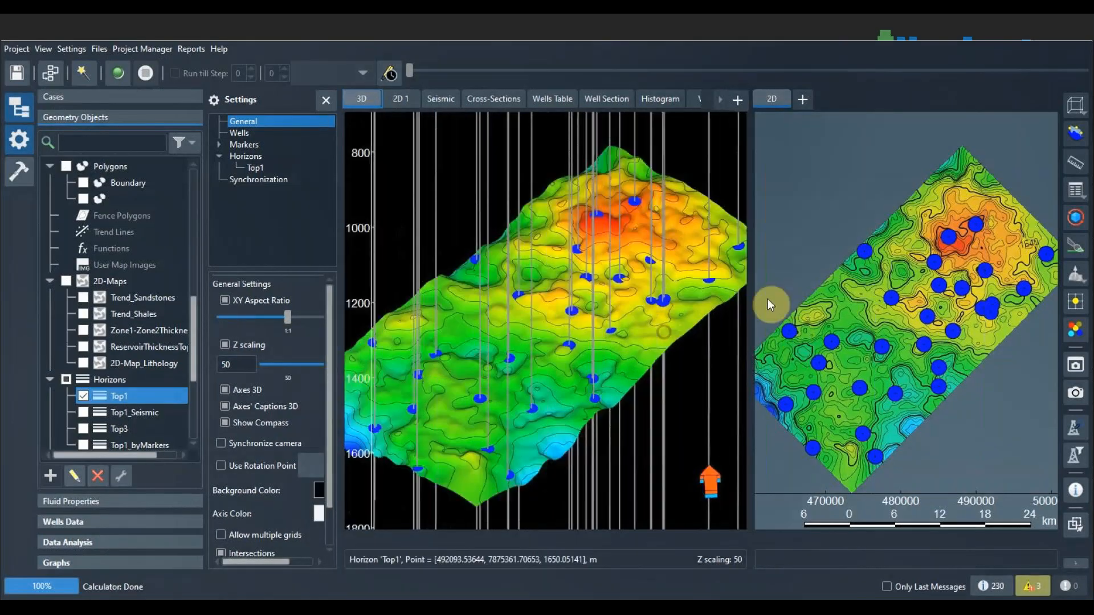
drag(932, 256, 941, 257)
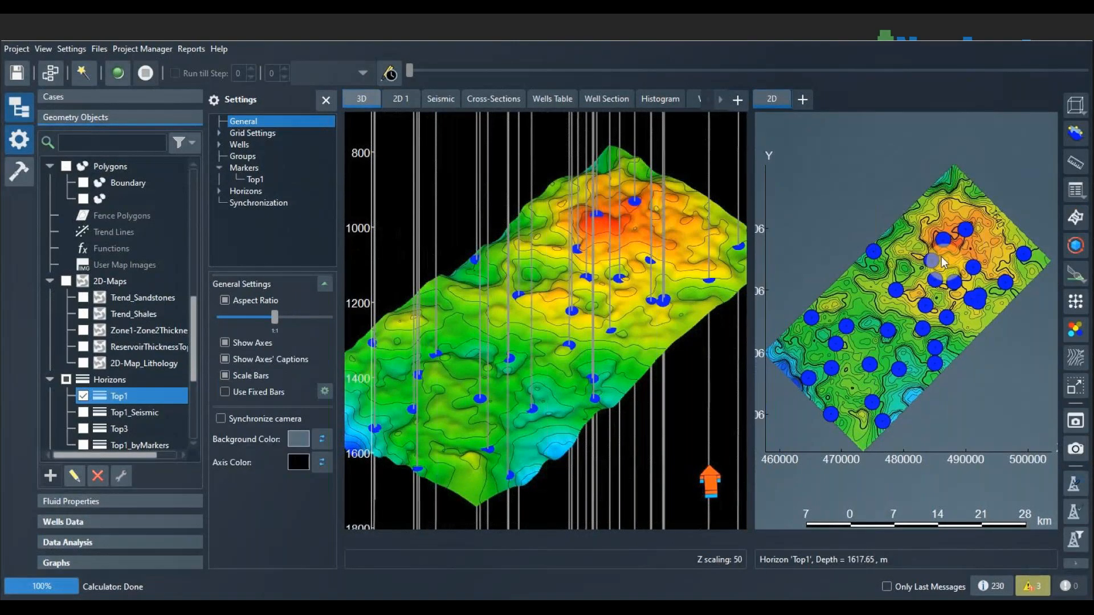
scroll(941, 263, up, 1)
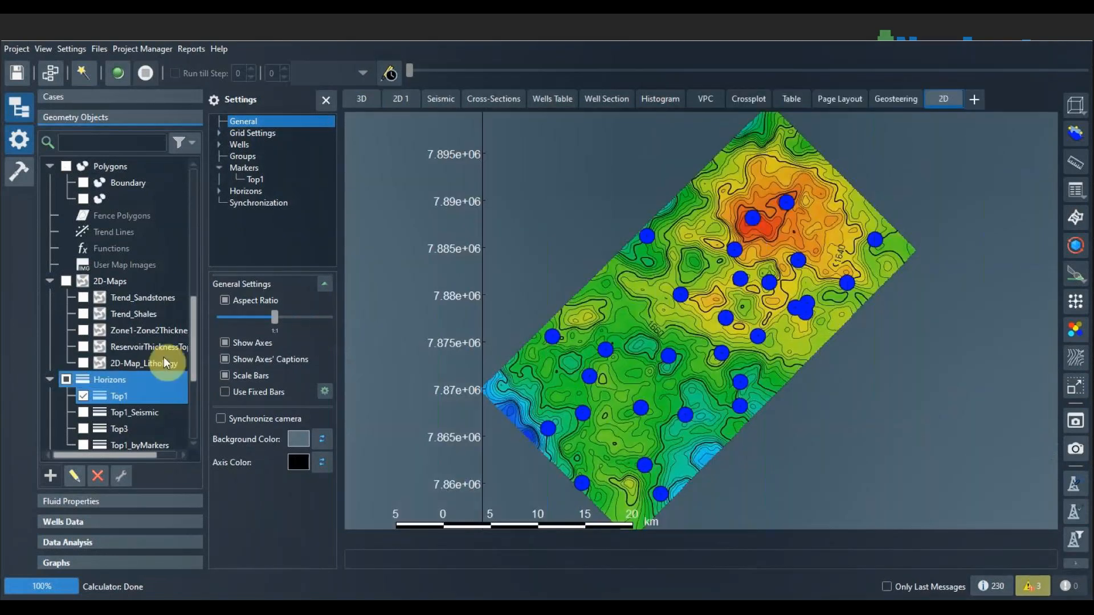
Hide the Top1 horizon and open the Average Log Between Markers calculation for wells attributes.
click(83, 395)
drag(192, 317, 198, 202)
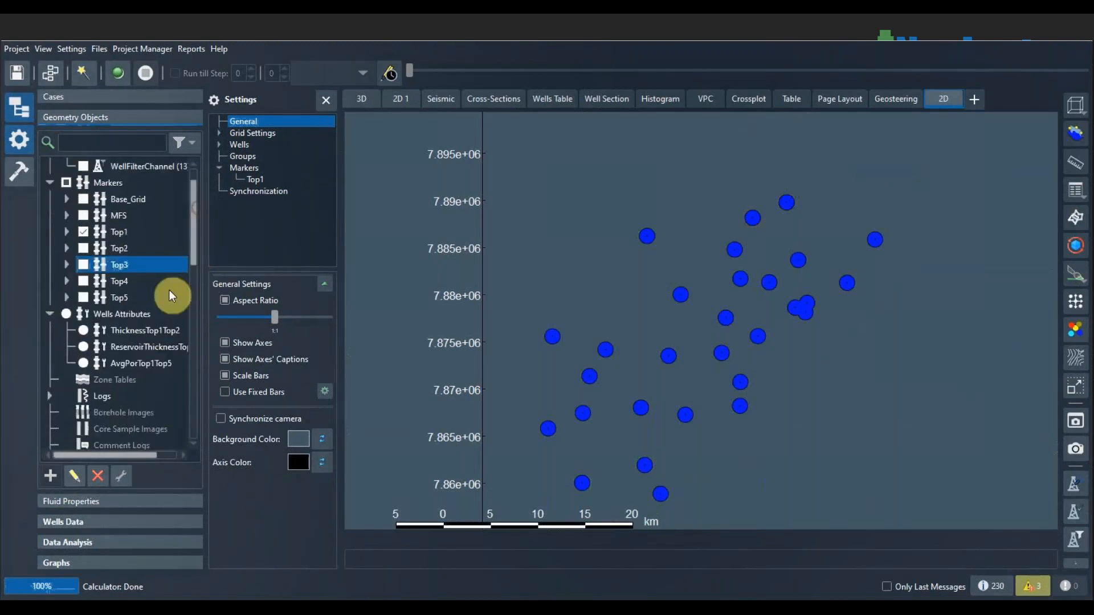
click(135, 315)
click(19, 172)
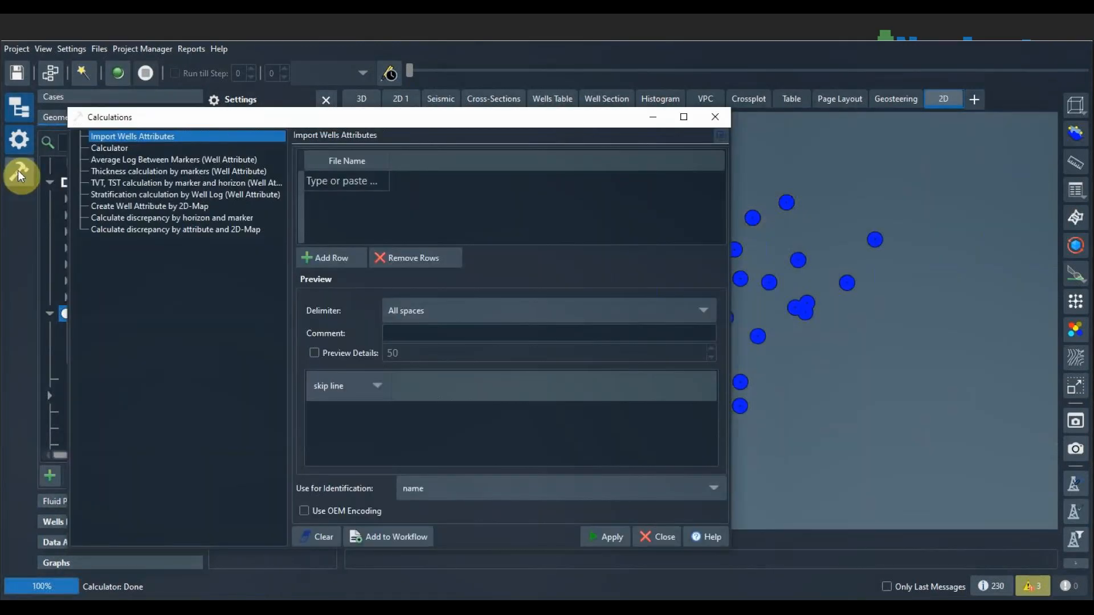
drag(255, 123, 418, 113)
click(324, 140)
click(326, 150)
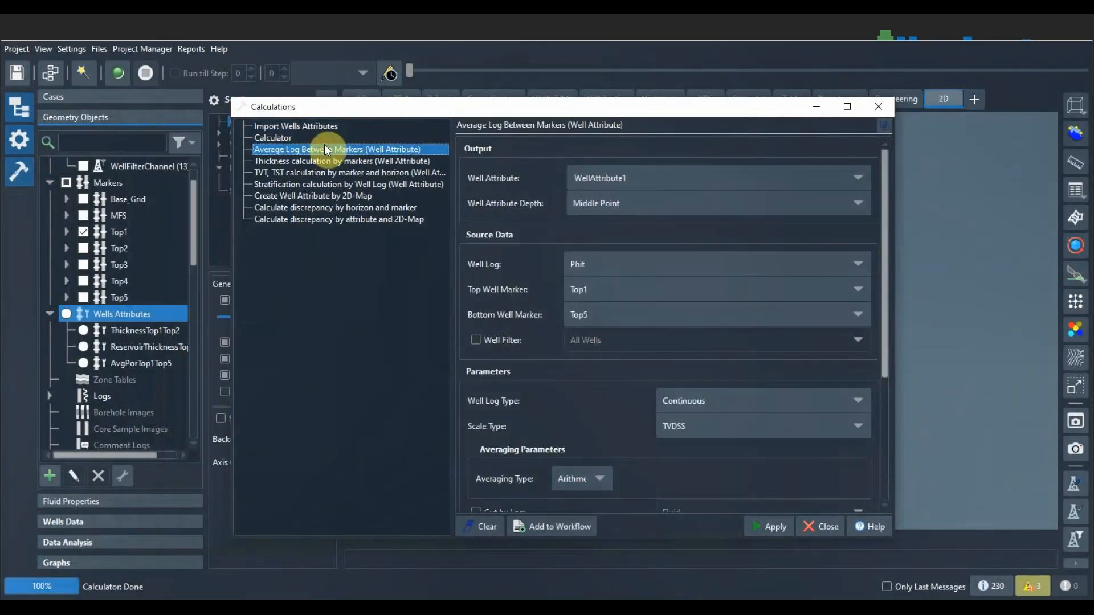
scroll(782, 337, down, 2)
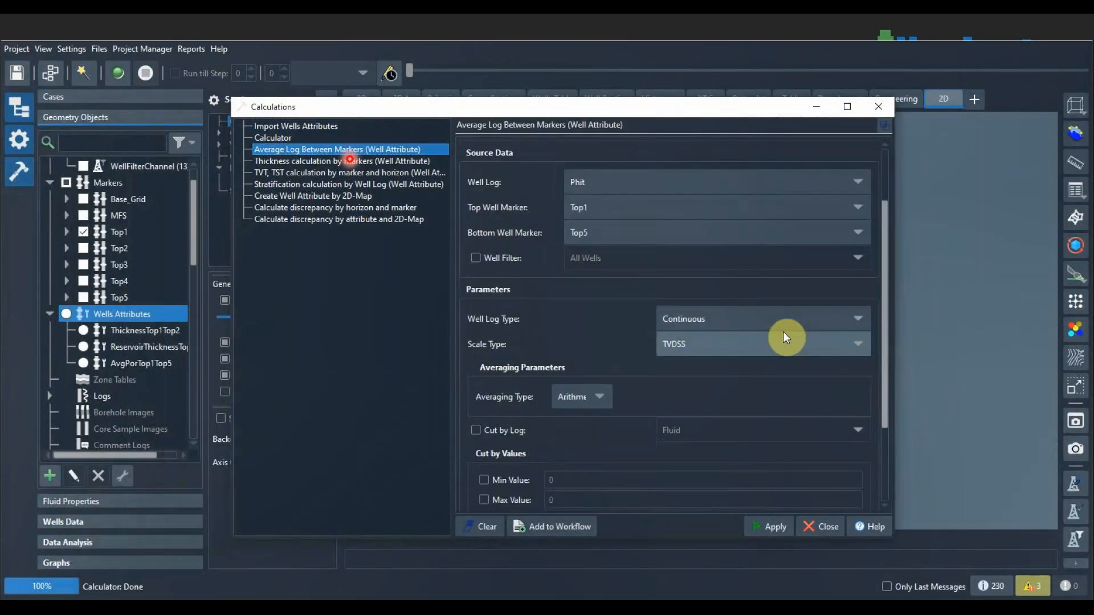
Examine the averaging types offered for Continuous and Discrete well logs, and close the calculations without applying.
click(772, 320)
click(772, 320)
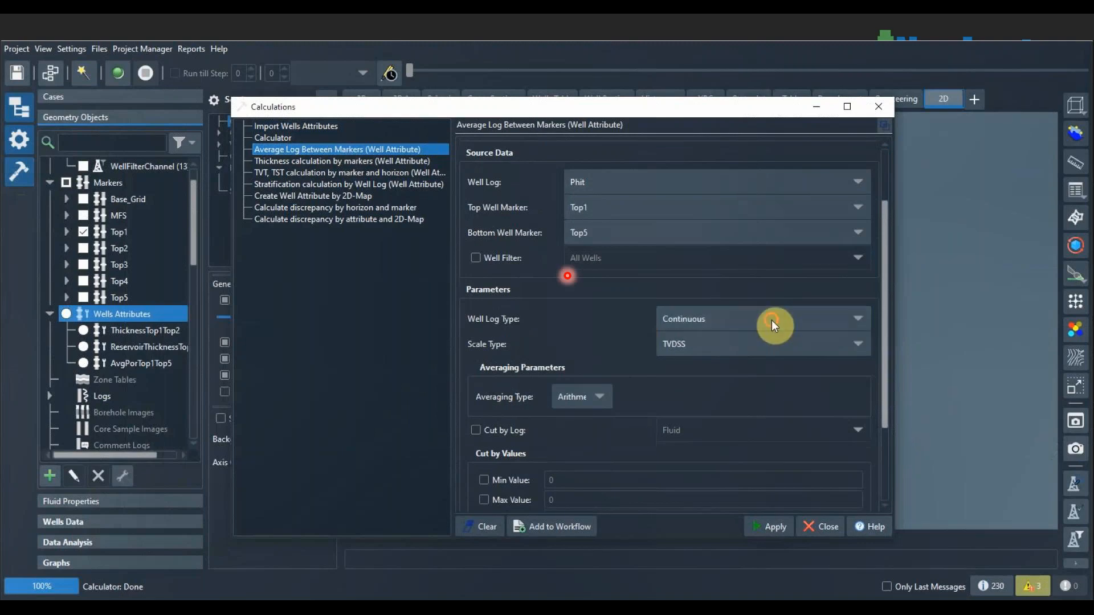
click(603, 393)
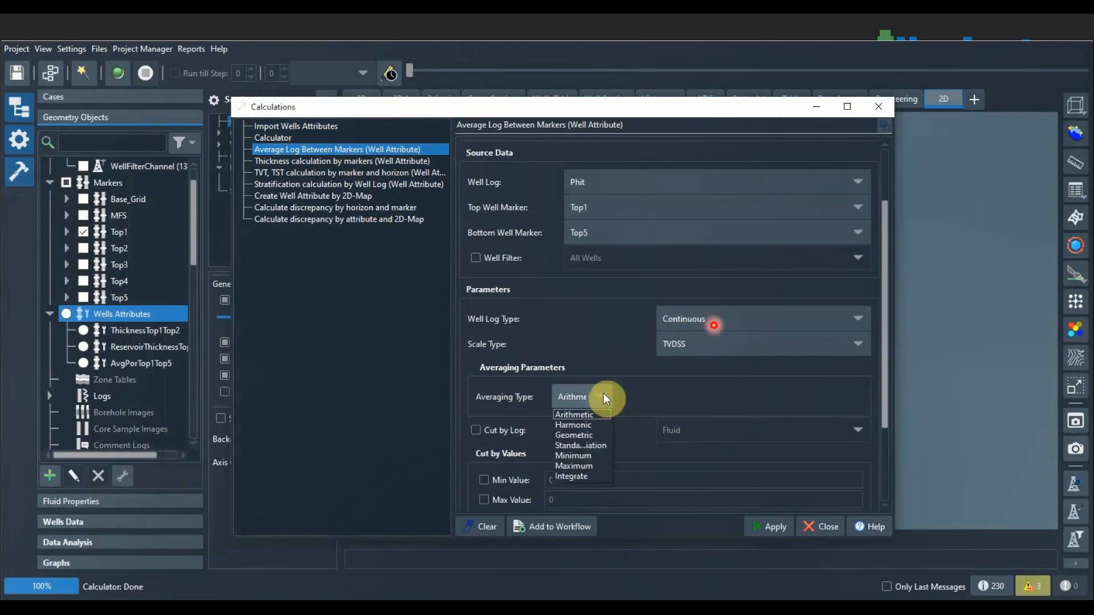
click(714, 326)
click(716, 344)
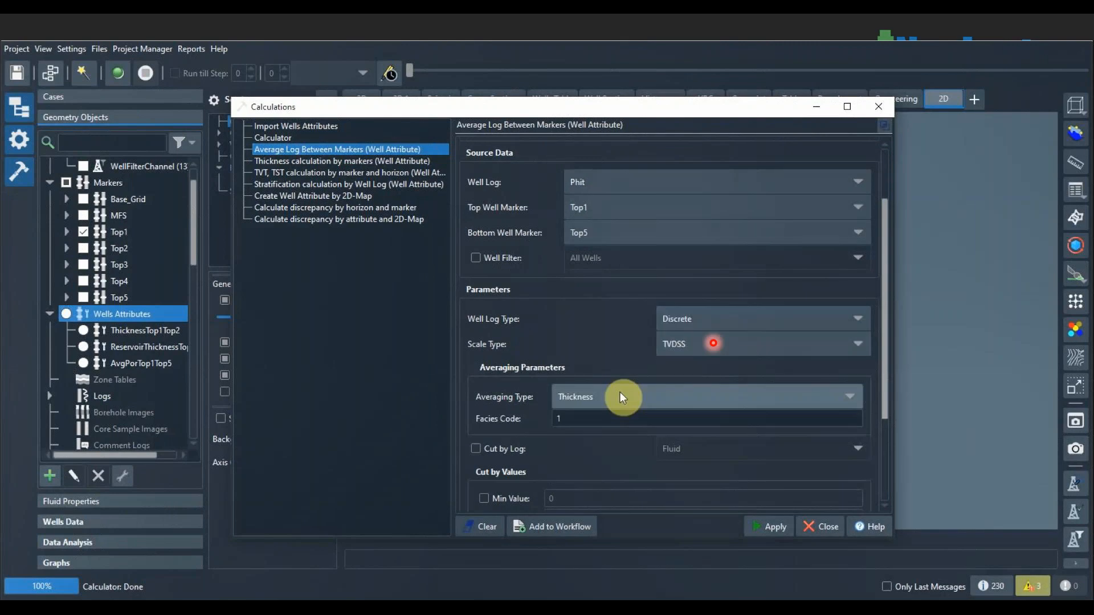
click(620, 393)
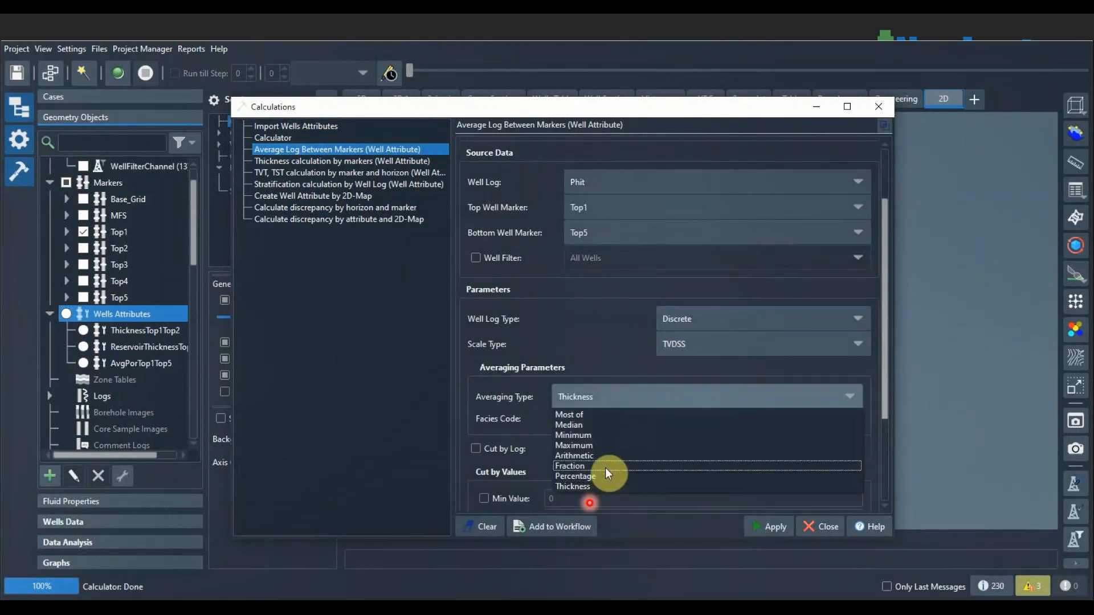
click(606, 433)
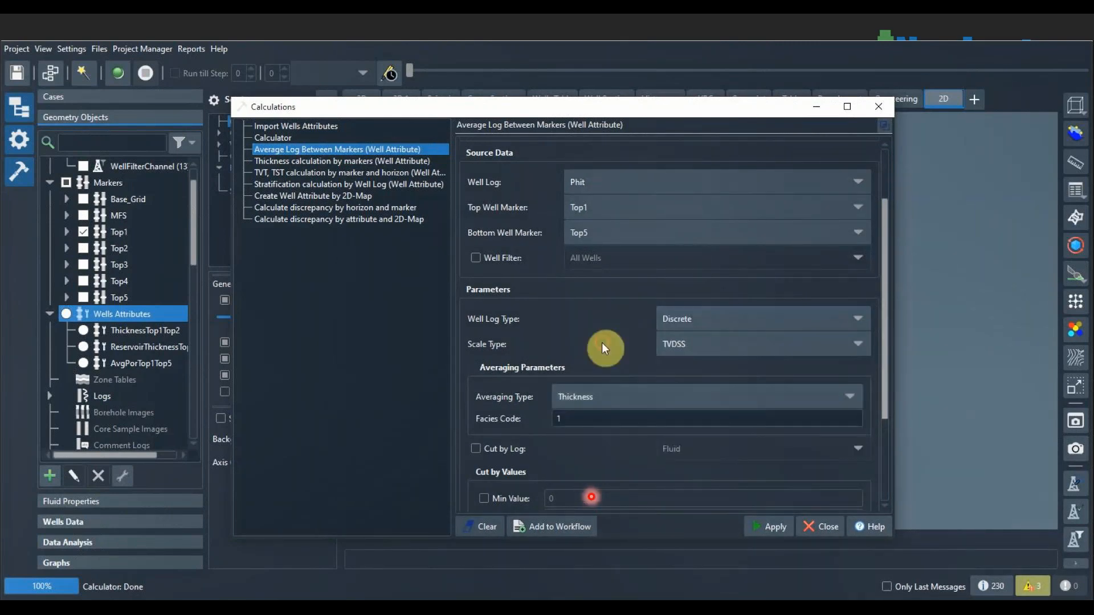
click(818, 519)
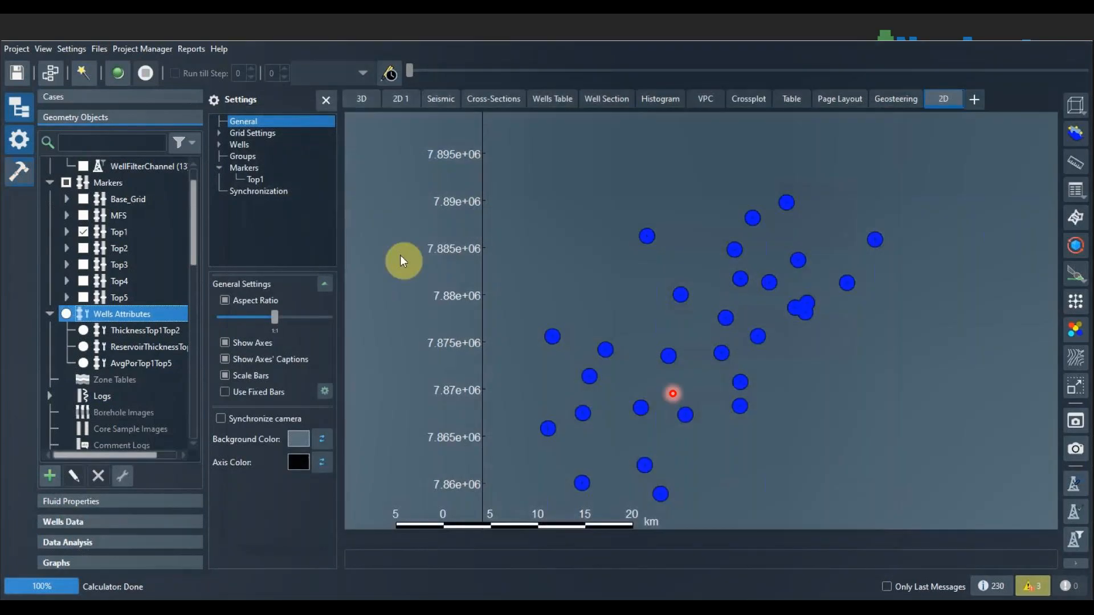
Compare the ThicknessTop1Top2, reservoir thickness and AvgPorTop1Top5 well attributes on the 2D map, ending with ThicknessTop1Top2 displayed.
click(87, 330)
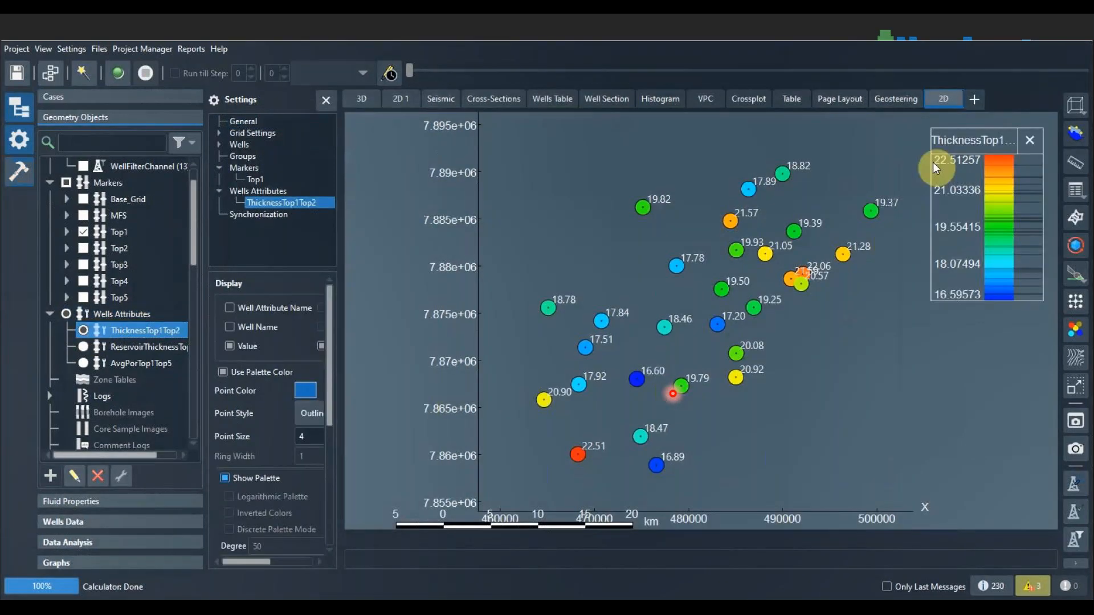
drag(933, 162, 927, 156)
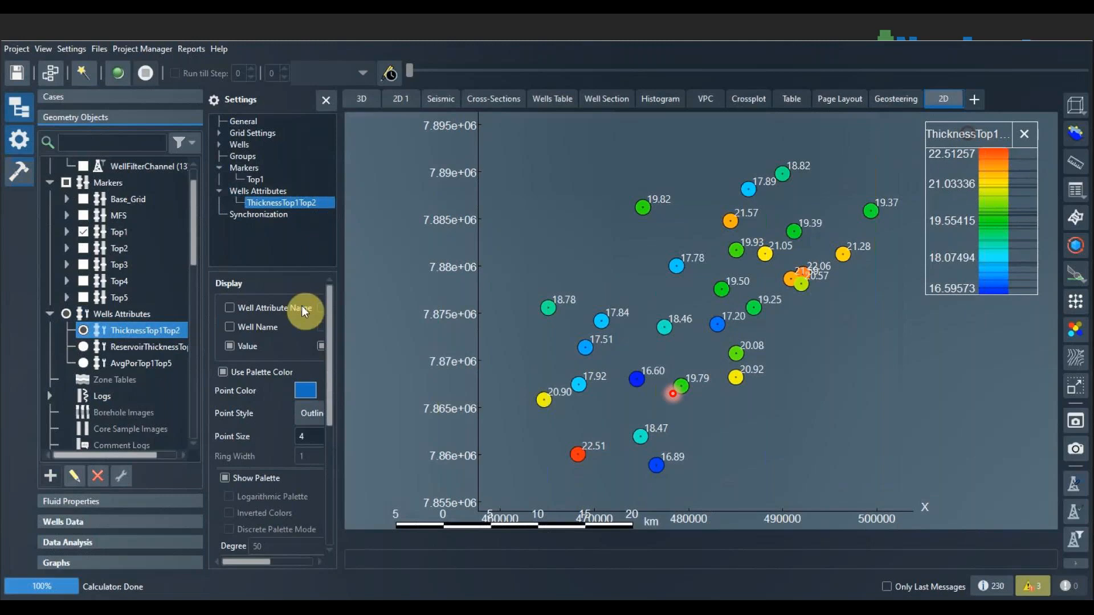
click(83, 346)
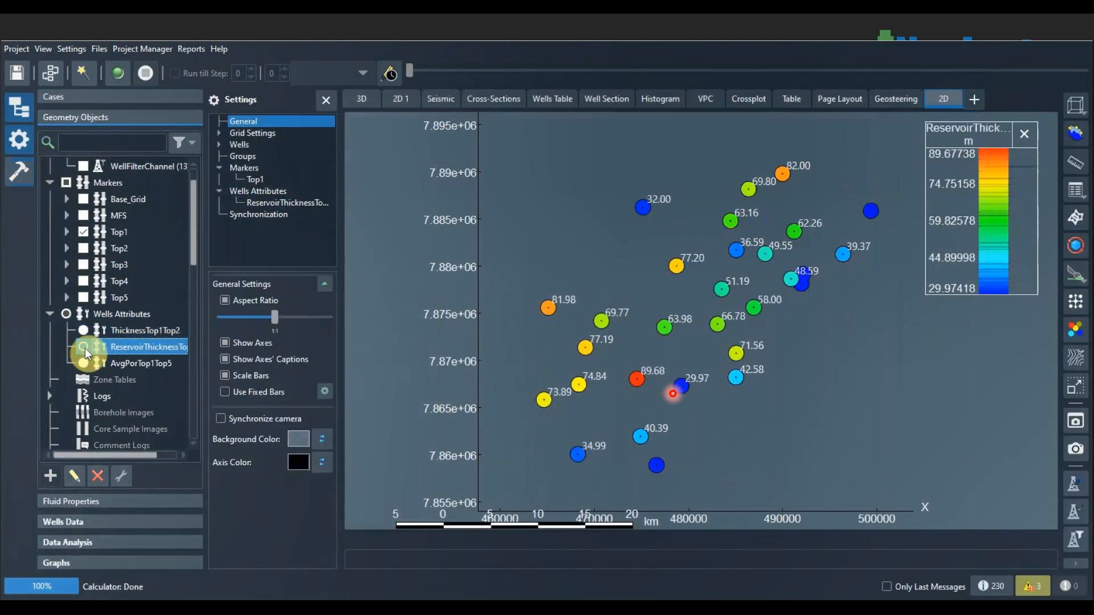
click(85, 363)
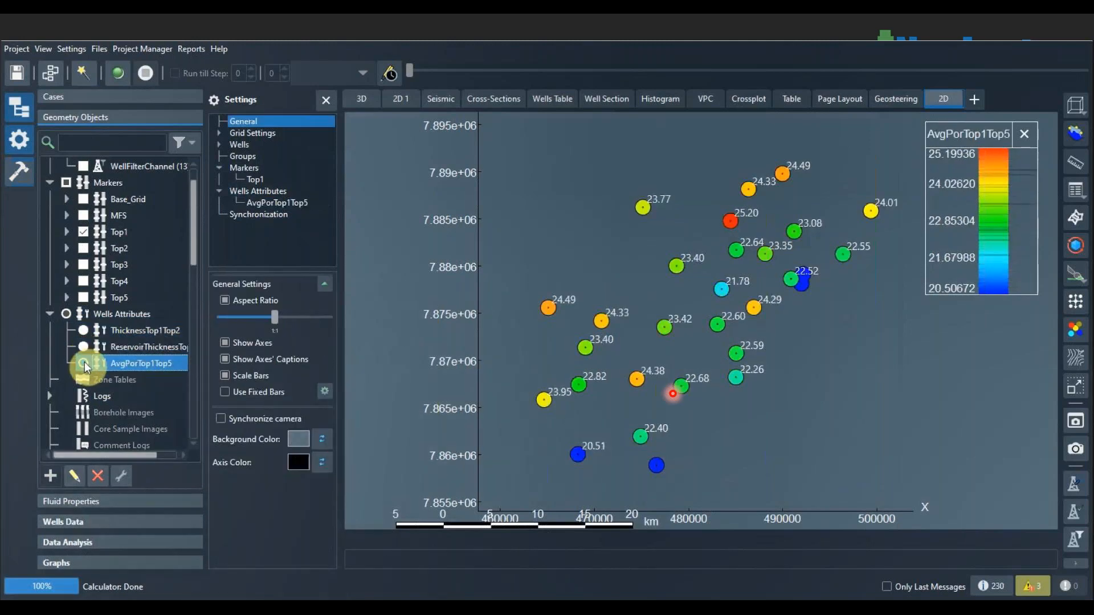
click(83, 329)
Examine the Least Squares settings of the 2D-map Interpolation by Well Attribute calculation, including grid properties and coefficients, and close it.
drag(193, 261, 199, 347)
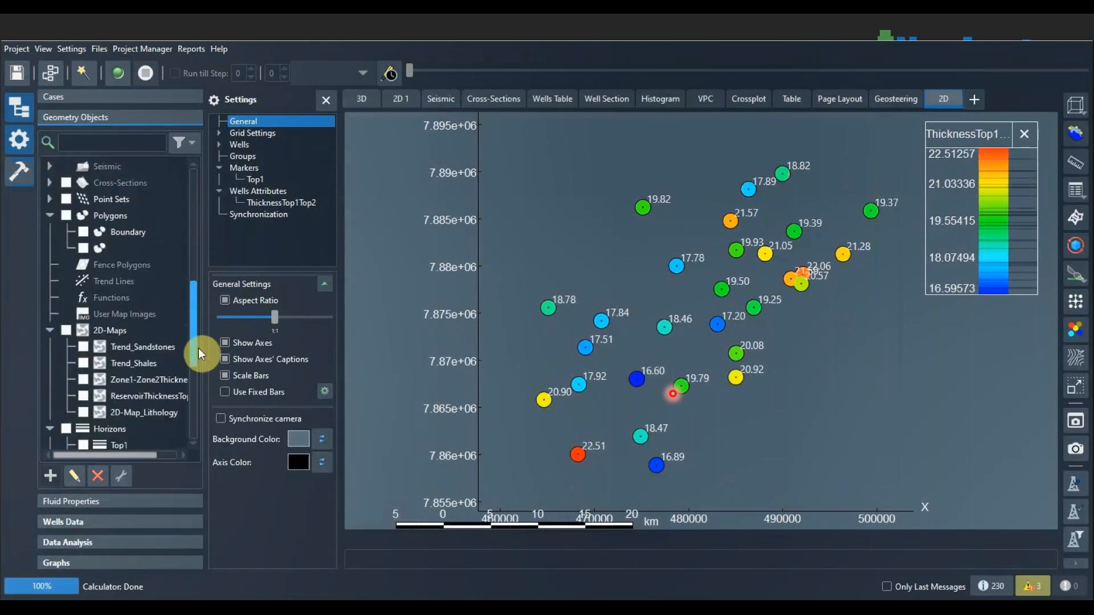
click(122, 336)
click(18, 170)
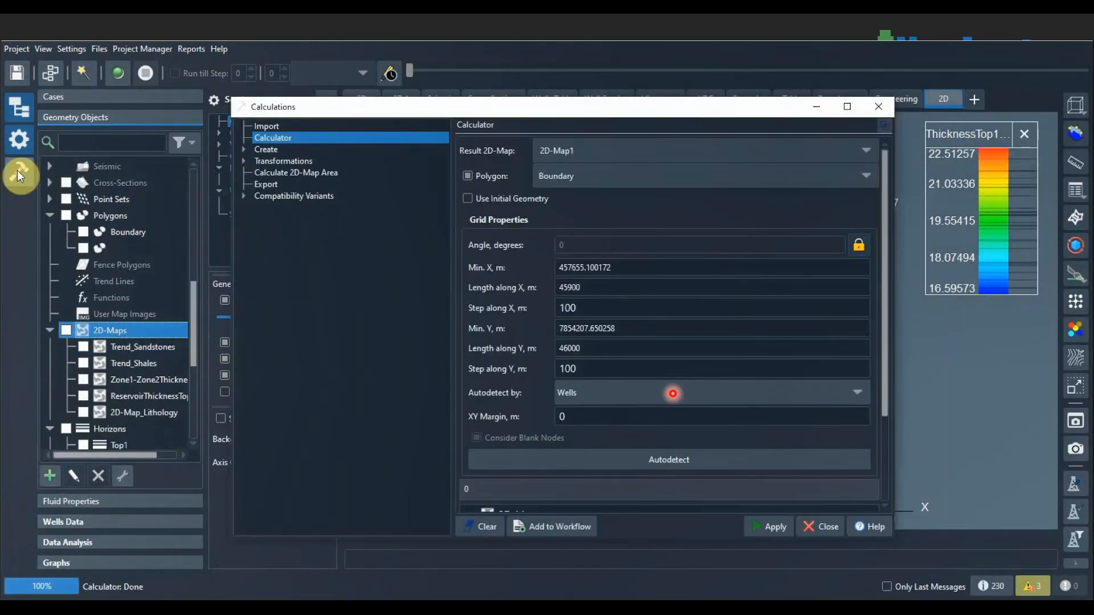
click(245, 149)
click(299, 172)
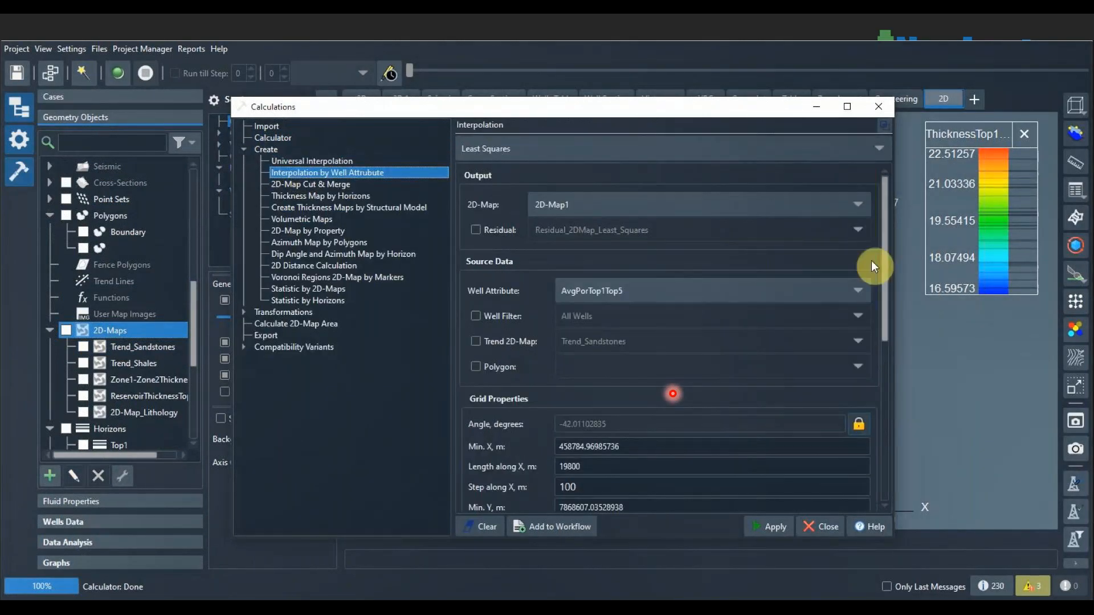
click(842, 152)
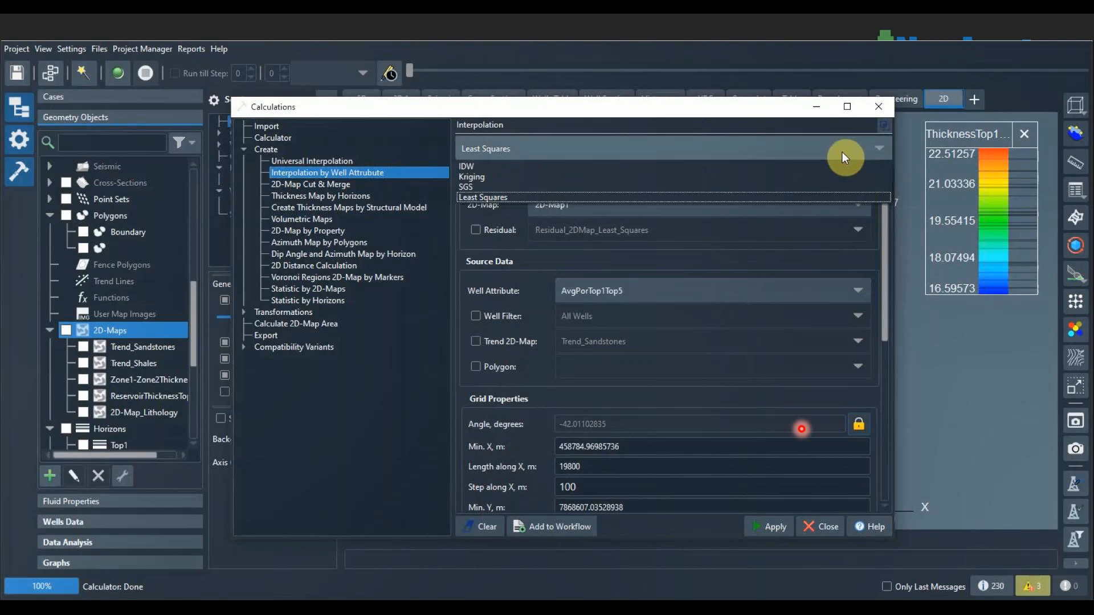
click(812, 197)
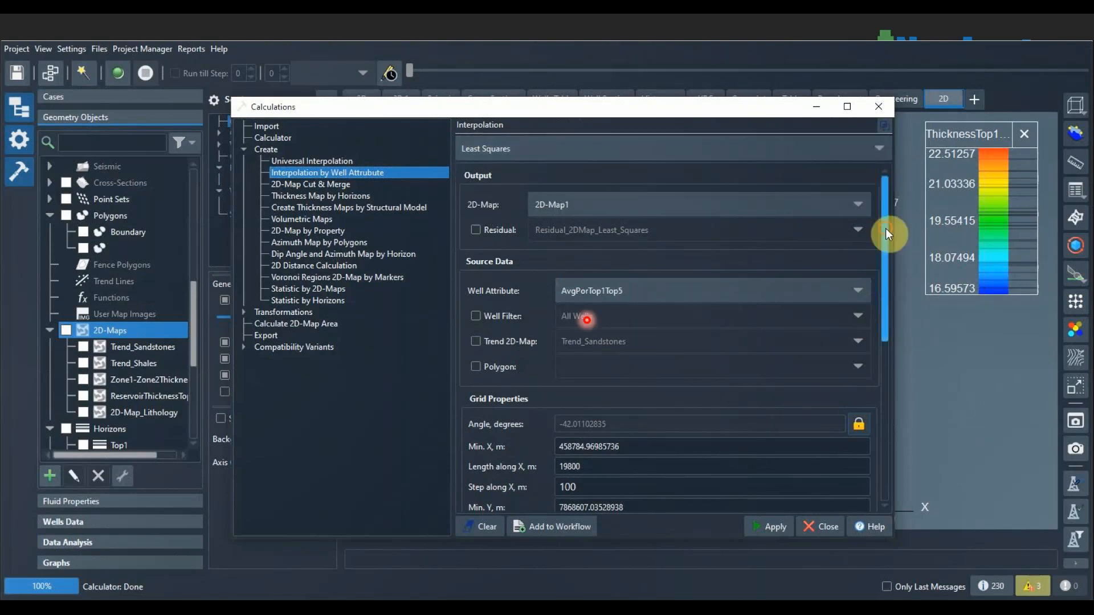
scroll(888, 228, down, 1)
drag(890, 227, 893, 358)
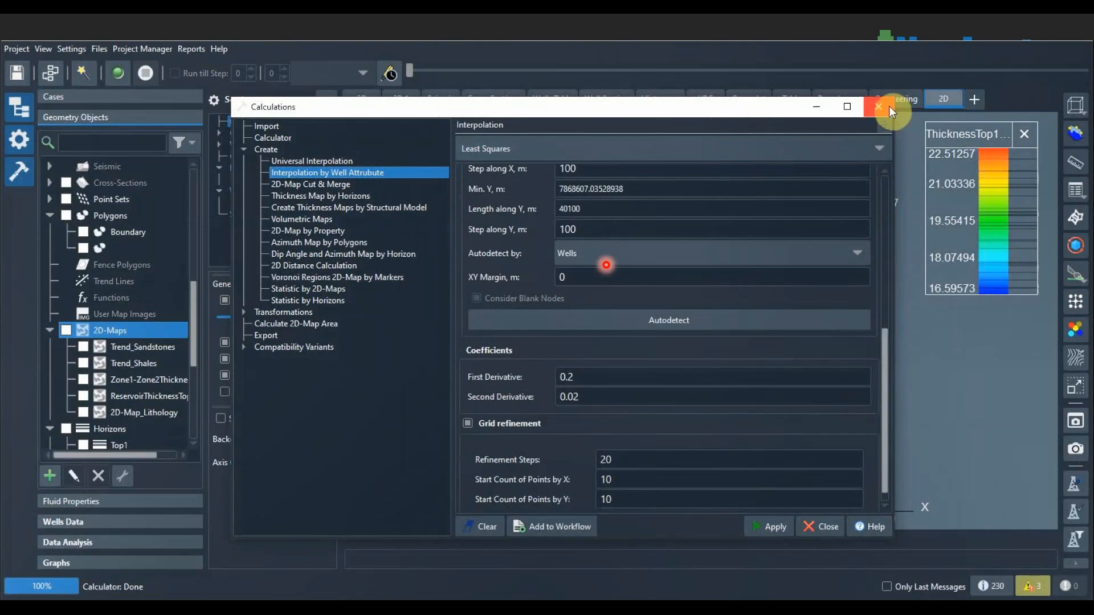
click(886, 106)
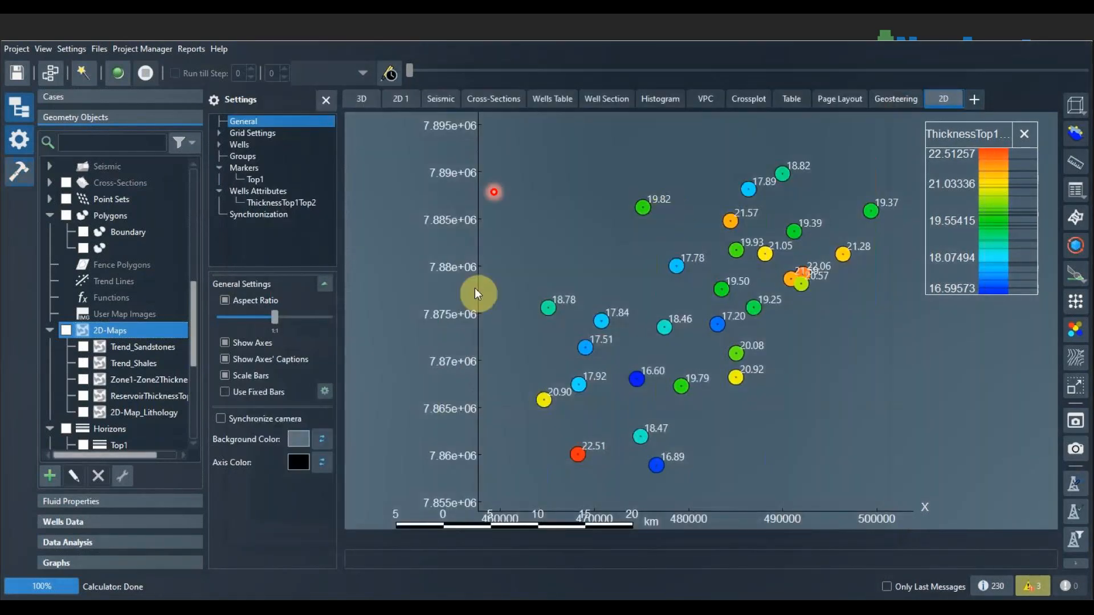
Display the Zone1-Zone2 thickness 2D-map beneath the ThicknessTop1Top2 well values, compare them, and hide the map.
mouse_move(195, 300)
mouse_down()
mouse_move(193, 228)
mouse_move(195, 317)
mouse_up()
click(97, 342)
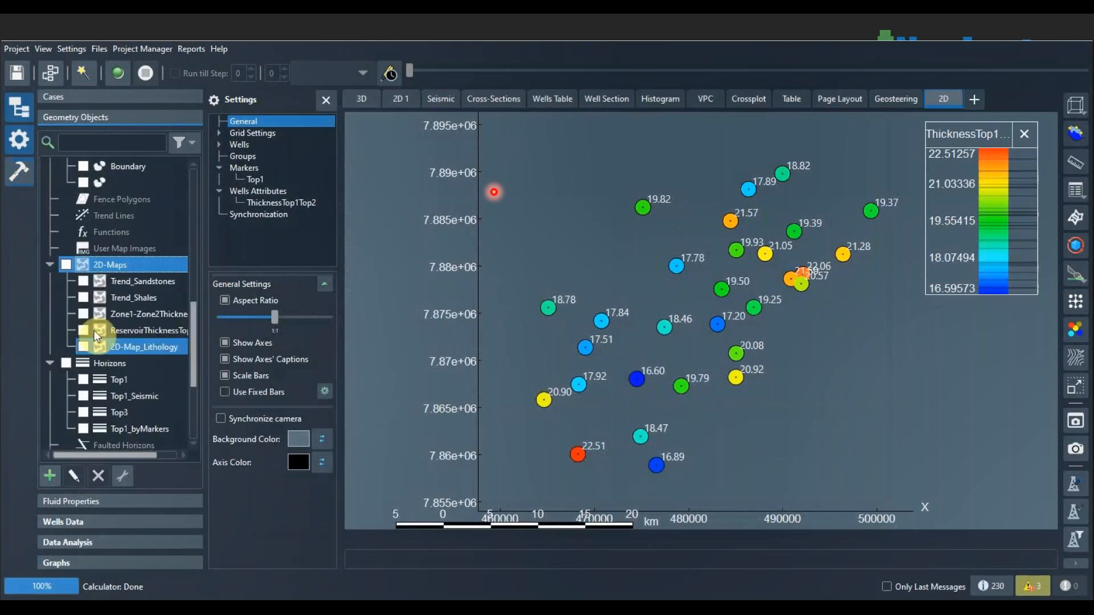
click(83, 314)
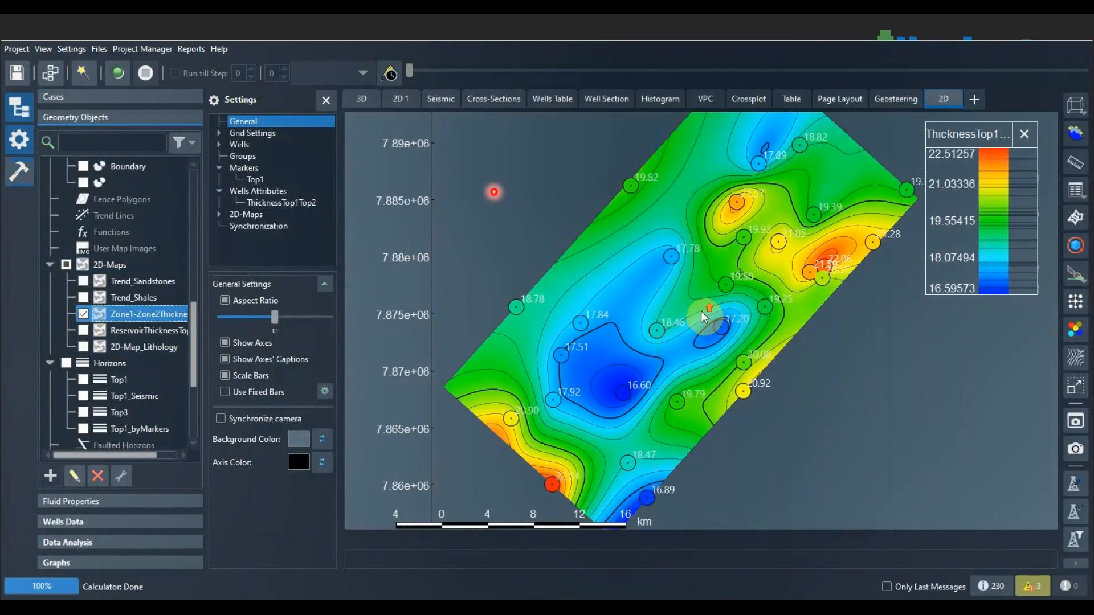
scroll(701, 311, up, 1)
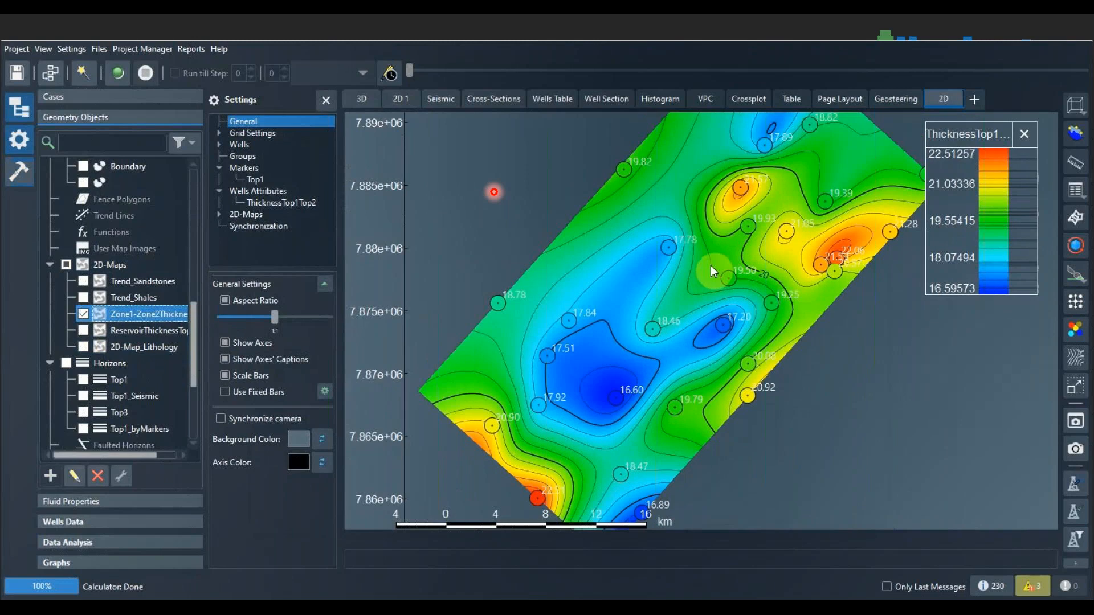
scroll(710, 265, down, 2)
drag(710, 268, 695, 280)
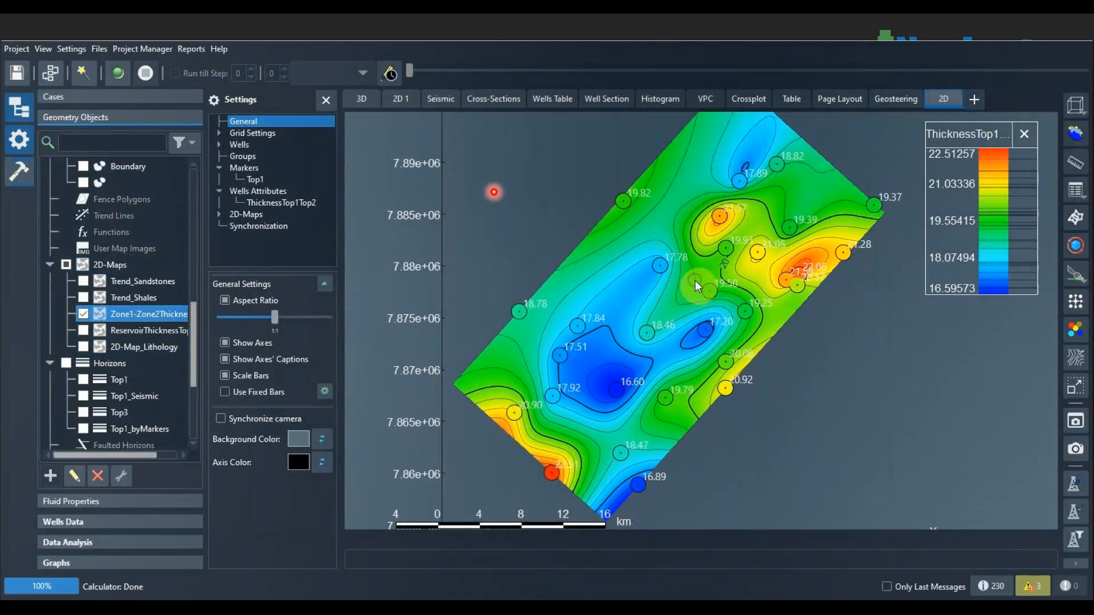
click(84, 314)
Show the reservoir thickness well attribute over its matching 2D-map, compare the values, and hide the map.
drag(194, 316, 198, 222)
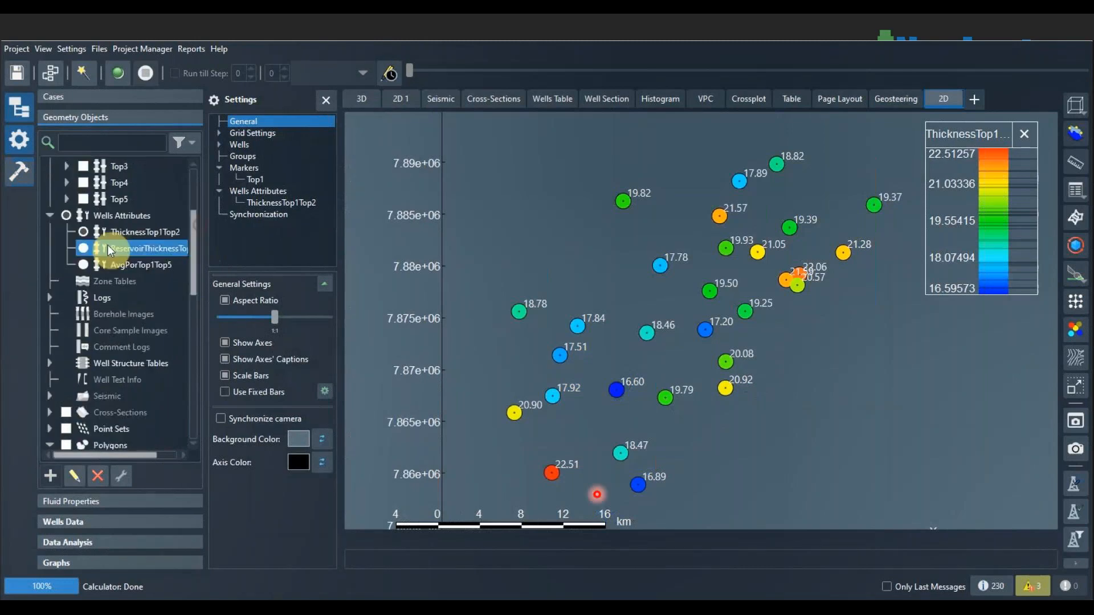
click(83, 249)
drag(194, 268, 195, 374)
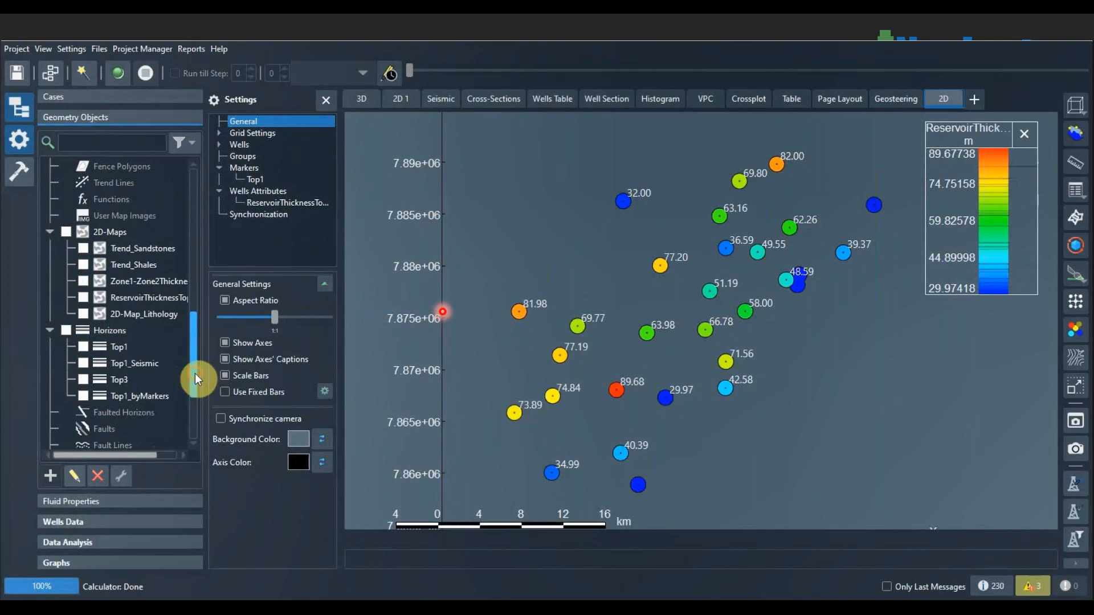
click(82, 298)
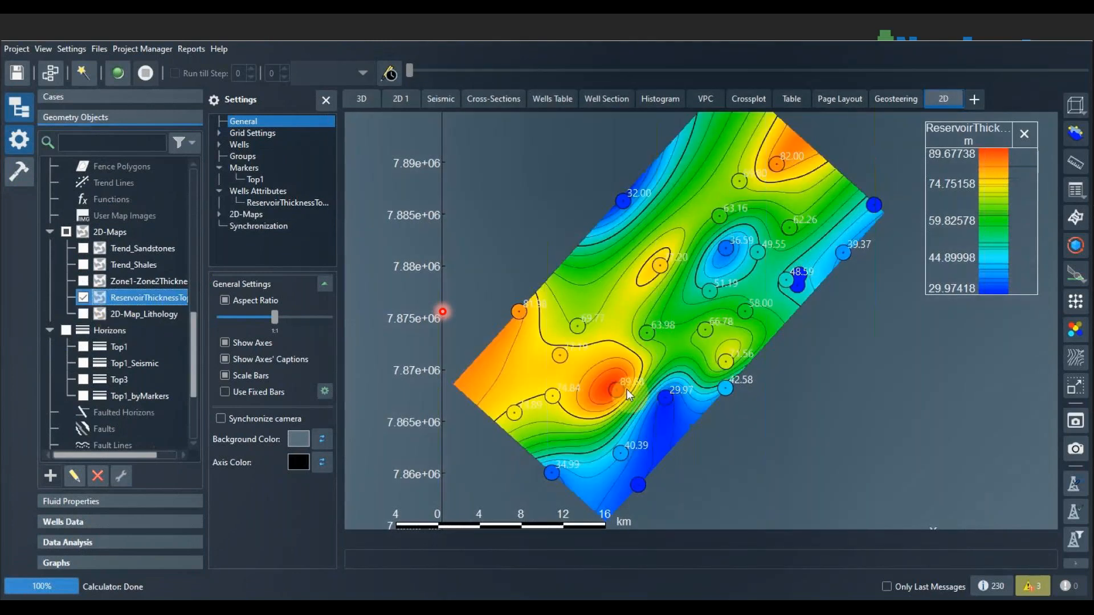
scroll(651, 390, up, 1)
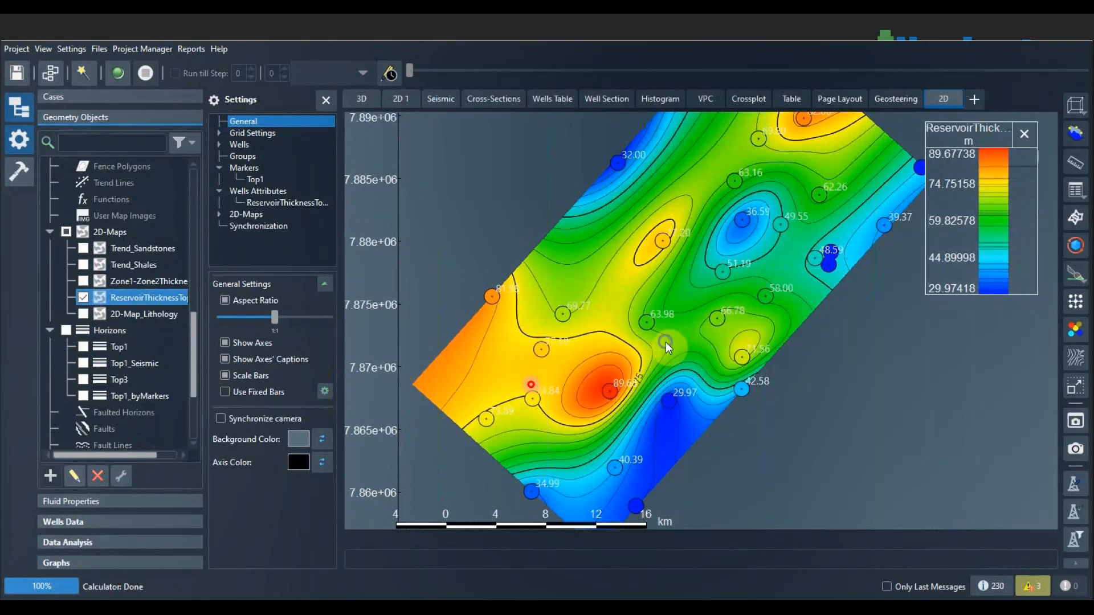
drag(666, 342, 663, 352)
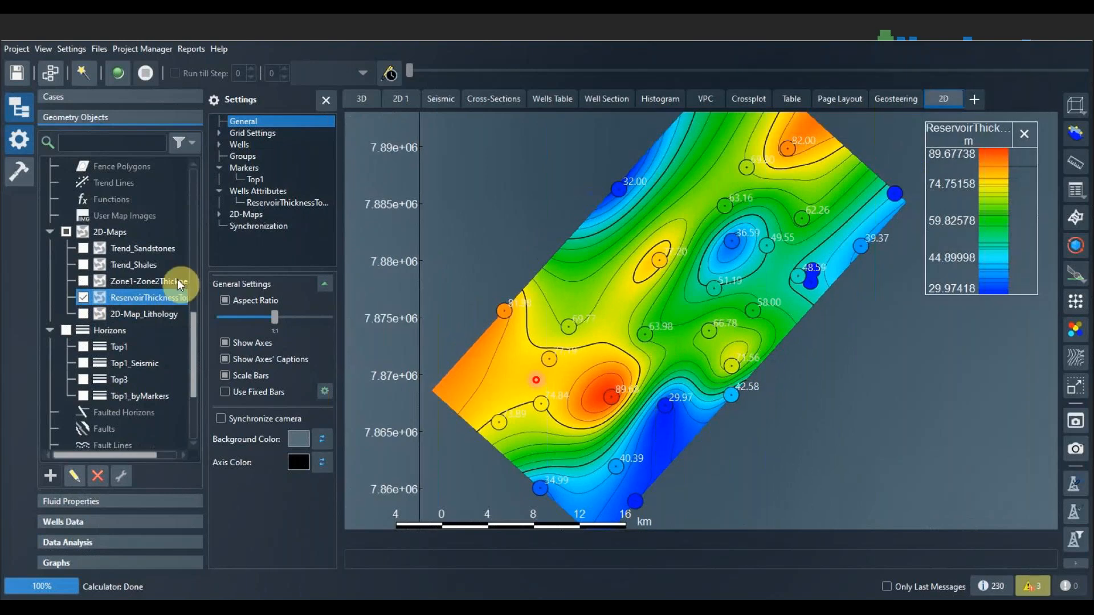
click(83, 298)
Display the AvgPorTop1Top5 well attribute and create a new 2D-Map object named 2D-Map1_Avg_POR.
mouse_move(193, 329)
mouse_down()
mouse_move(199, 242)
mouse_move(203, 326)
mouse_up()
click(85, 215)
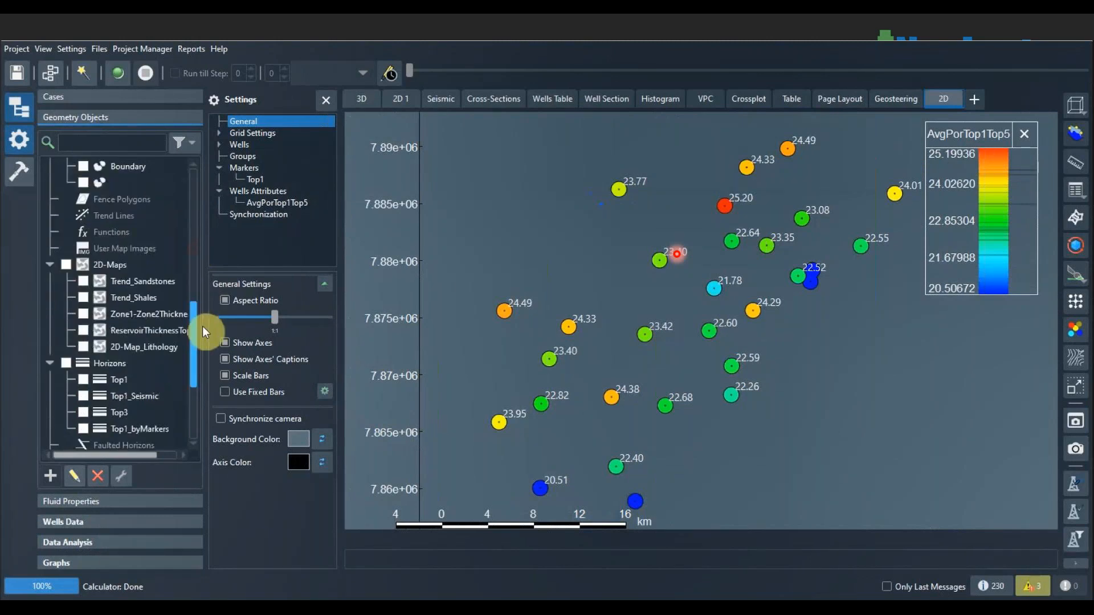
right_click(115, 262)
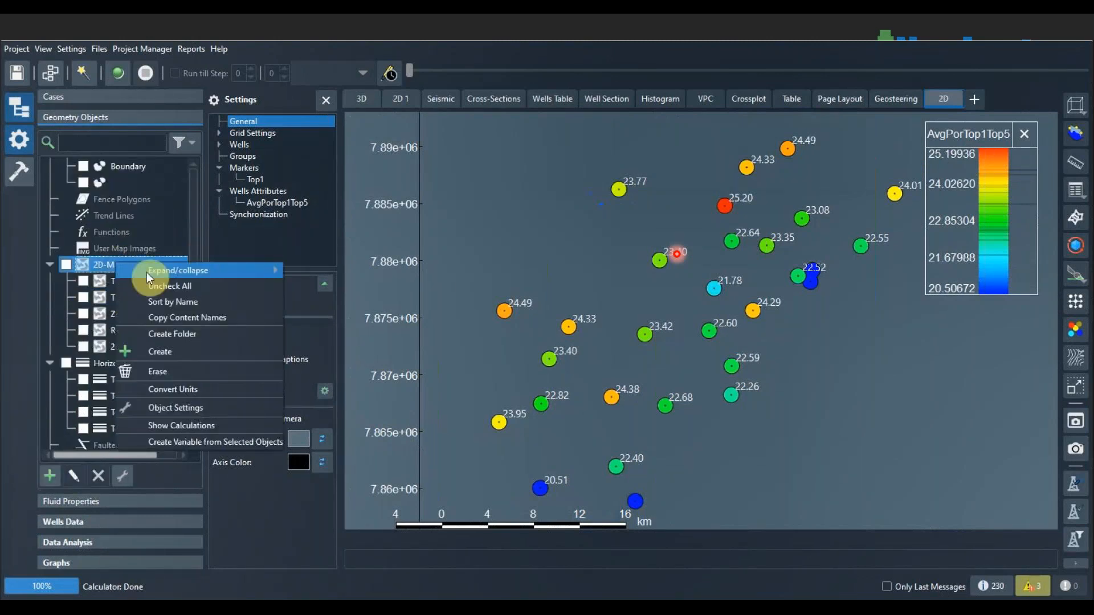
click(189, 349)
click(587, 301)
text(_Avg_POR)
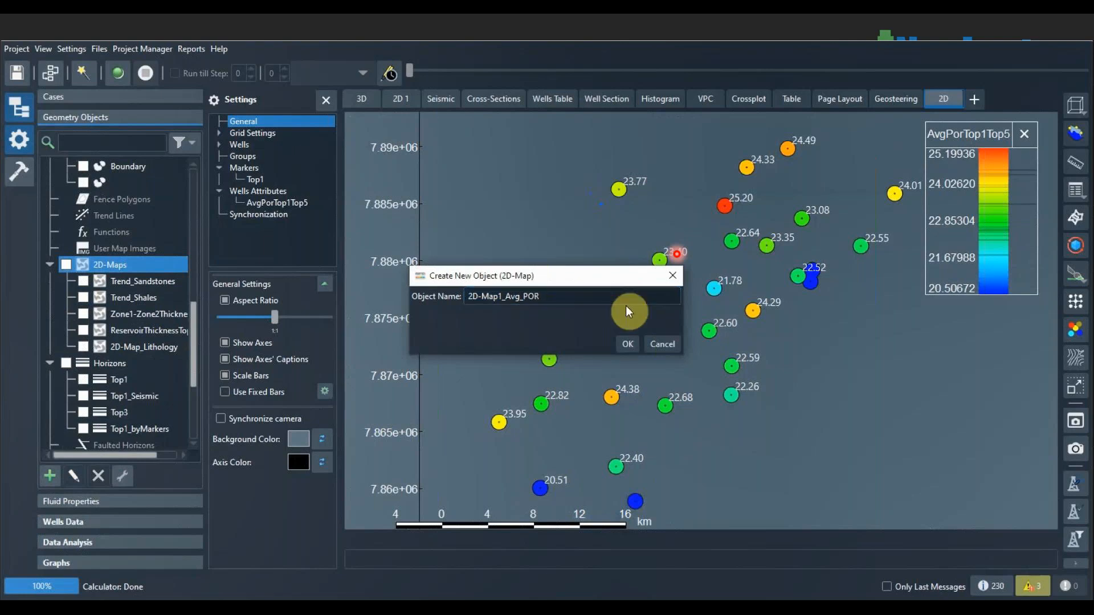
click(628, 342)
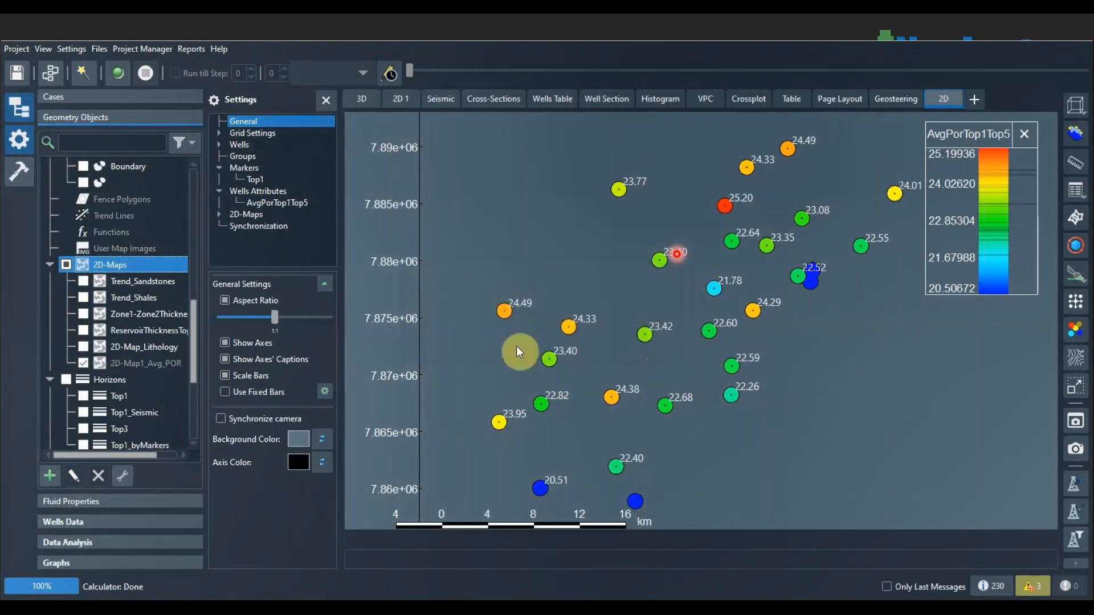
Open Interpolation by Well Attribute for 2D-Map1_Avg_POR and choose AvgPorTop1Top5 as the source well attribute.
click(159, 368)
click(34, 180)
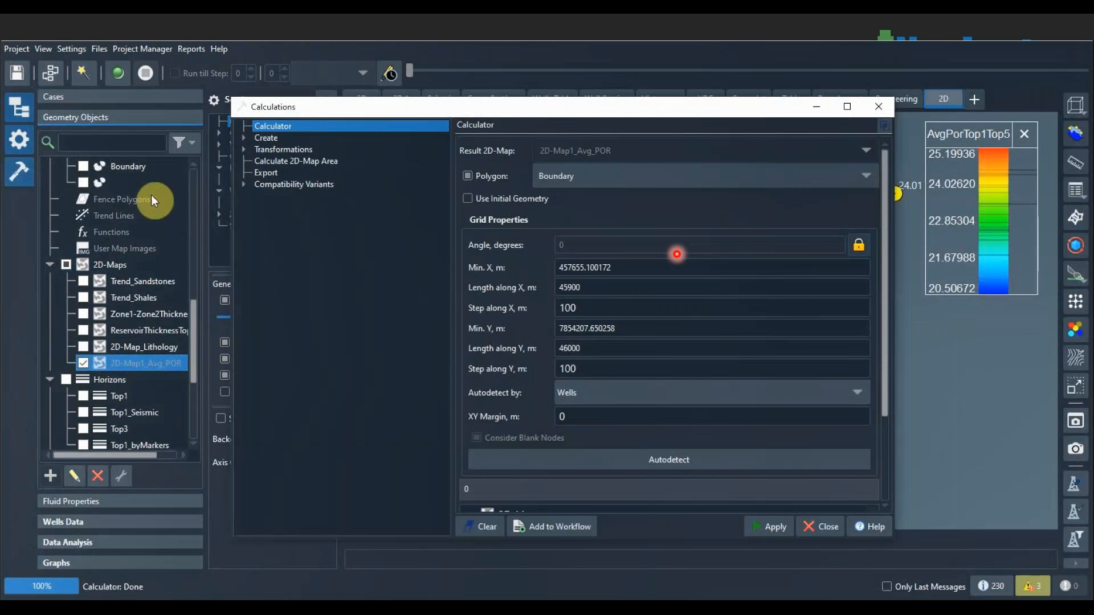
click(249, 139)
click(293, 159)
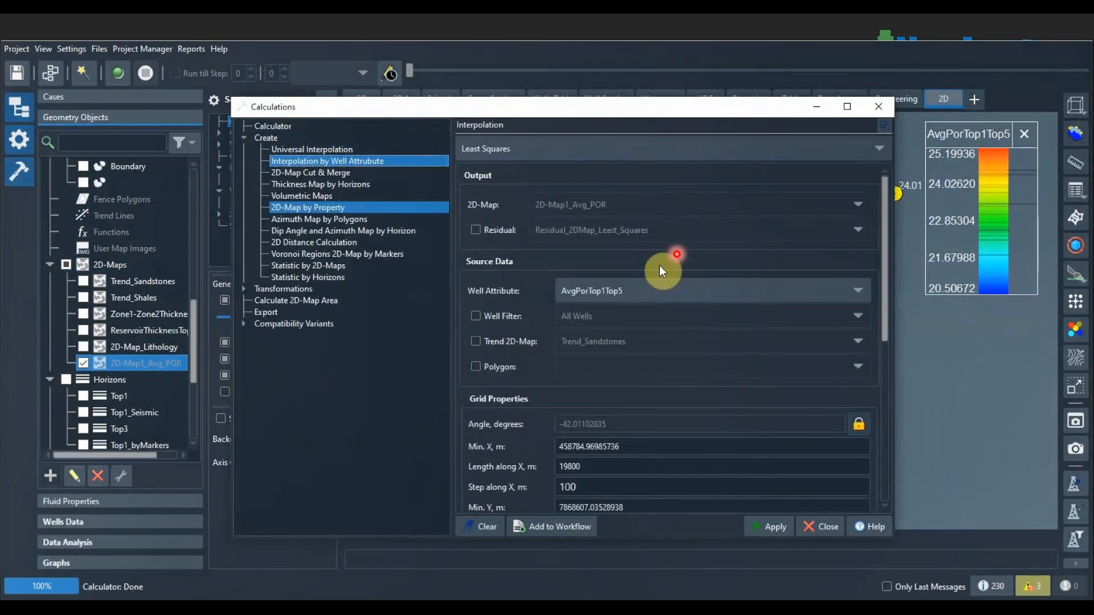
click(797, 298)
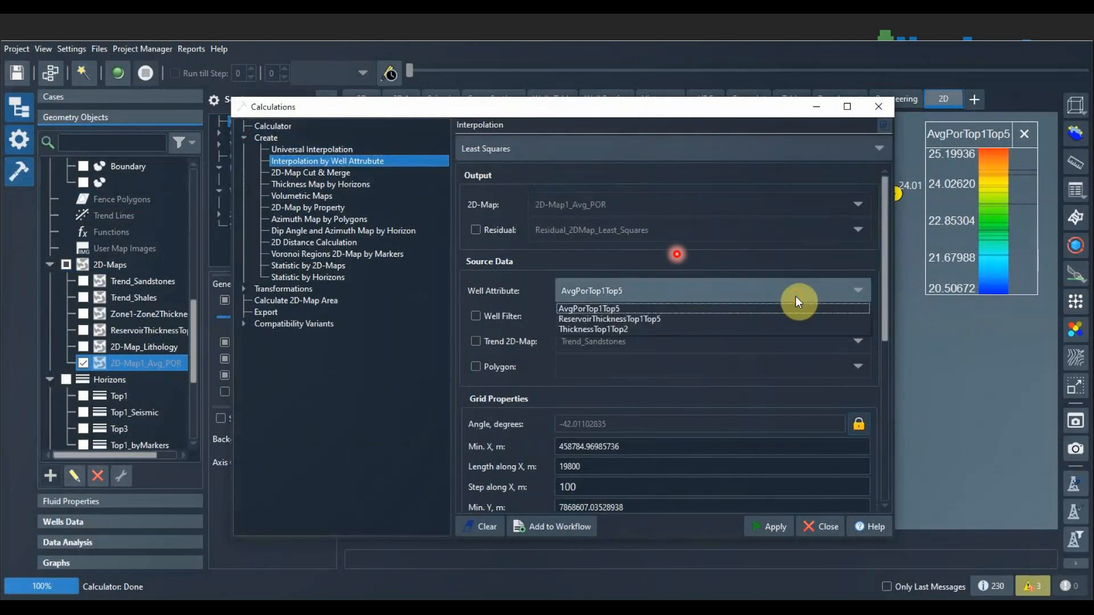
click(613, 310)
Set the grid autodetection source to the Zone1-Zone2Thickness 2D-map, run the Least Squares interpolation, and close the calculation.
drag(887, 302, 863, 445)
click(632, 326)
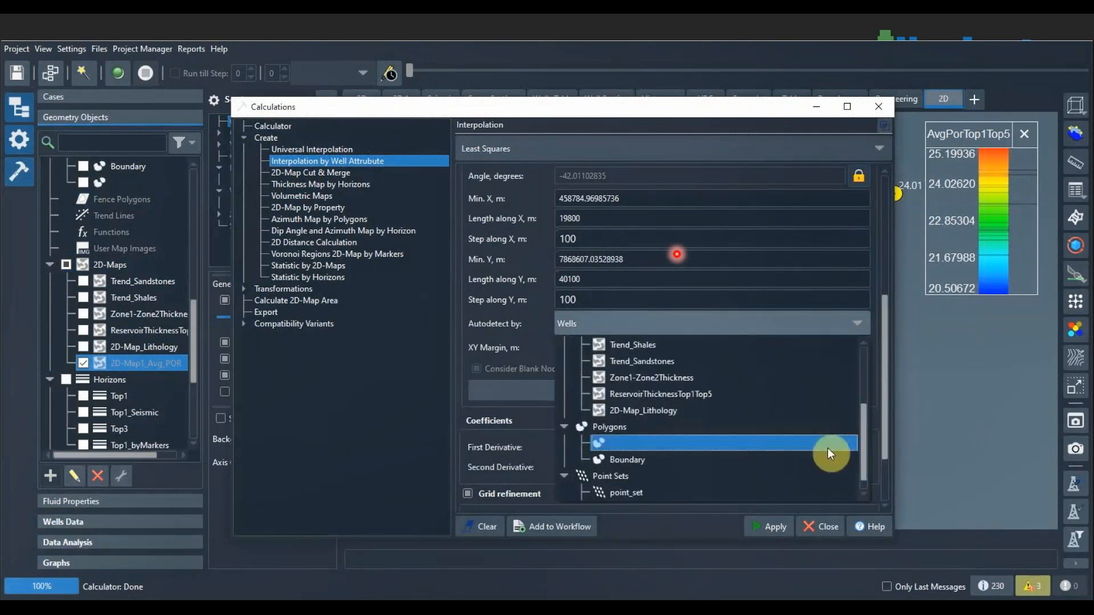
click(658, 378)
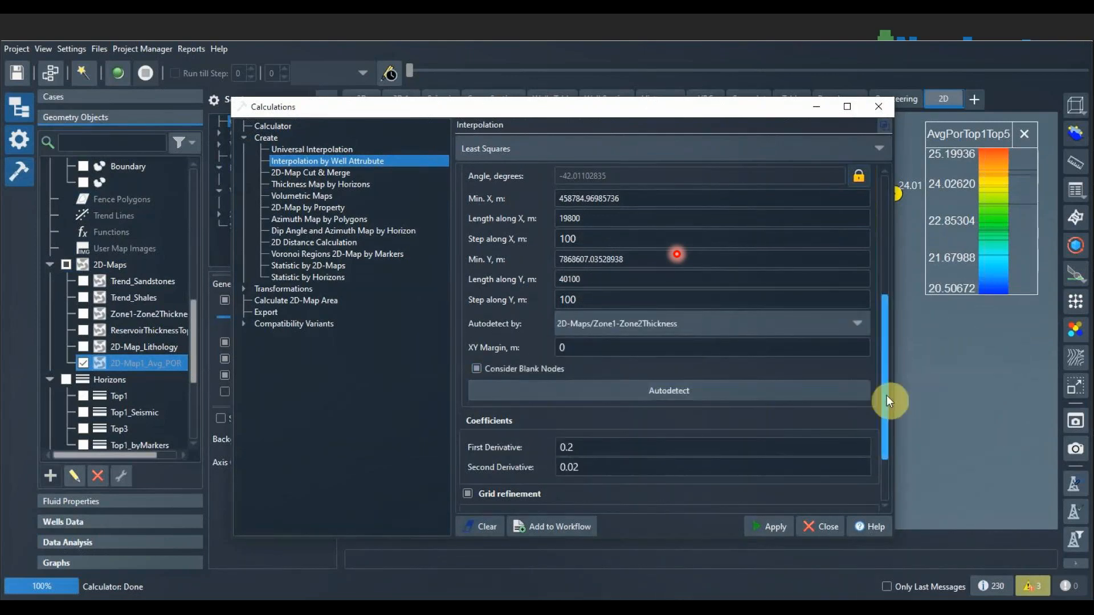
drag(886, 397, 887, 439)
drag(750, 115, 266, 103)
click(282, 514)
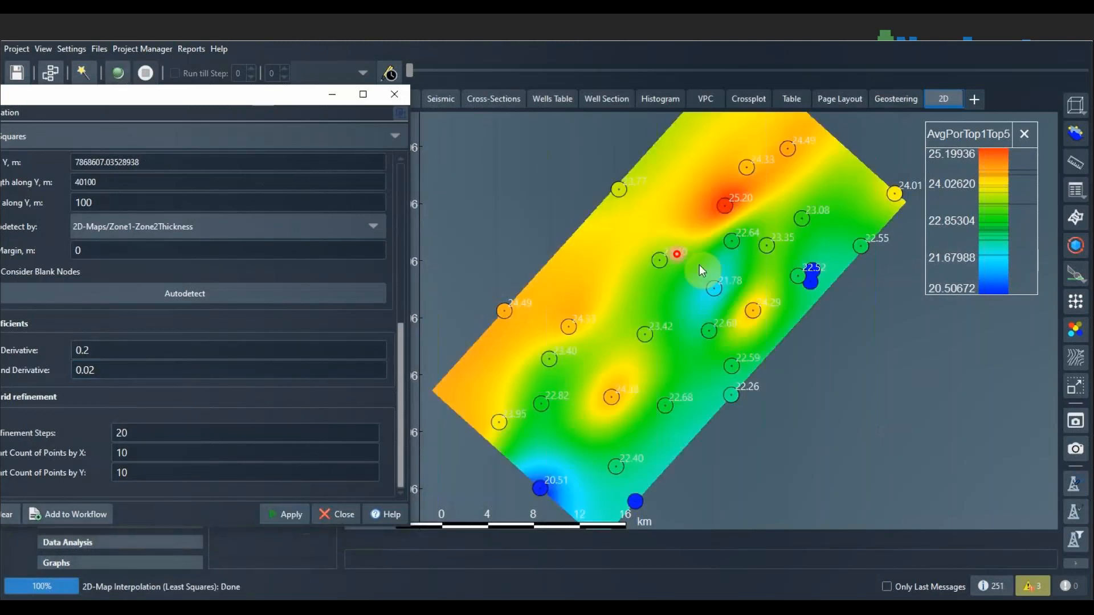
click(394, 94)
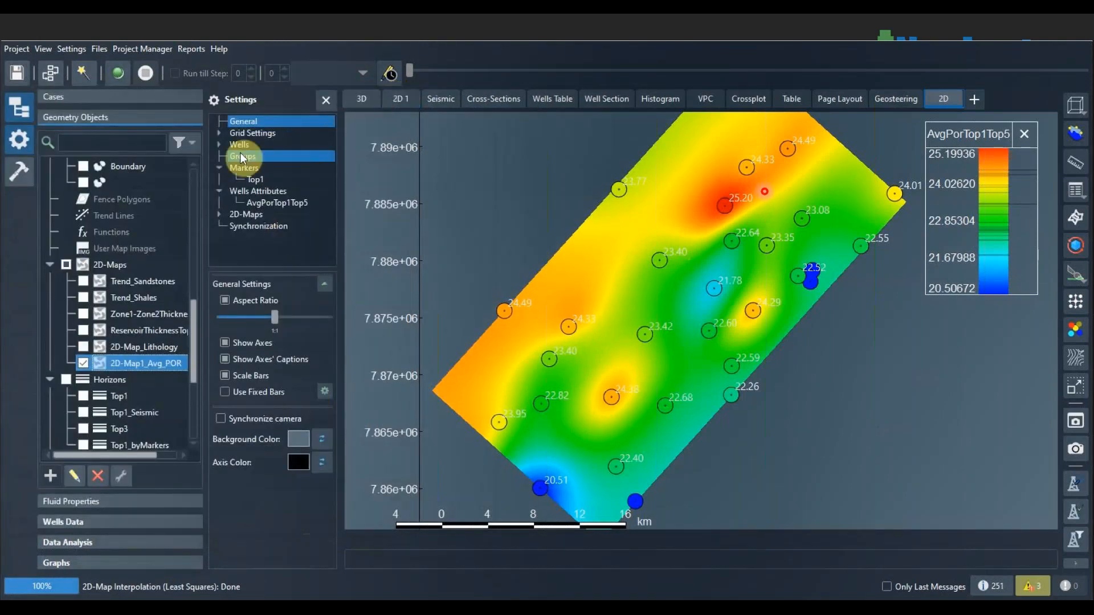
Enable contour lines on 2D-Map1_Avg_POR, try a step of 0.5, and set the contour step to 0.05.
click(285, 203)
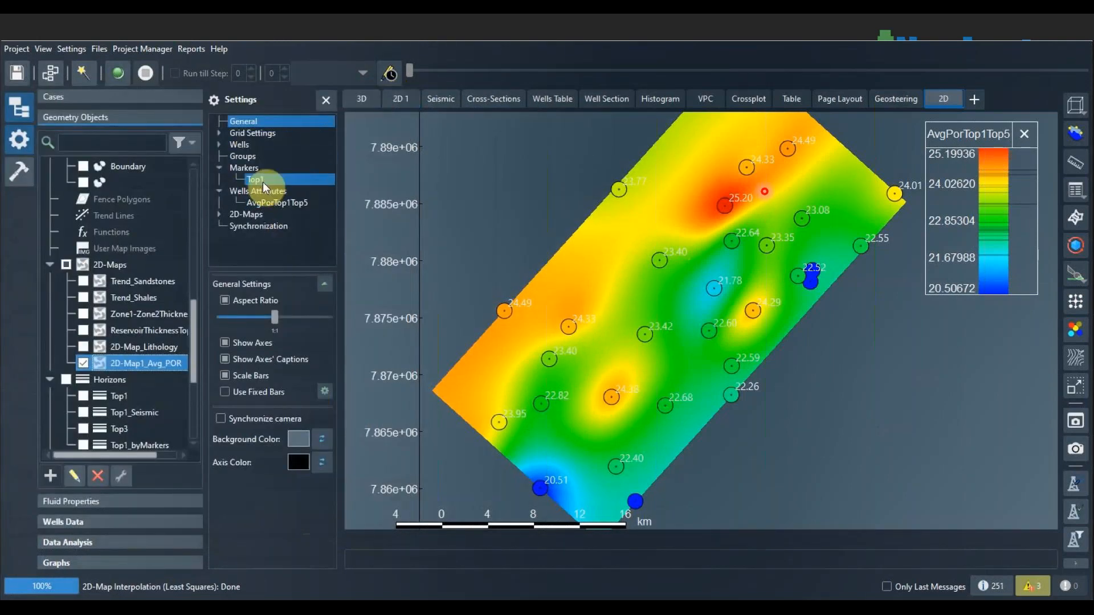
click(220, 213)
click(265, 226)
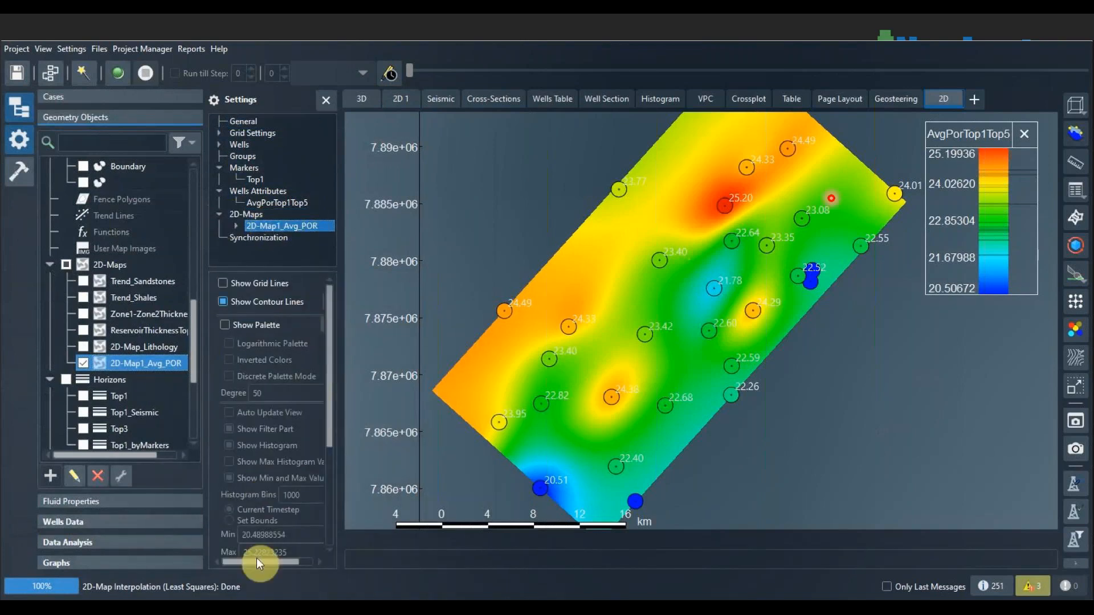
drag(256, 561, 274, 561)
click(313, 302)
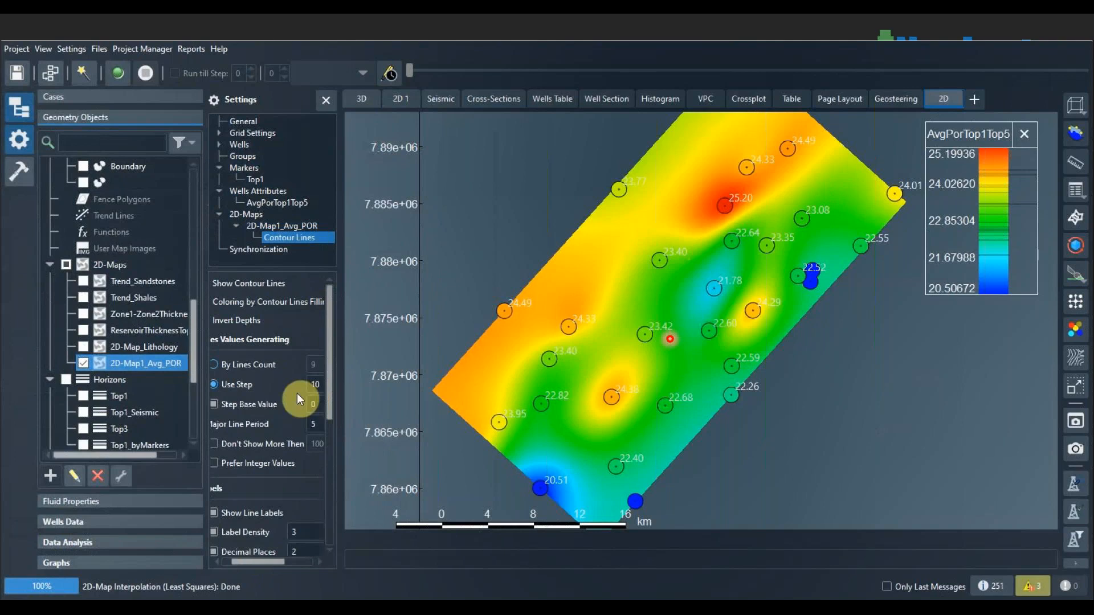
drag(322, 386, 299, 380)
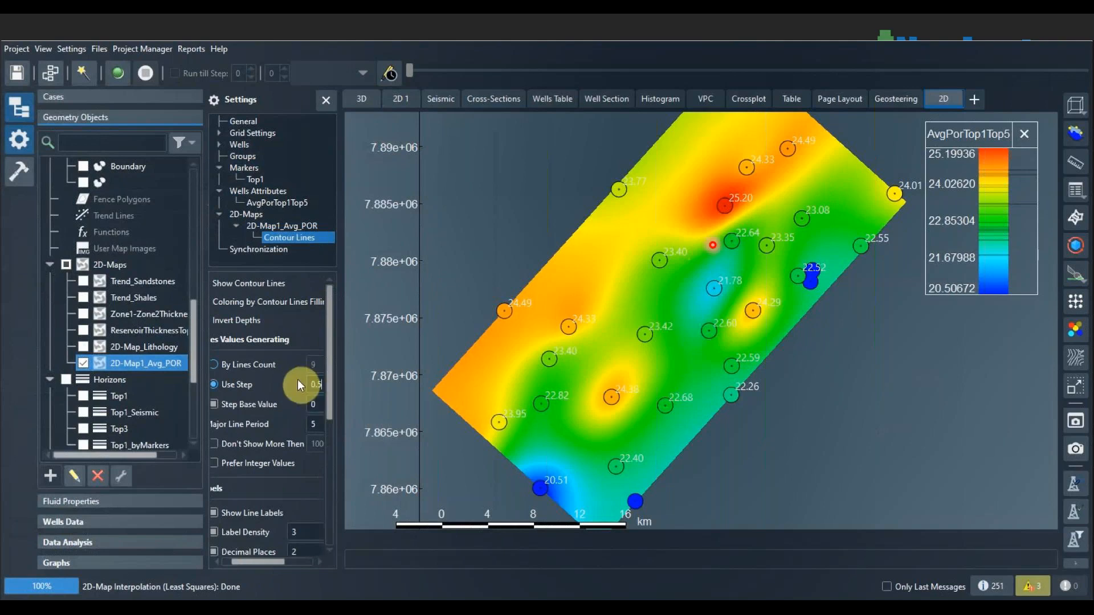
key(Return)
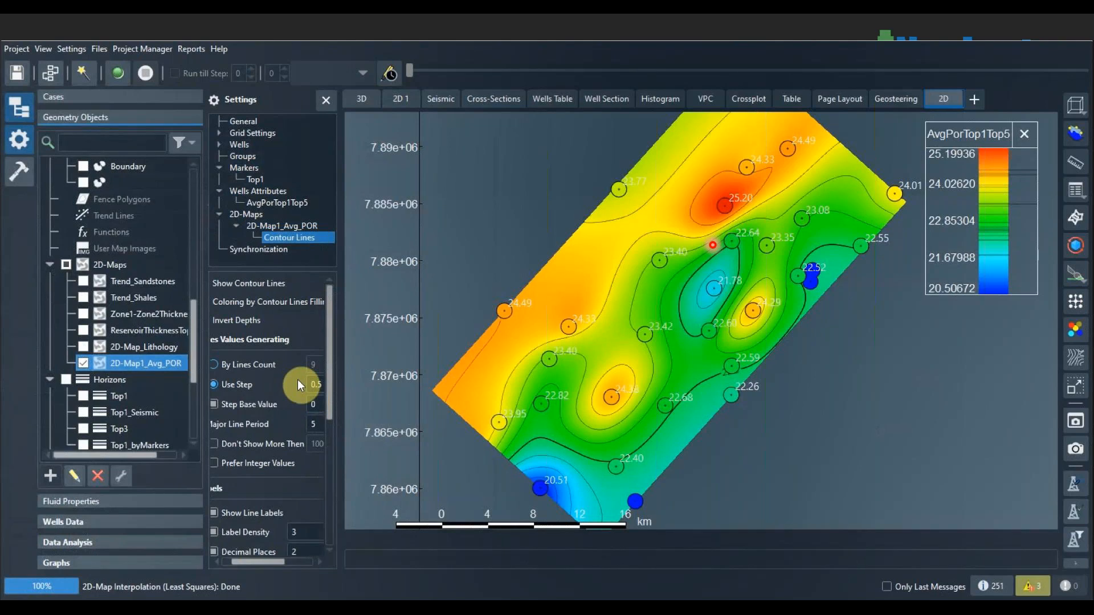
key(BackSpace)
key(Return)
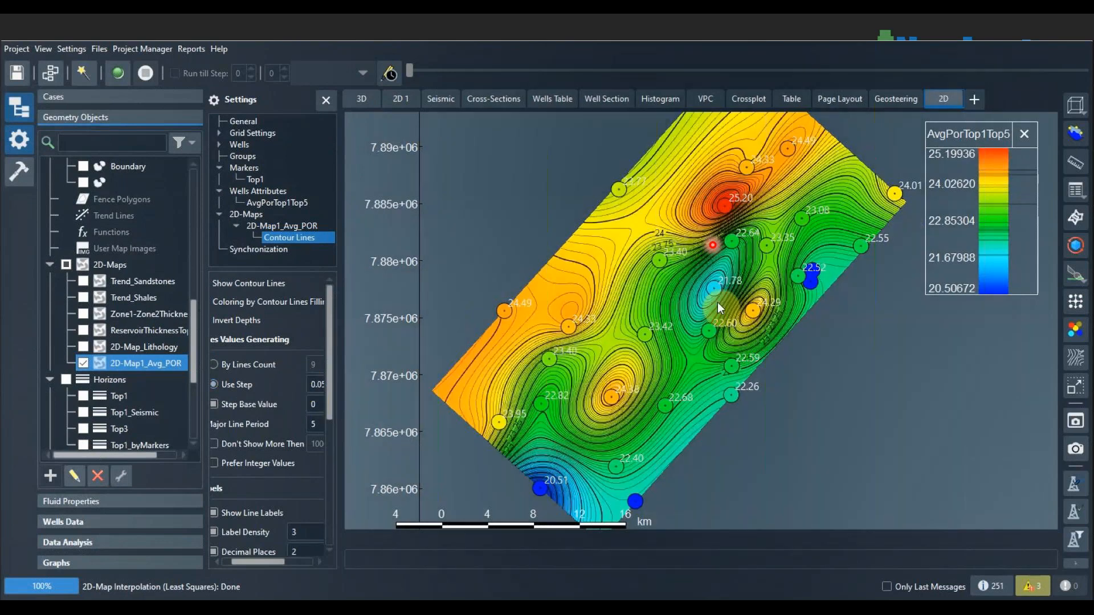
Examine the contour lines and the interpolated porosity around the wells on 2D-Map1_Avg_POR.
scroll(717, 302, up, 2)
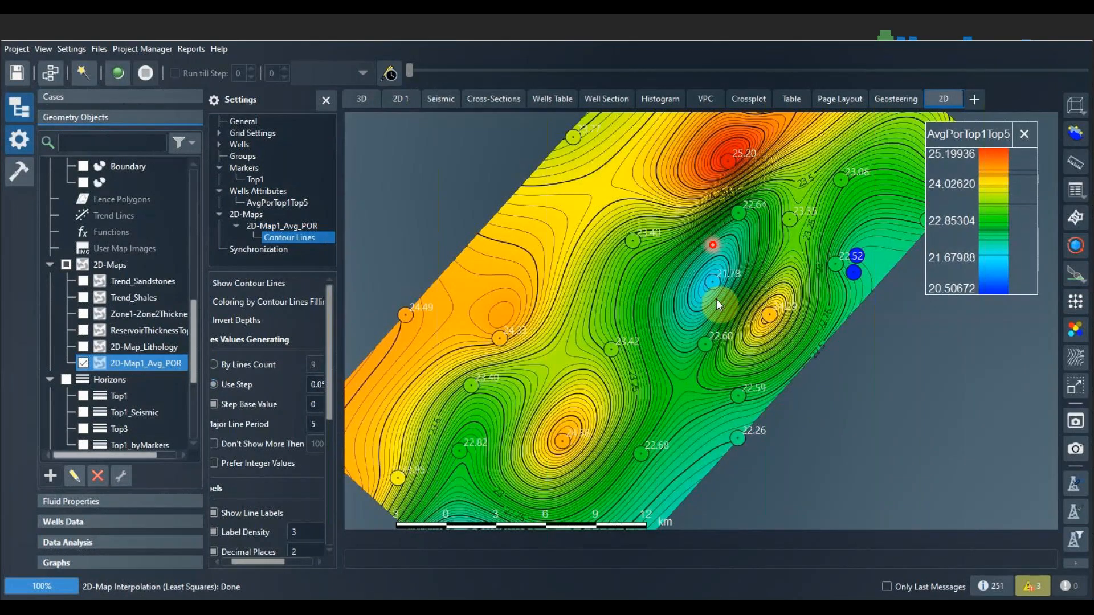
scroll(716, 302, up, 2)
drag(568, 389, 625, 371)
drag(522, 473, 515, 401)
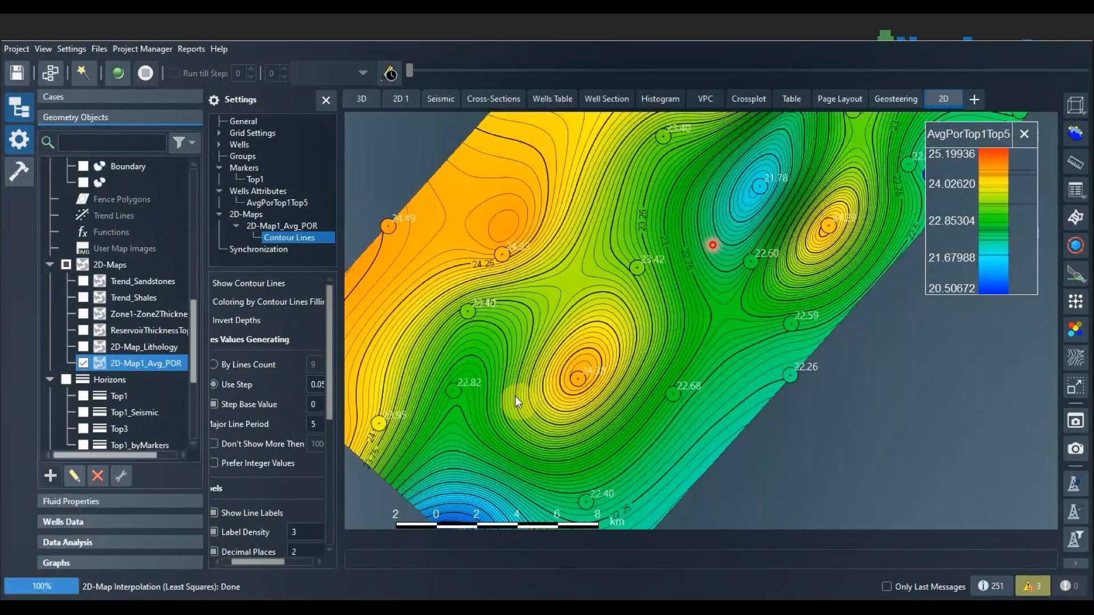
scroll(667, 317, down, 2)
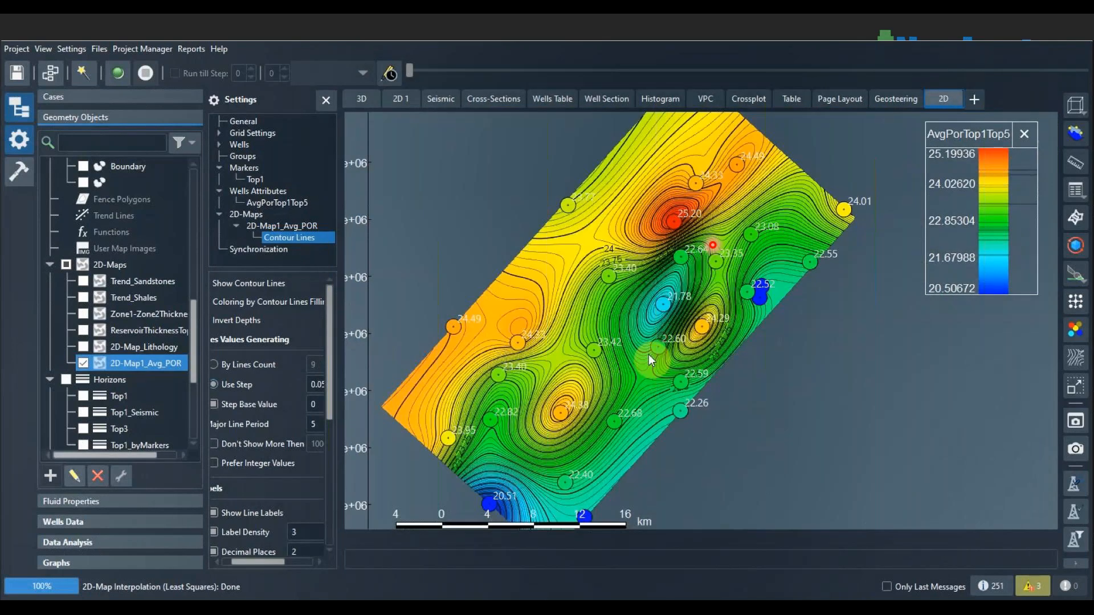
drag(673, 304, 715, 305)
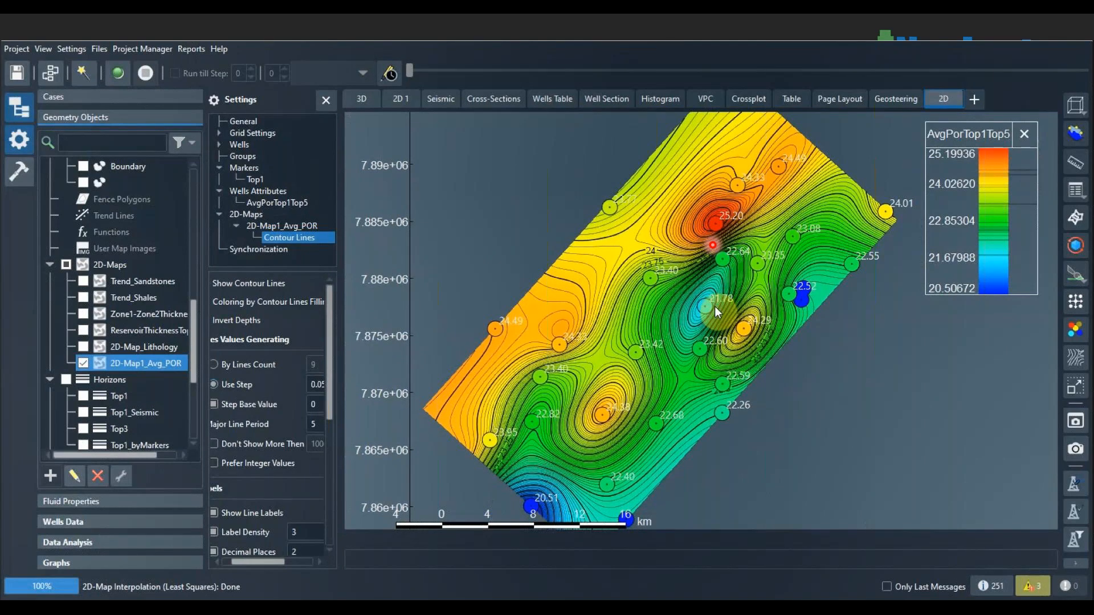
Open the second 2D view with the Trend_Sandstones map and show the well templates on it.
click(399, 99)
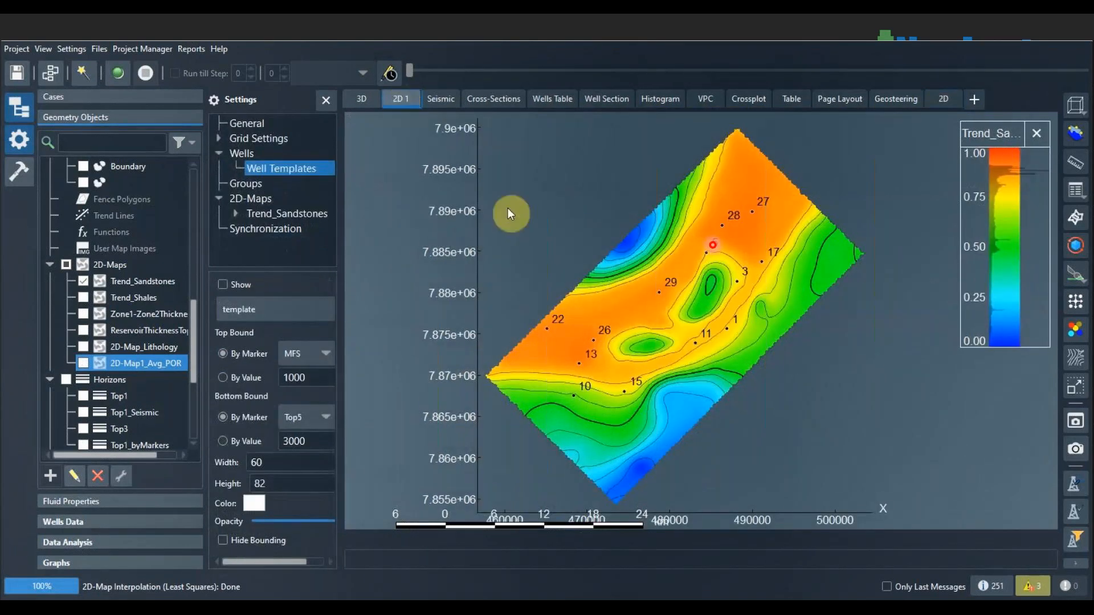
mouse_move(509, 211)
mouse_down()
mouse_move(466, 187)
mouse_move(535, 214)
mouse_move(516, 194)
mouse_up()
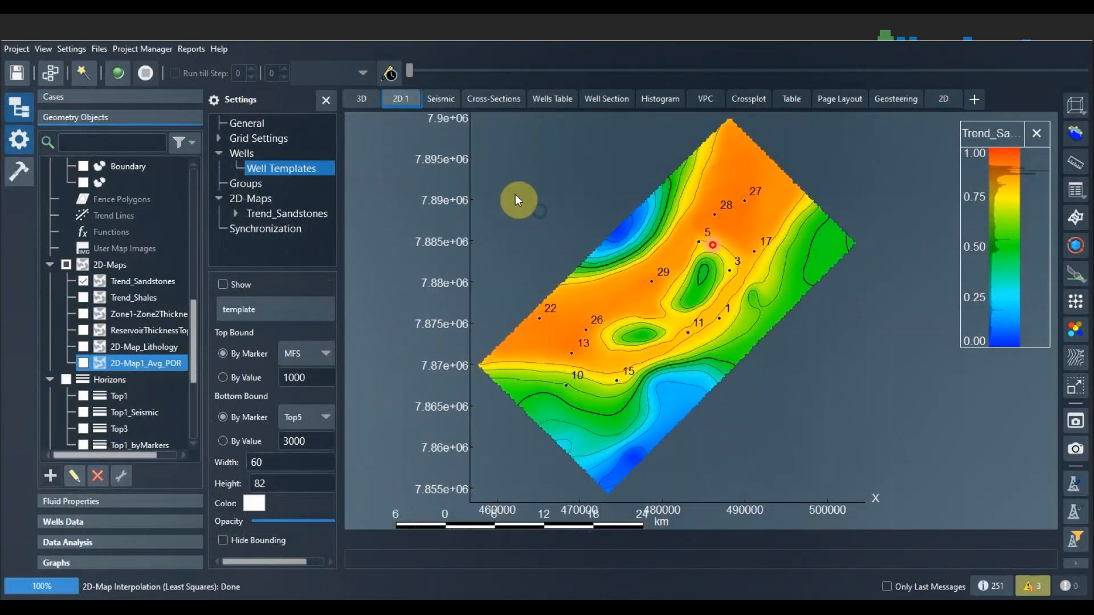
scroll(198, 309, up, 1)
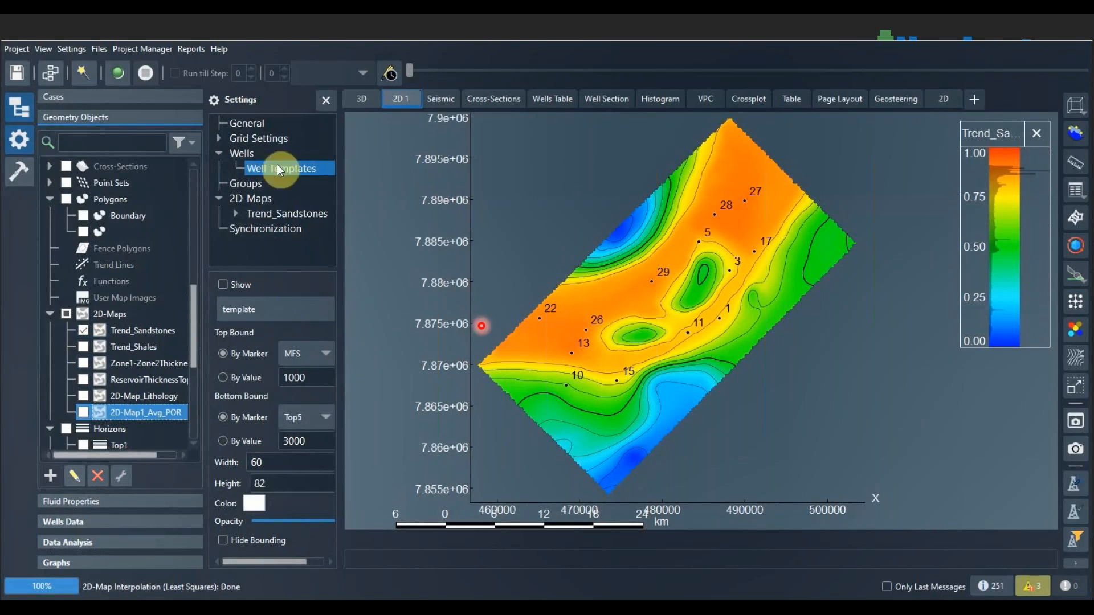
click(246, 286)
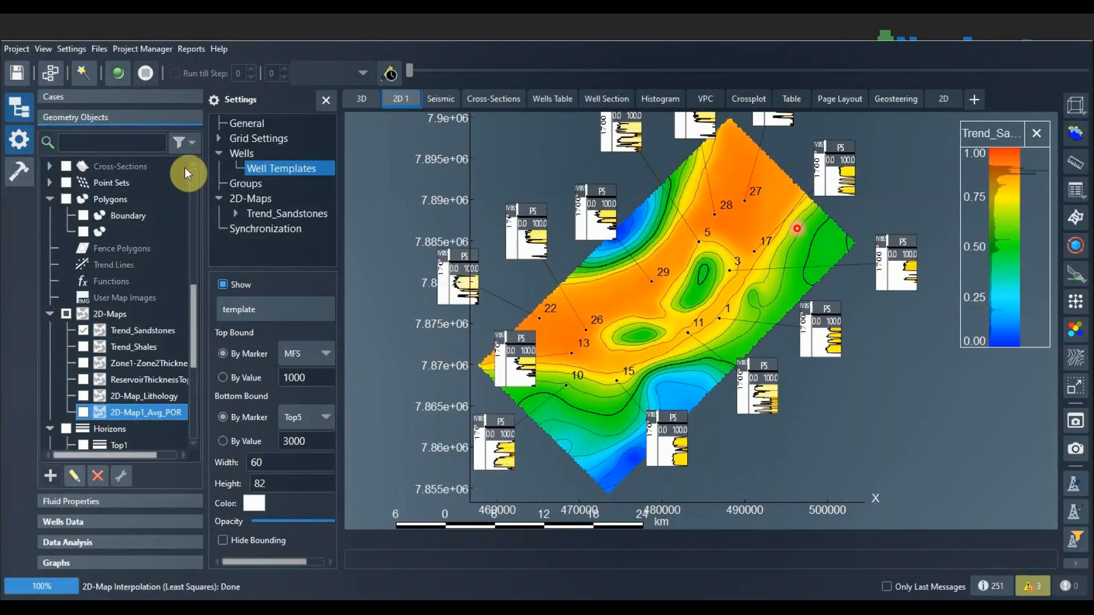
Turn off the WellFilterChannel filter to view the templates of all wells, and turn the filter back on.
scroll(185, 167, up, 5)
scroll(191, 228, up, 3)
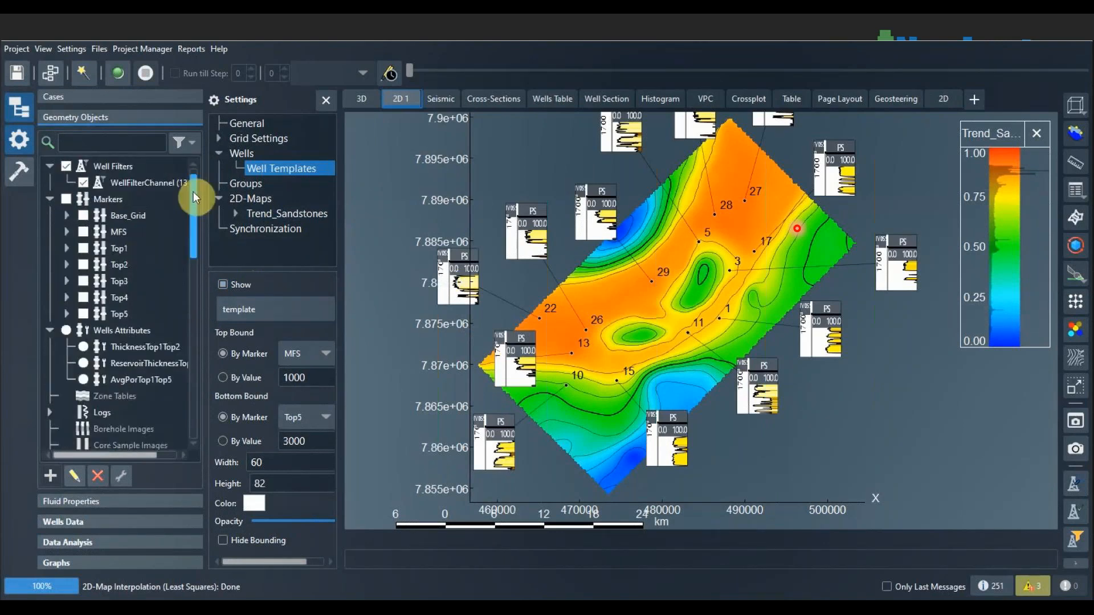
click(108, 199)
click(82, 199)
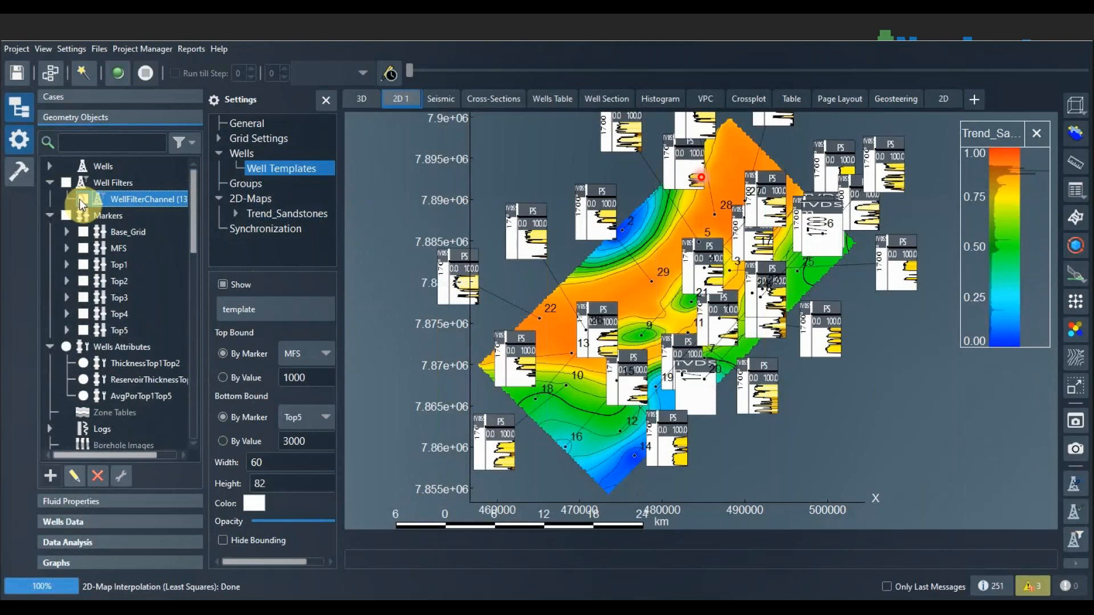
click(82, 199)
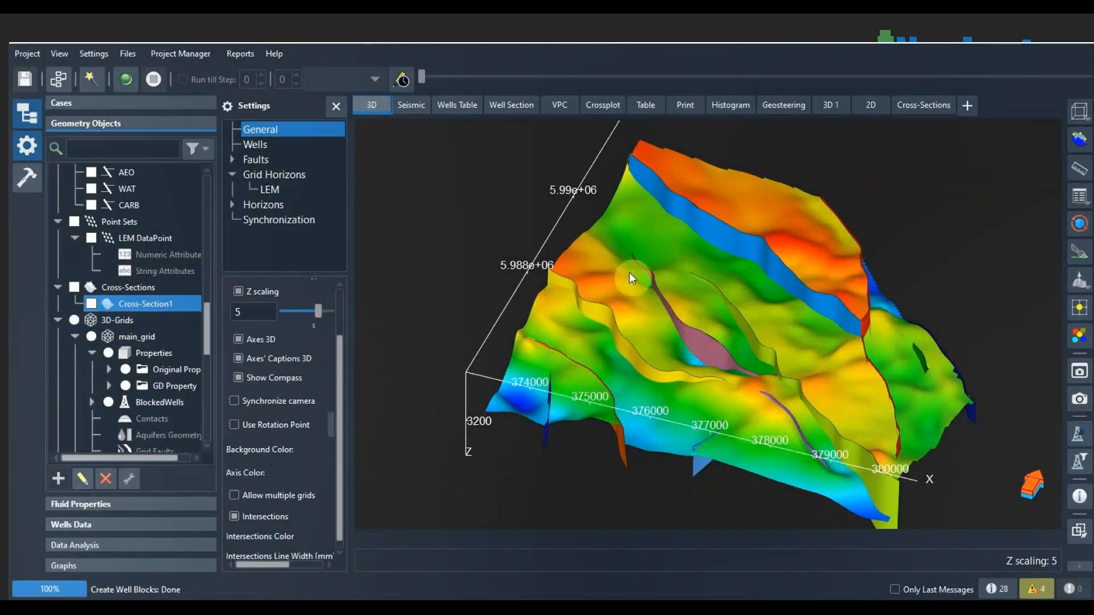
Inspect the faulted 3D model, review the Create Grid calculations from simple grid to horizons and faults, and minimise the calculations window.
drag(629, 272, 703, 322)
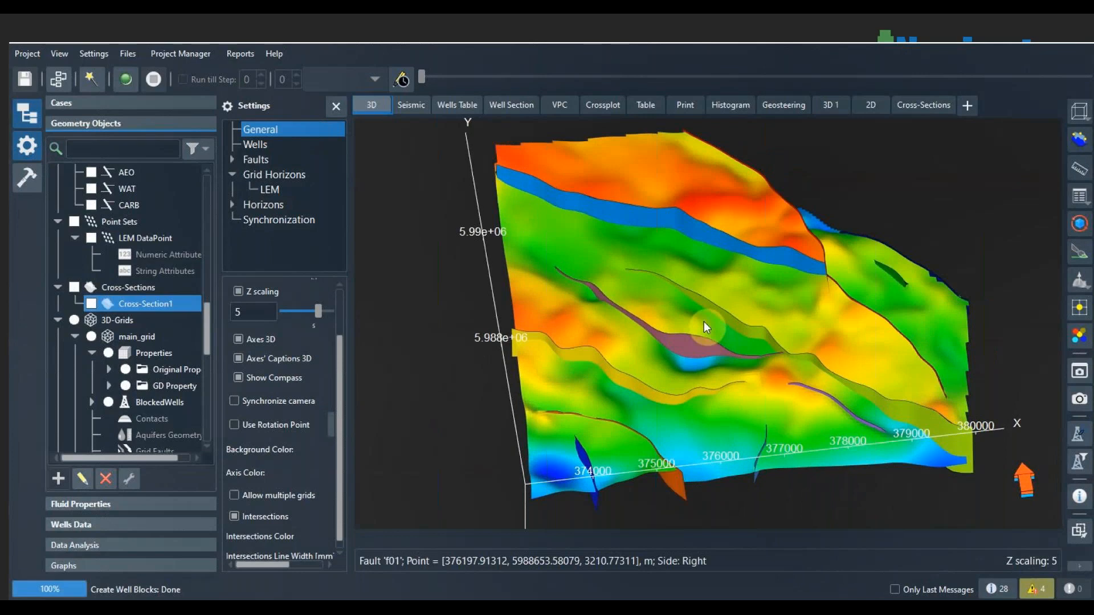
drag(207, 320, 207, 326)
drag(656, 310, 647, 306)
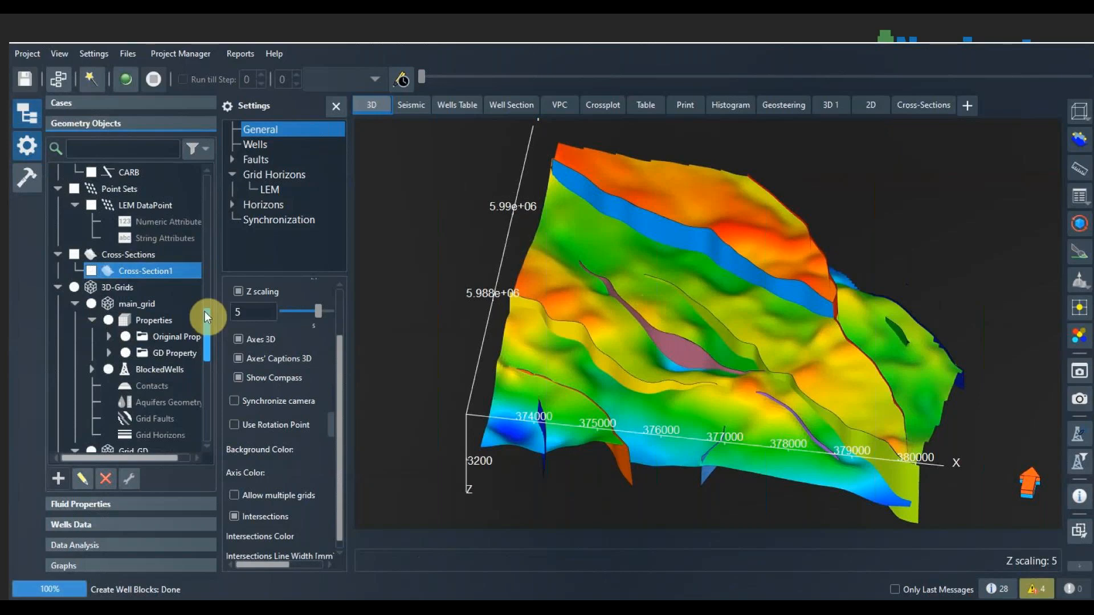
click(118, 287)
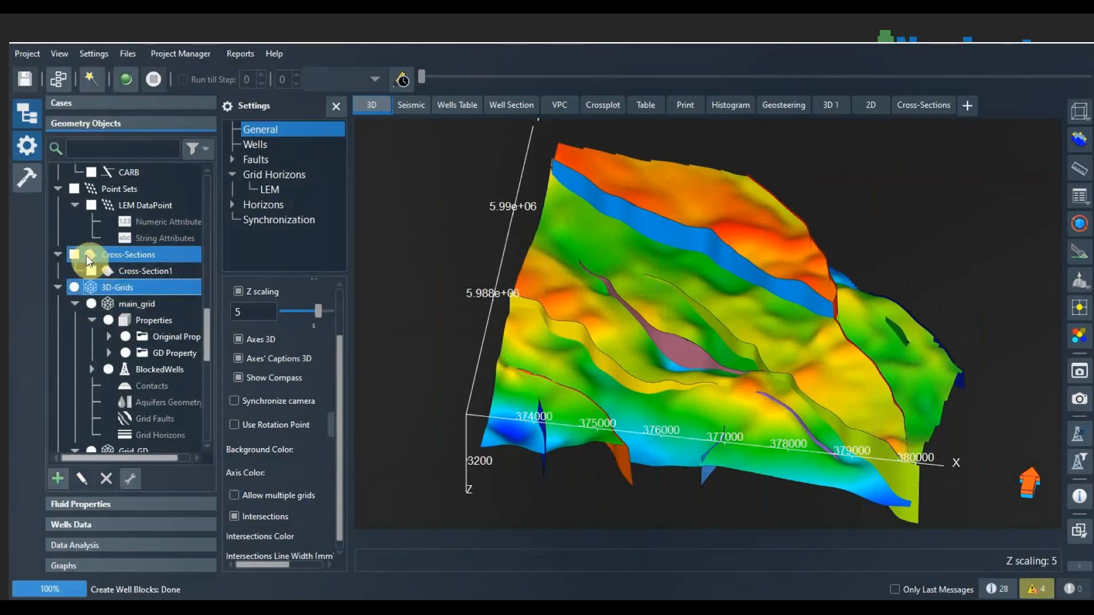
click(29, 179)
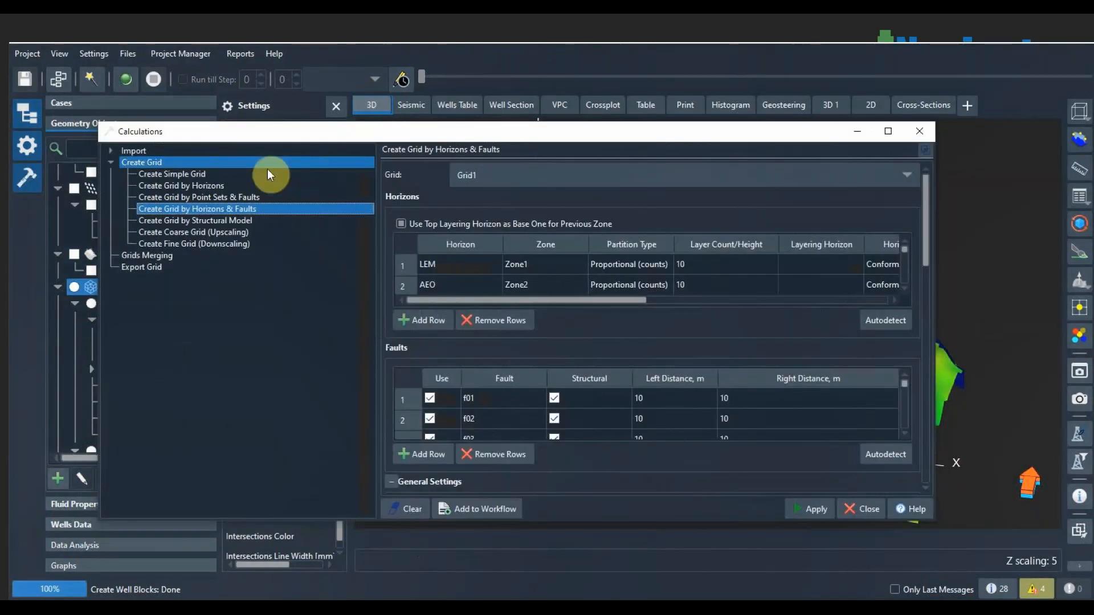
click(203, 175)
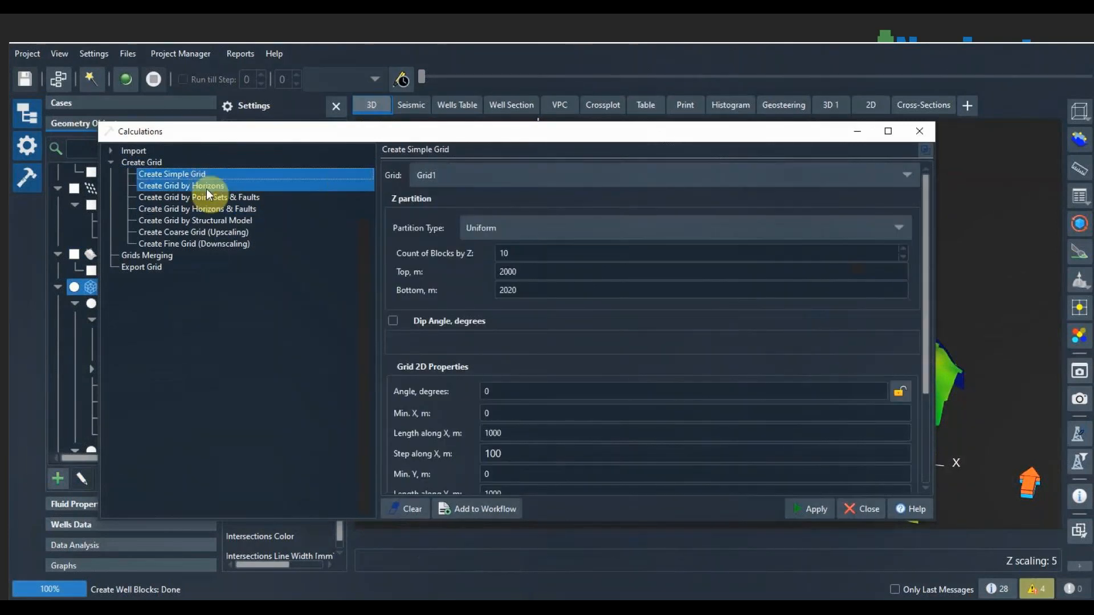
click(206, 188)
click(211, 198)
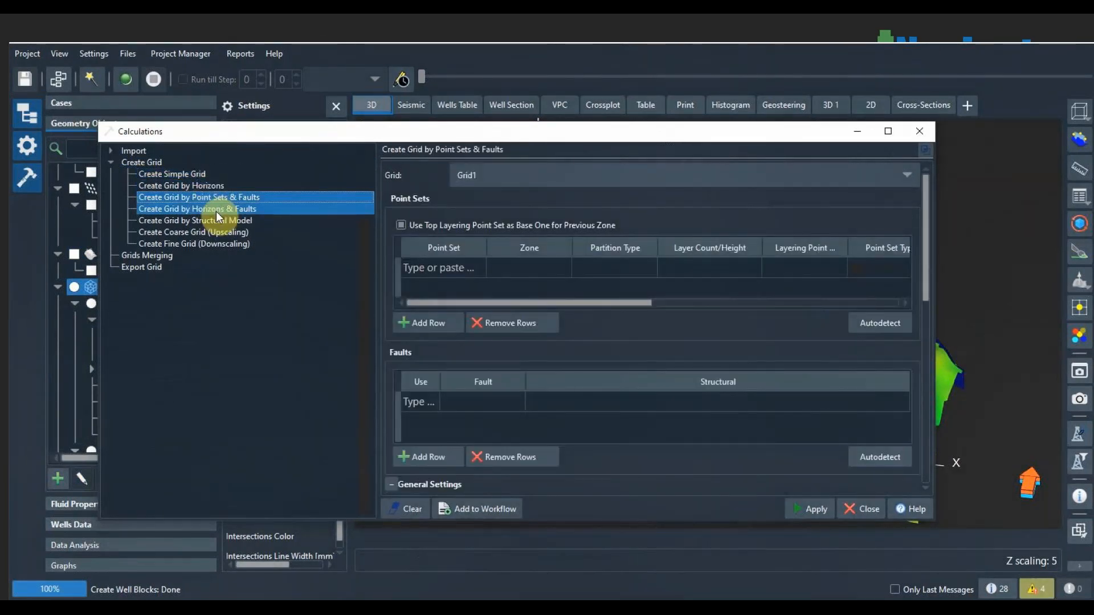
click(216, 211)
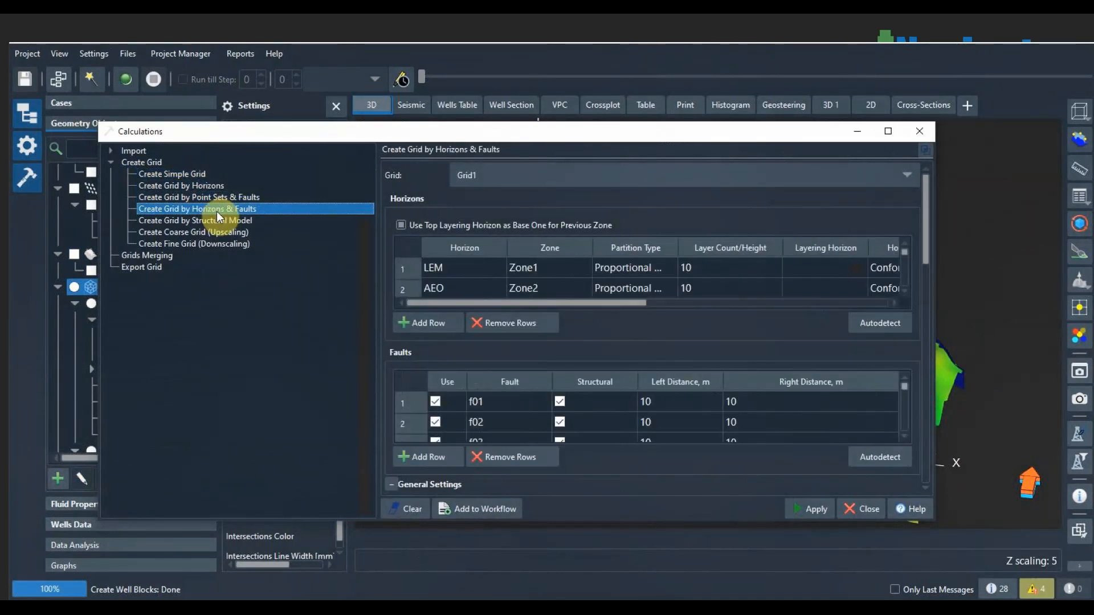
click(858, 133)
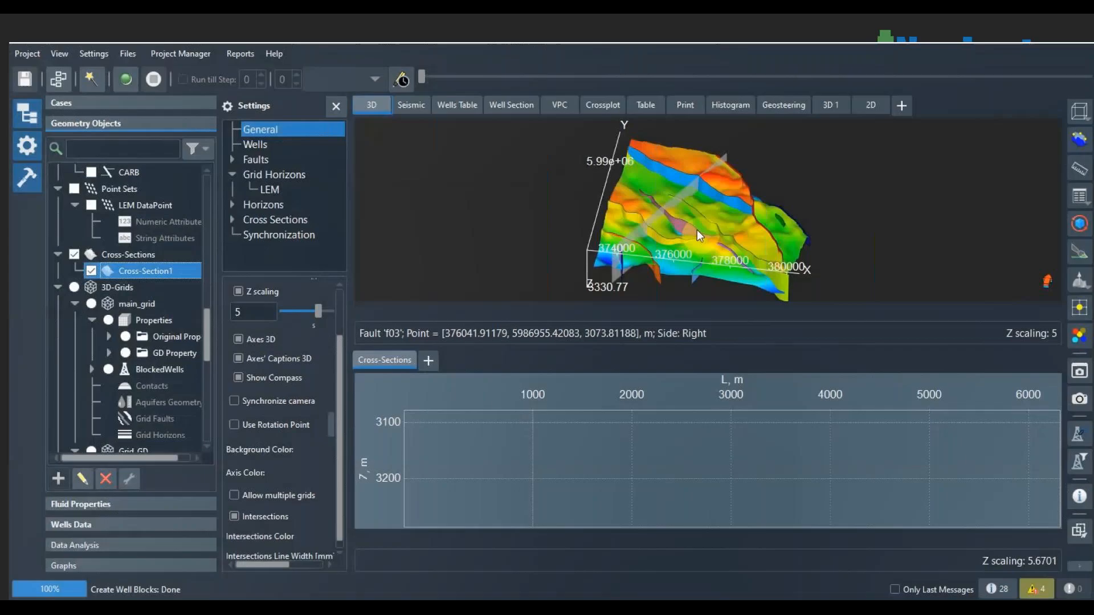
Show the LEM, AEO, WAT and CARB horizons in the Cross-Sections view.
drag(696, 231, 677, 223)
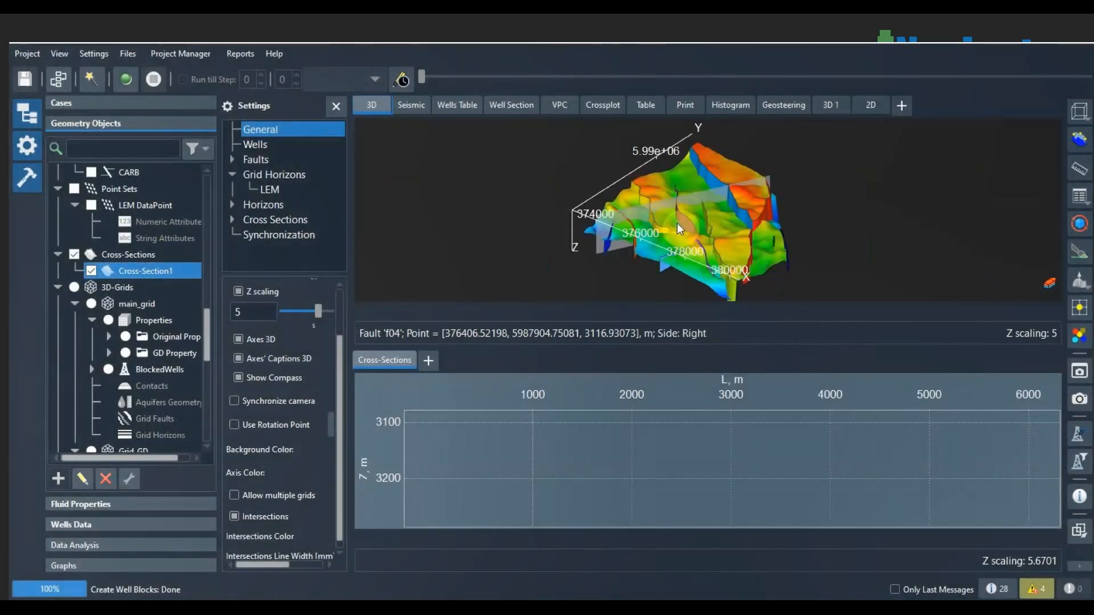
click(589, 404)
scroll(605, 433, down, 2)
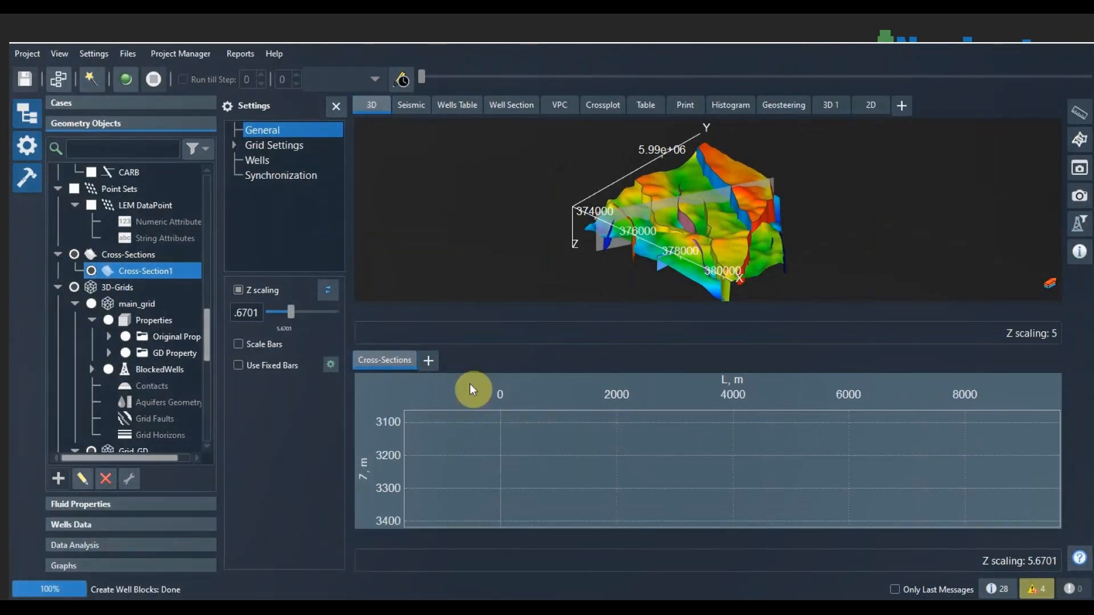
drag(205, 329, 204, 308)
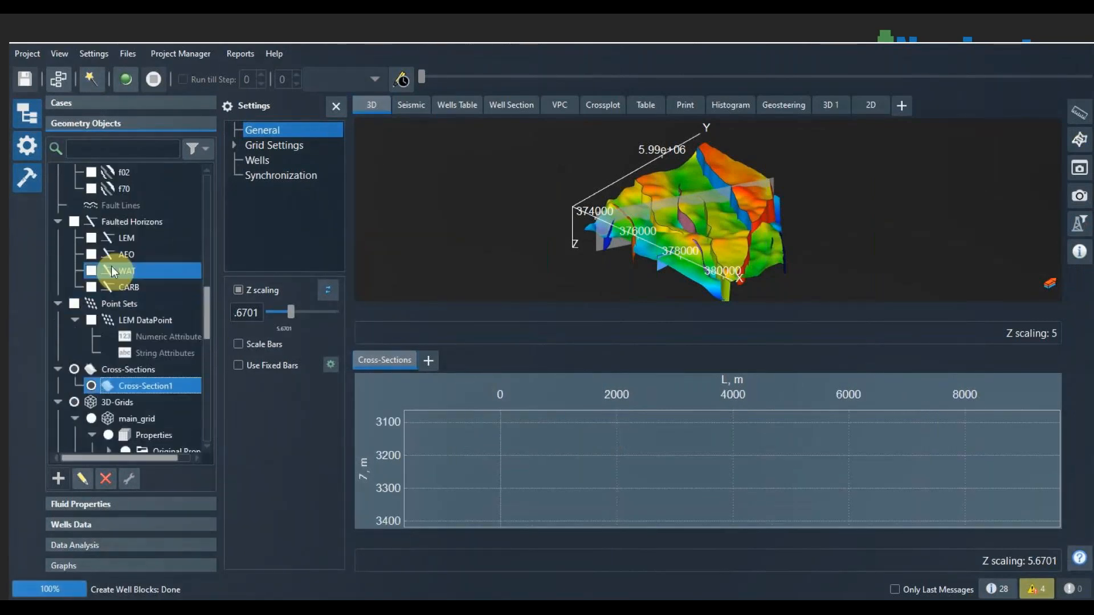
scroll(123, 251, up, 9)
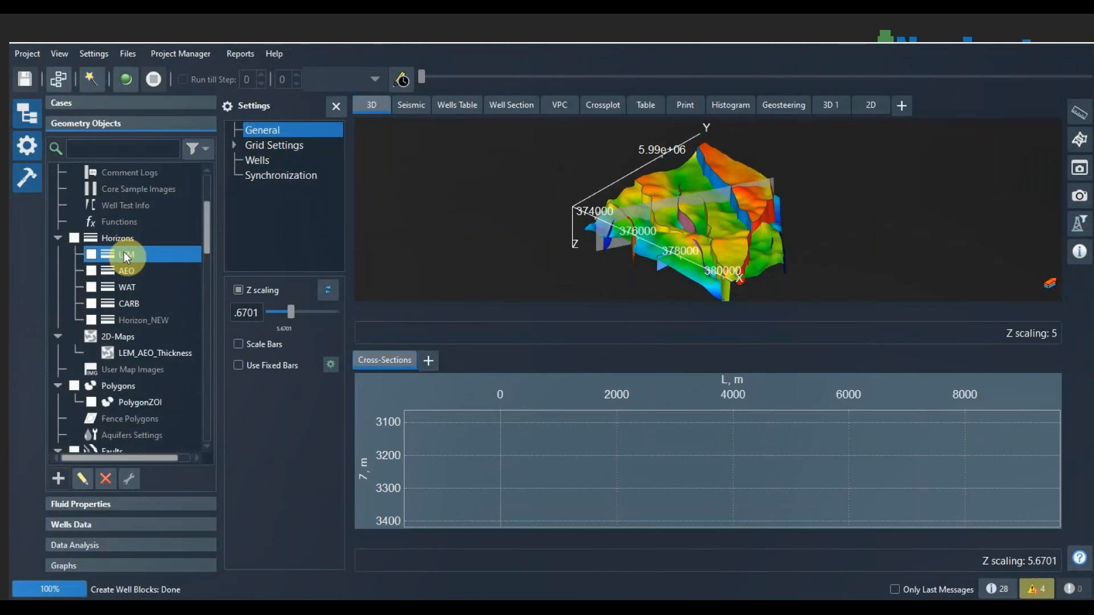
click(91, 255)
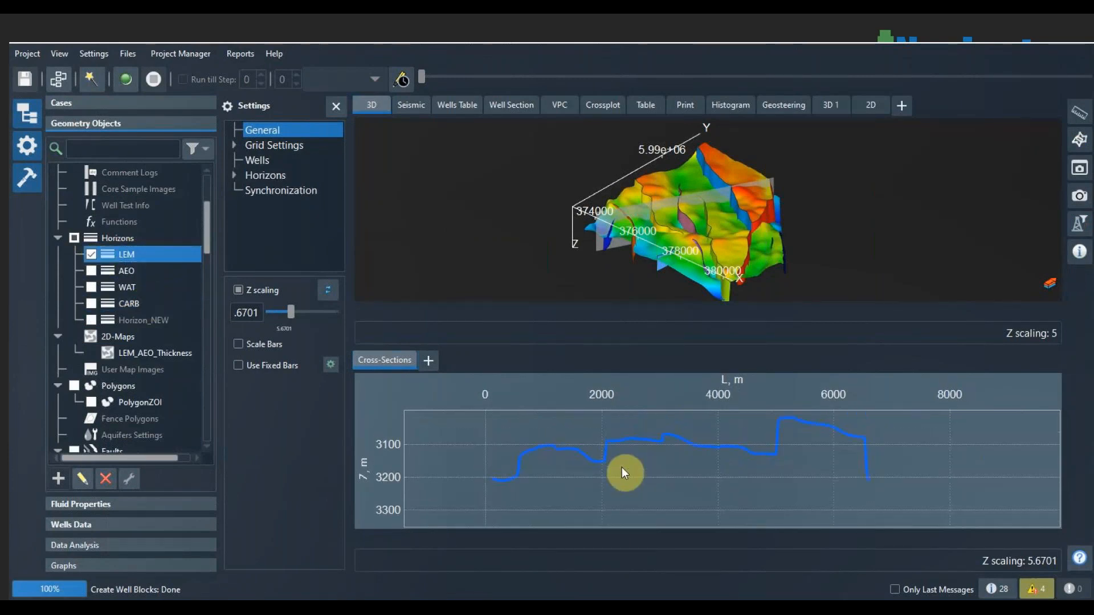
click(90, 270)
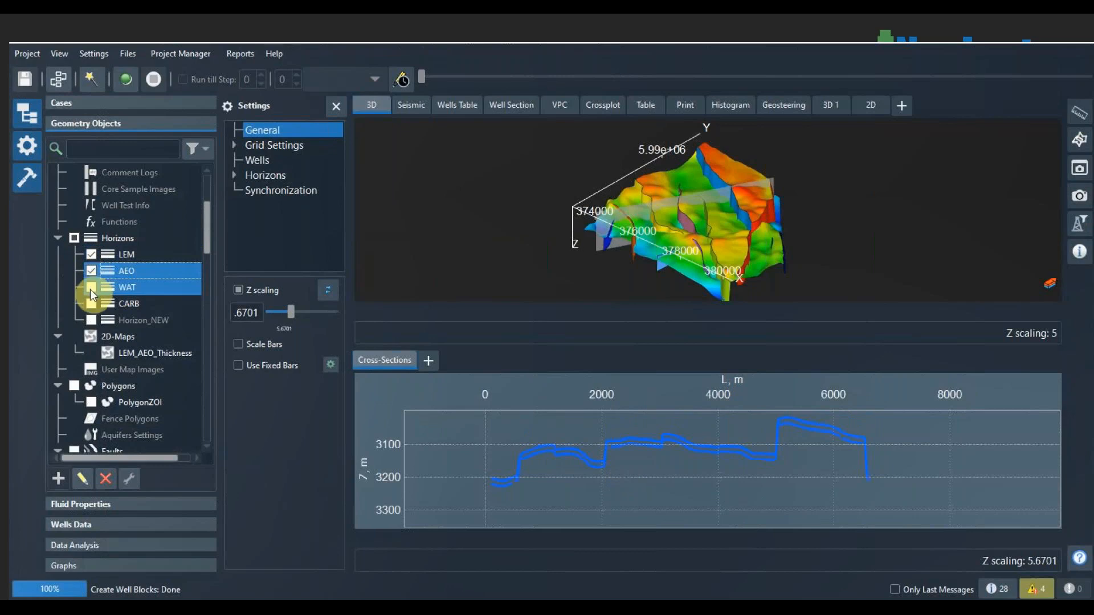
click(90, 289)
click(92, 306)
Show all faults together with the horizons in the Cross-Sections view.
scroll(657, 440, up, 2)
drag(656, 440, 666, 425)
scroll(382, 450, up, 2)
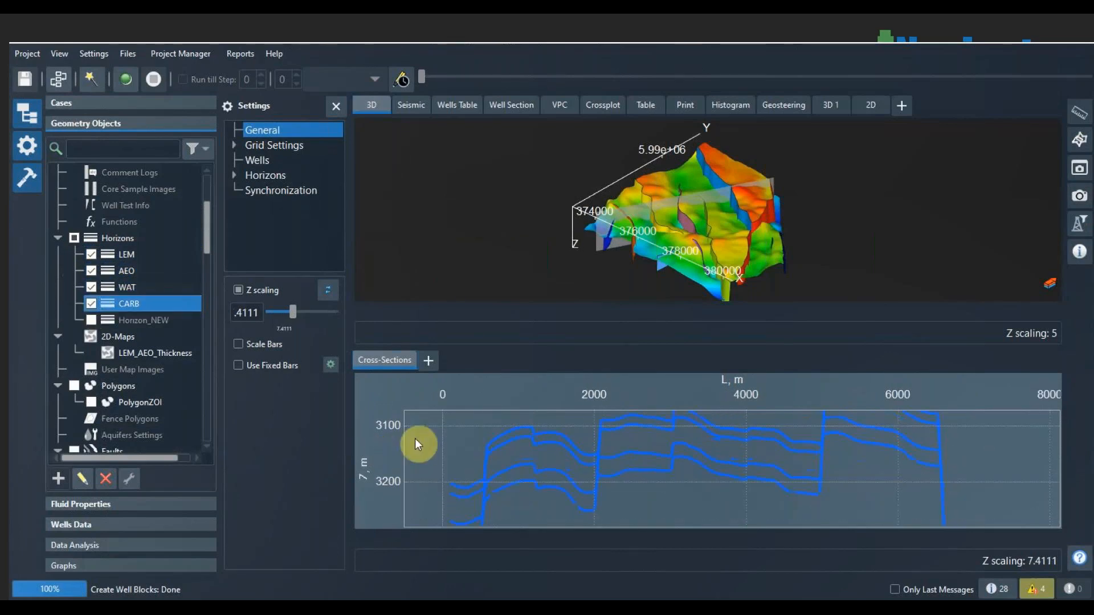
scroll(702, 391, down, 1)
scroll(702, 391, up, 1)
scroll(702, 391, up, 1)
drag(703, 447, 706, 455)
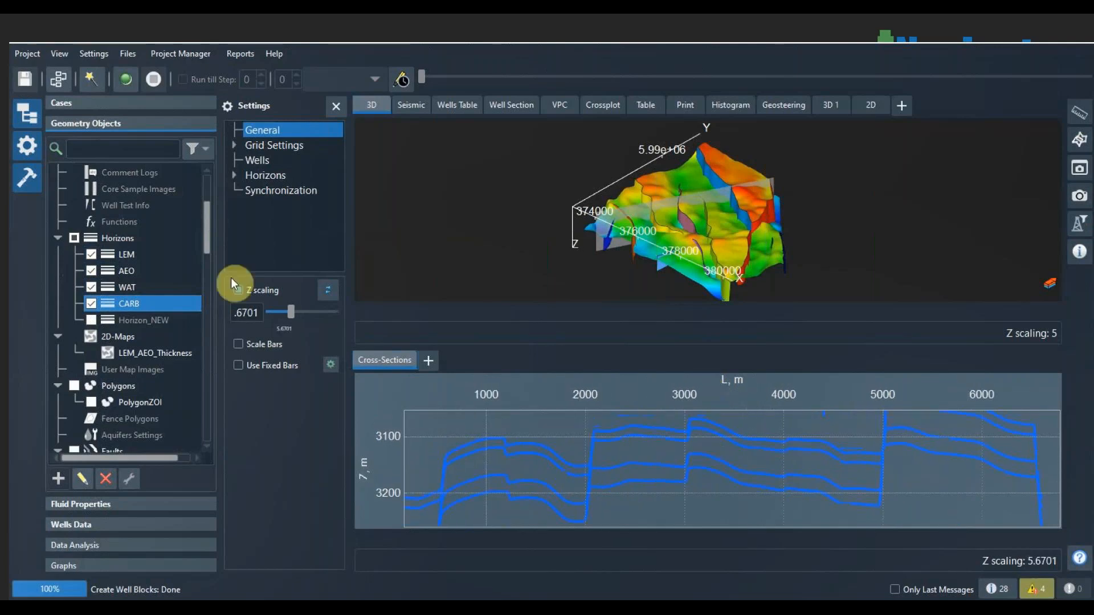
scroll(211, 238, down, 1)
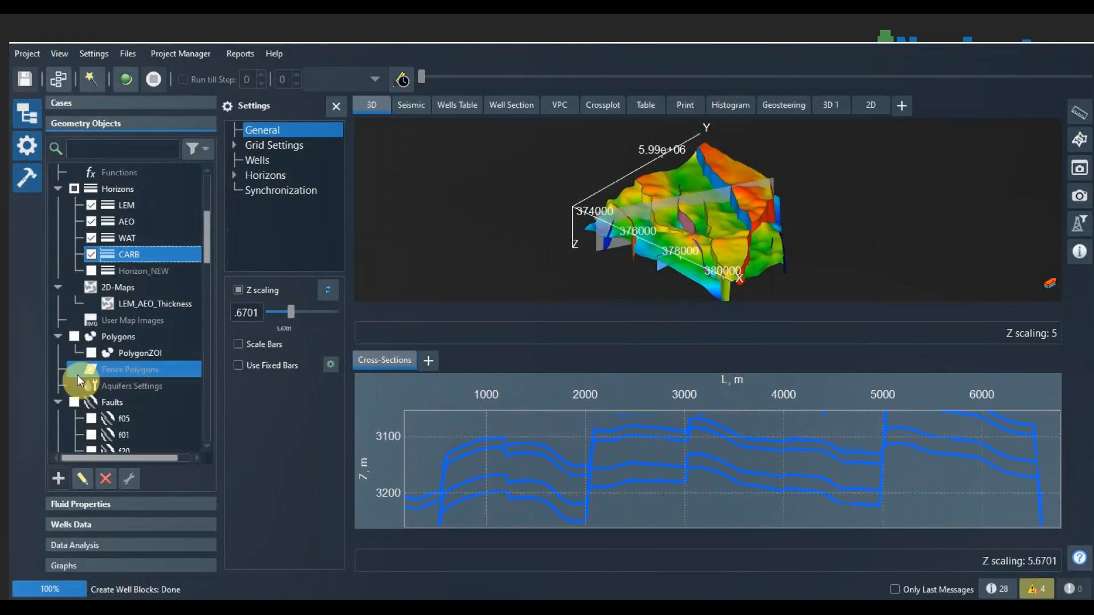
click(74, 402)
scroll(535, 427, up, 1)
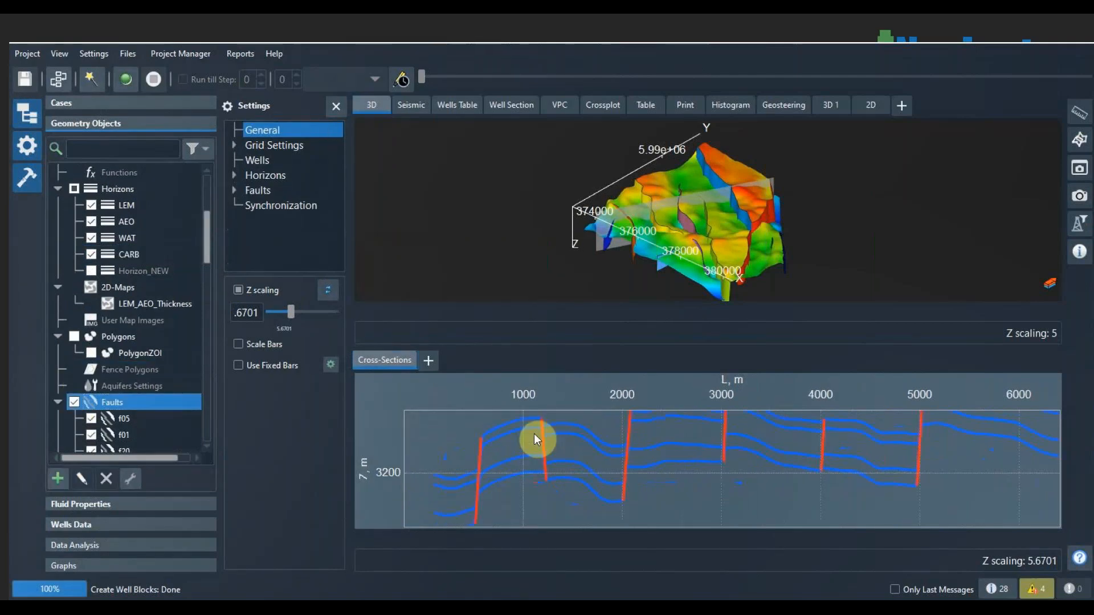
Enlarge the Cross-Sections pane and bring the horizons around the faults between about 1000 and 2500 m into close view.
scroll(547, 434, up, 1)
scroll(559, 434, up, 1)
scroll(580, 453, up, 2)
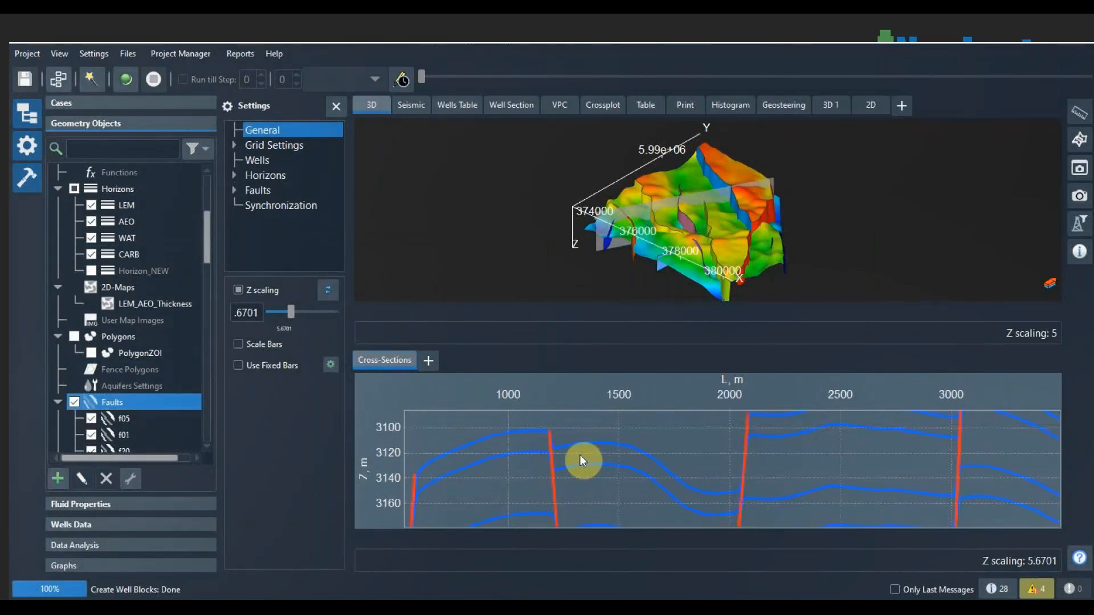
drag(580, 452, 586, 476)
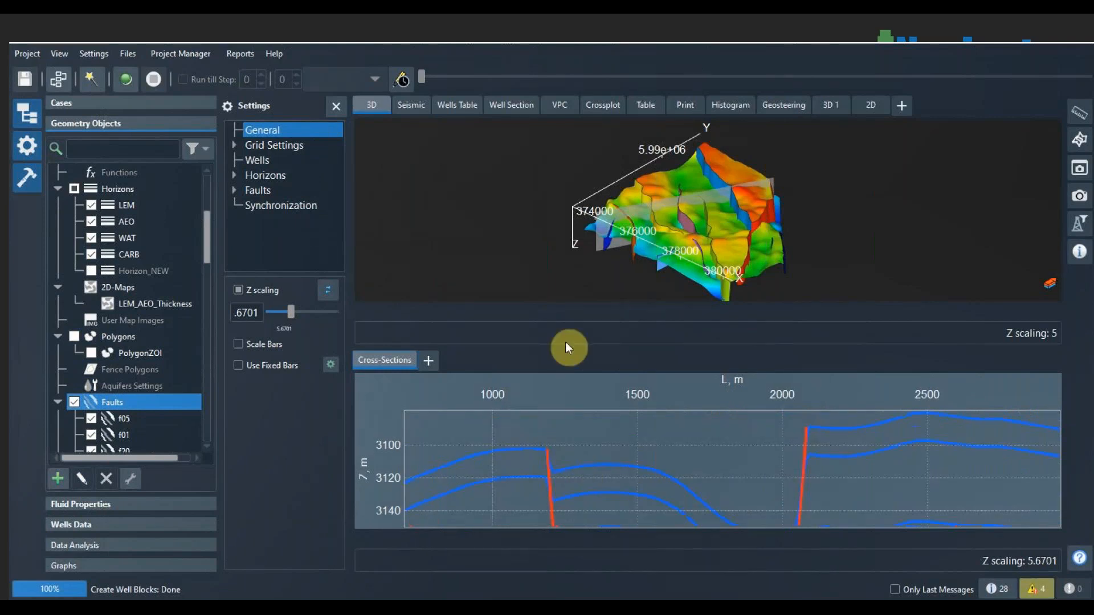
drag(572, 347, 572, 280)
drag(574, 374, 558, 354)
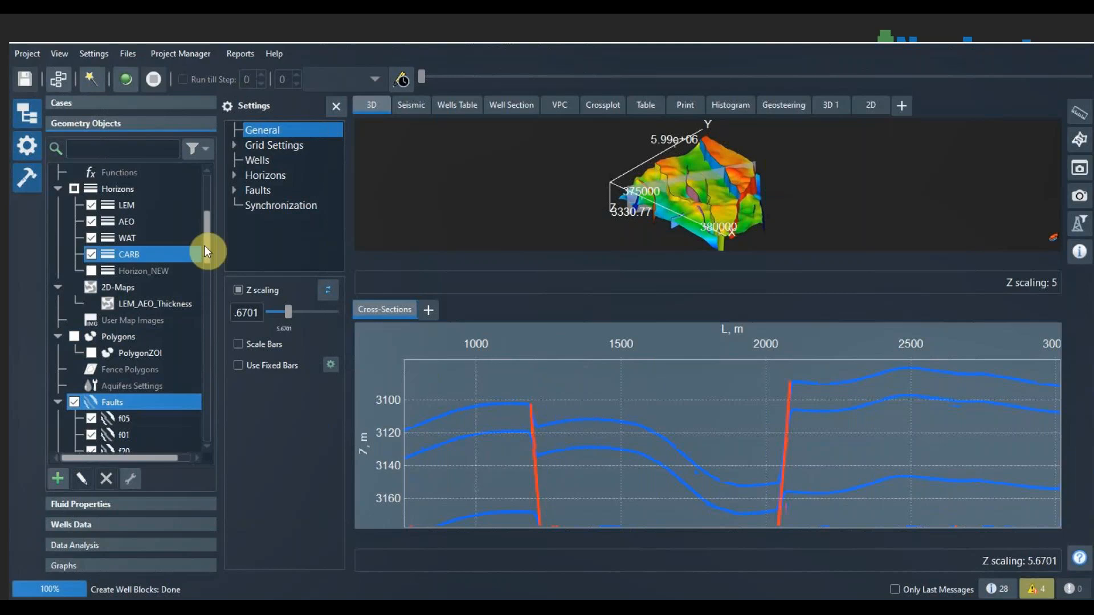
Show the faulted horizons LEM, AEO, WAT and CARB over the horizons in the Cross-Sections view.
drag(206, 250, 190, 309)
click(91, 320)
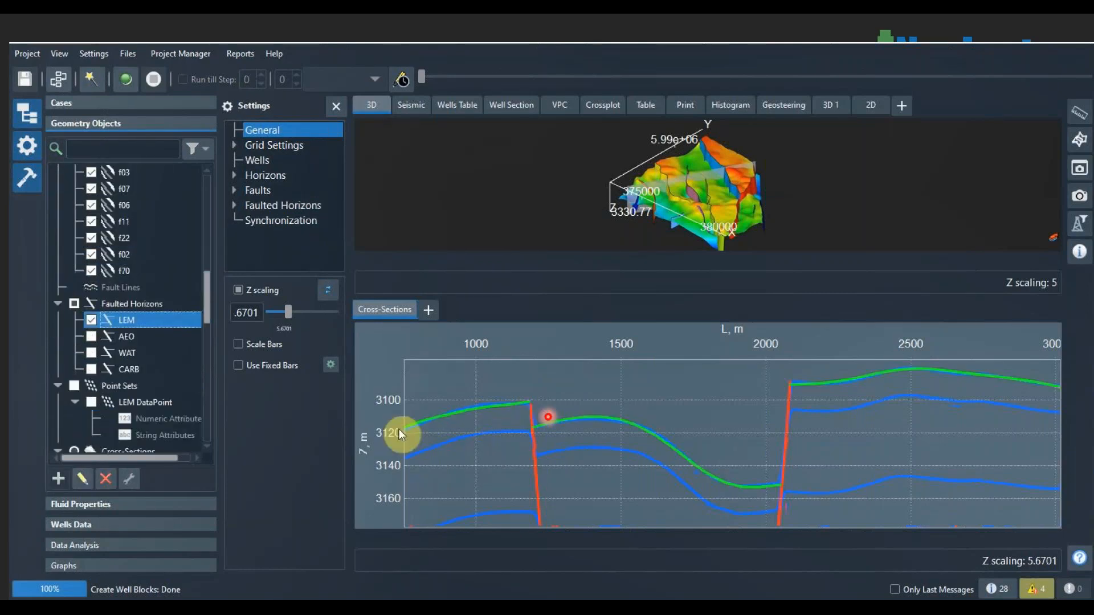
drag(399, 429, 430, 389)
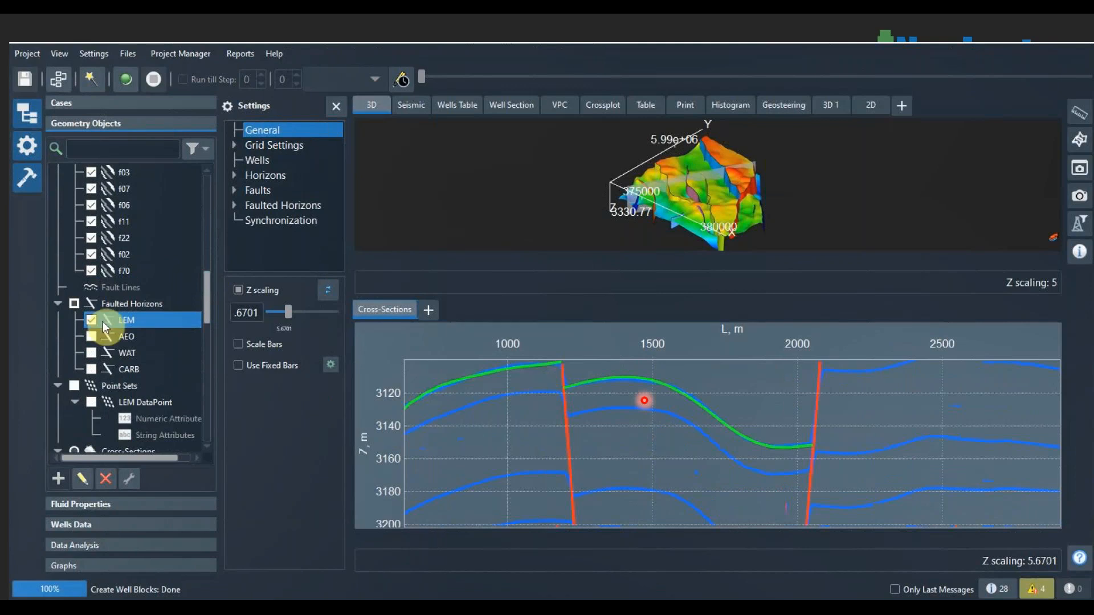
click(91, 336)
click(92, 352)
click(92, 369)
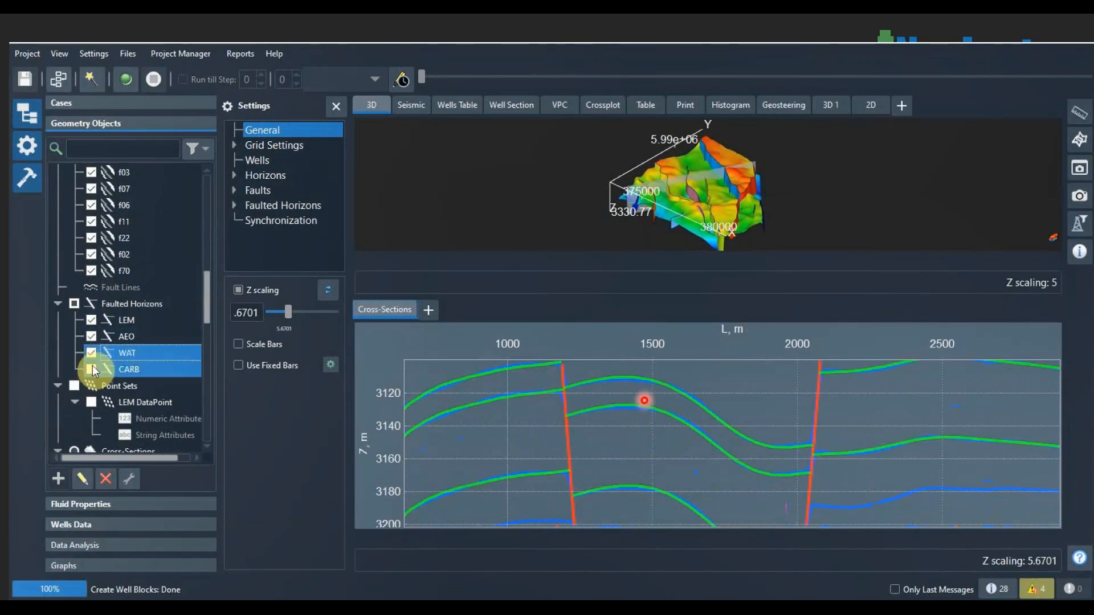
Compare horizons and faulted horizons along the section, and move the Cross-Section1 plane towards the front of the 3D model with the Cross-Section dialog open.
mouse_move(634, 440)
mouse_down()
mouse_move(699, 412)
mouse_move(751, 415)
mouse_move(641, 389)
mouse_move(623, 437)
mouse_up()
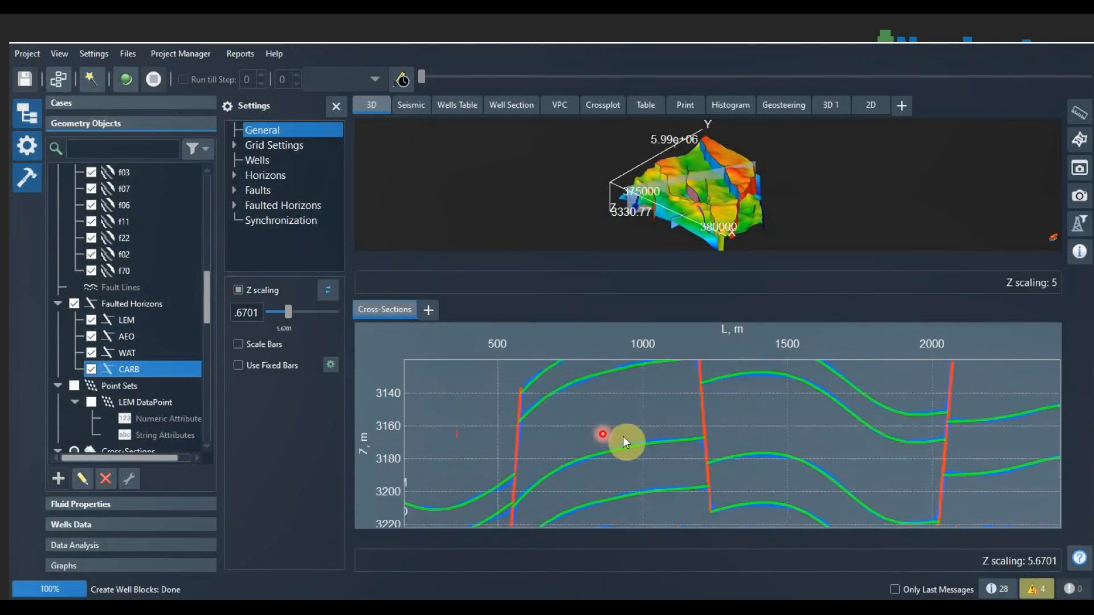
scroll(623, 437, down, 2)
drag(764, 434, 693, 433)
drag(831, 398, 718, 443)
scroll(701, 201, up, 7)
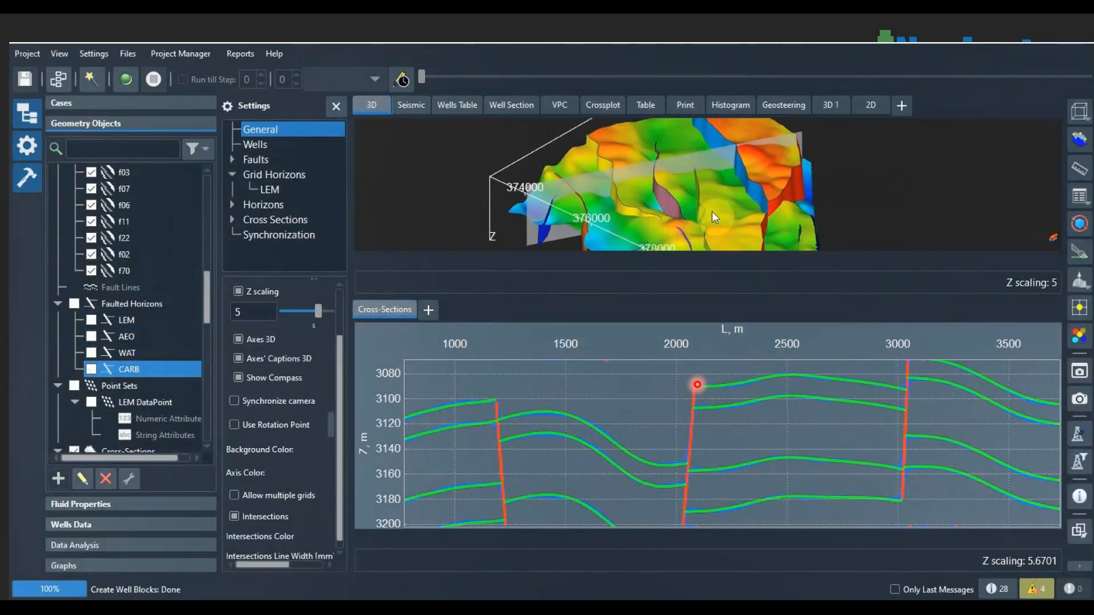
click(923, 235)
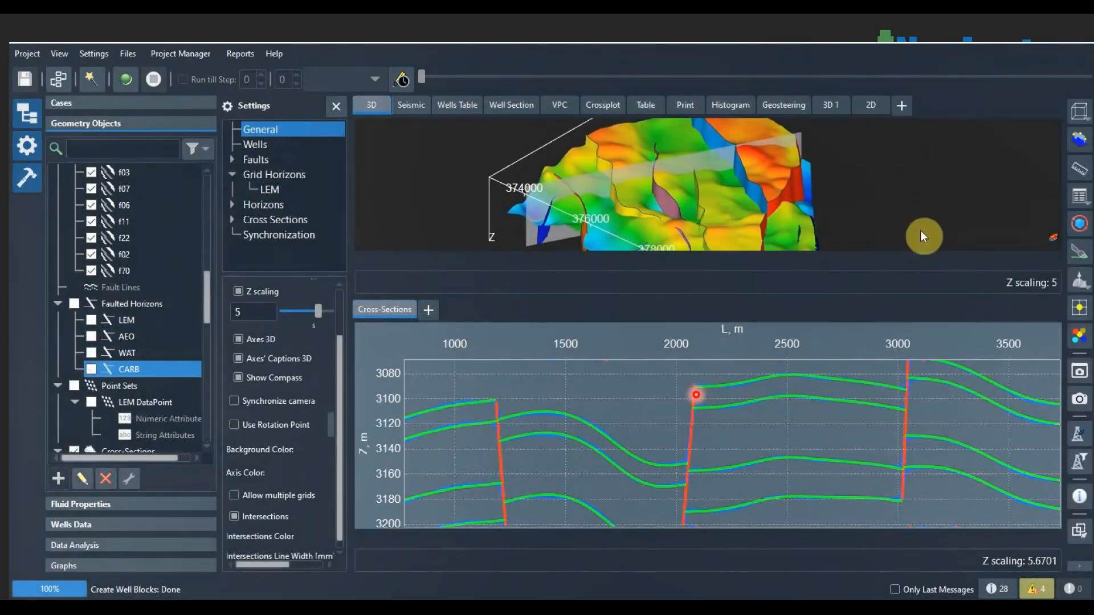
click(1079, 139)
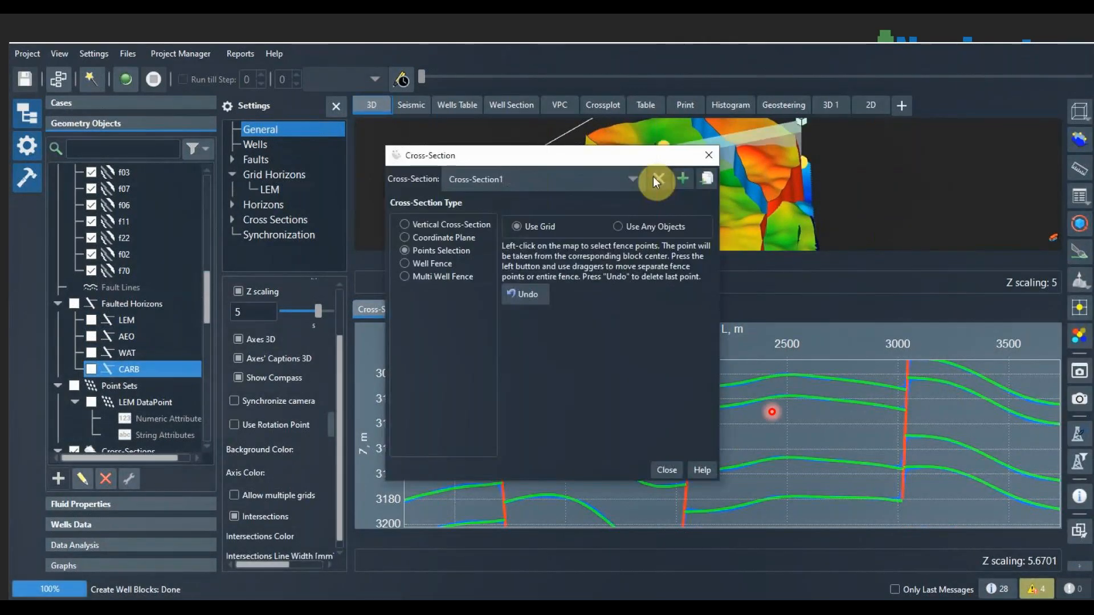
drag(651, 159, 350, 114)
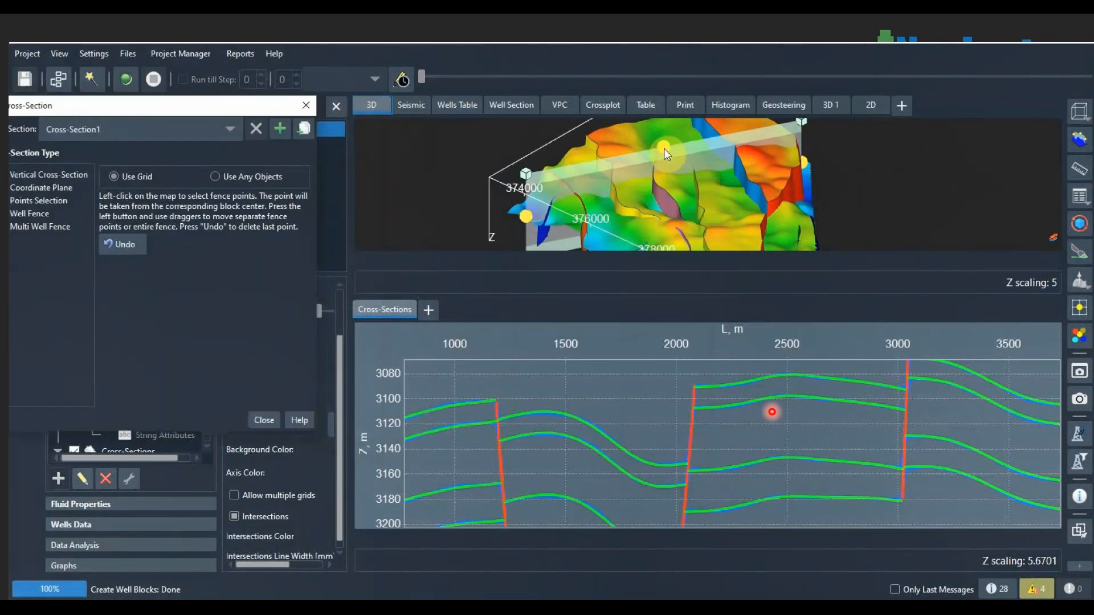
drag(664, 148, 673, 174)
Set the vertical exaggeration of the Cross-Sections view to a Z scaling of 3.319 while checking the moved section.
drag(843, 405, 682, 404)
scroll(823, 395, down, 3)
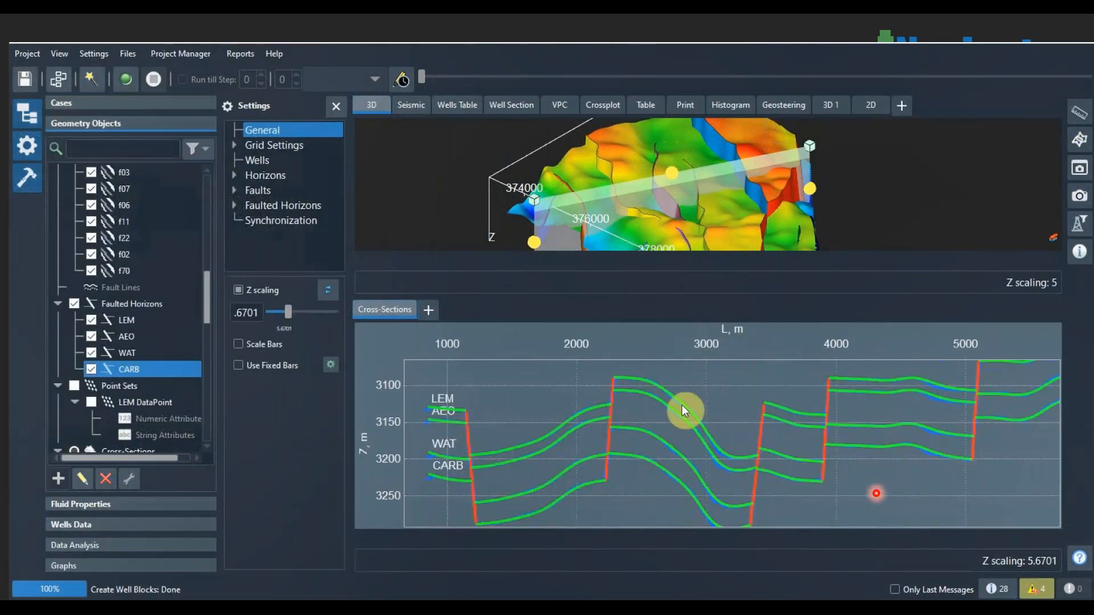
scroll(382, 406, up, 2)
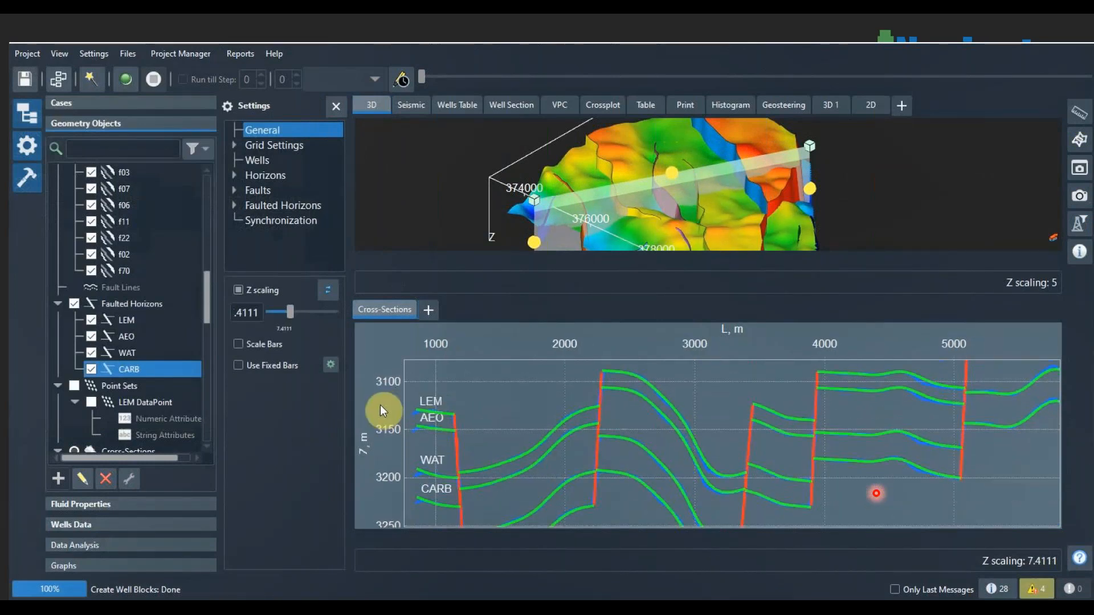
scroll(728, 349, up, 5)
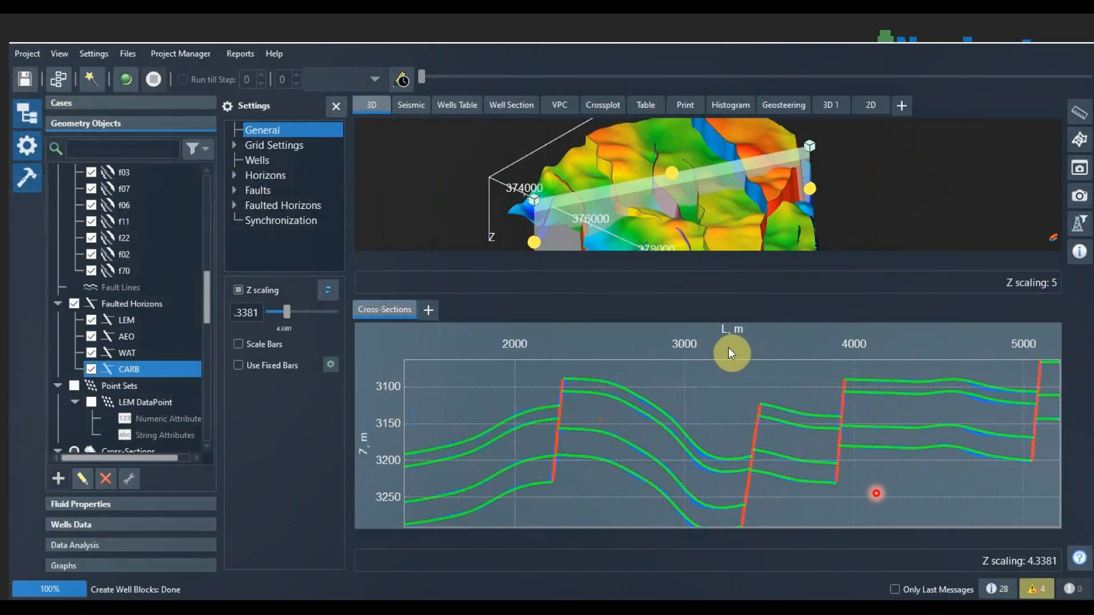
drag(680, 413, 739, 408)
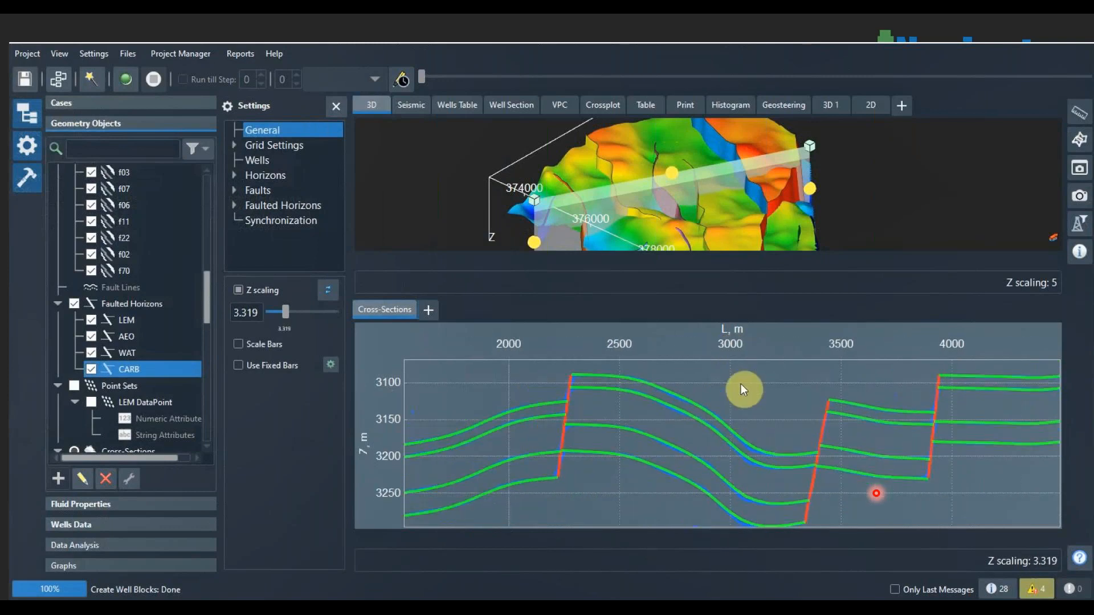
Shift the Cross-Section1 plane slightly further towards the front of the 3D model and close the Cross-Section dialog.
double_click(673, 174)
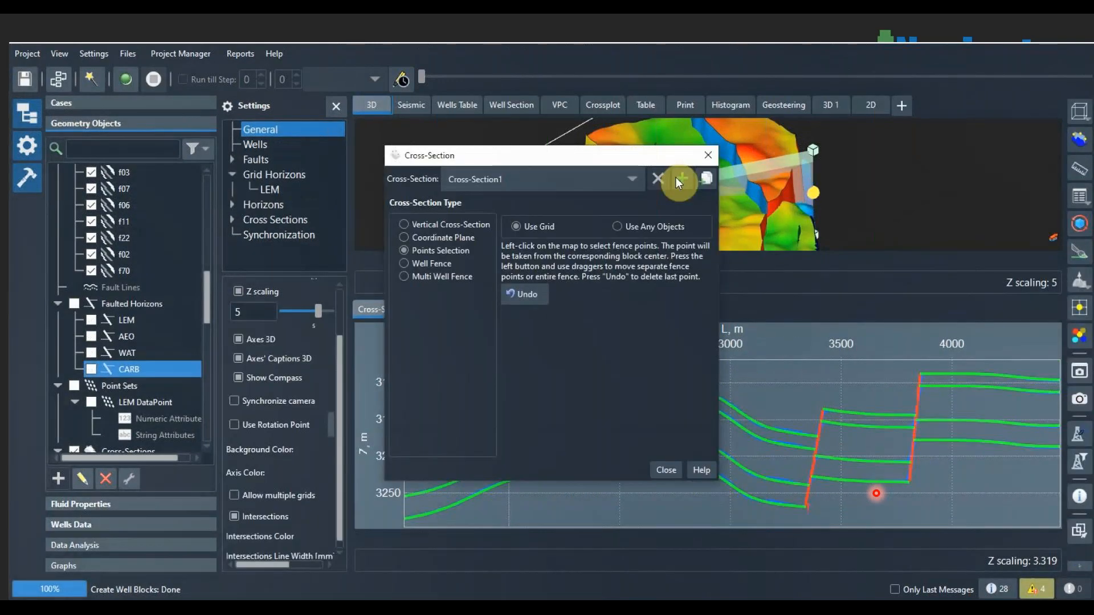
drag(624, 157, 225, 116)
mouse_move(677, 180)
mouse_down()
mouse_move(694, 203)
mouse_move(679, 180)
mouse_up()
click(370, 120)
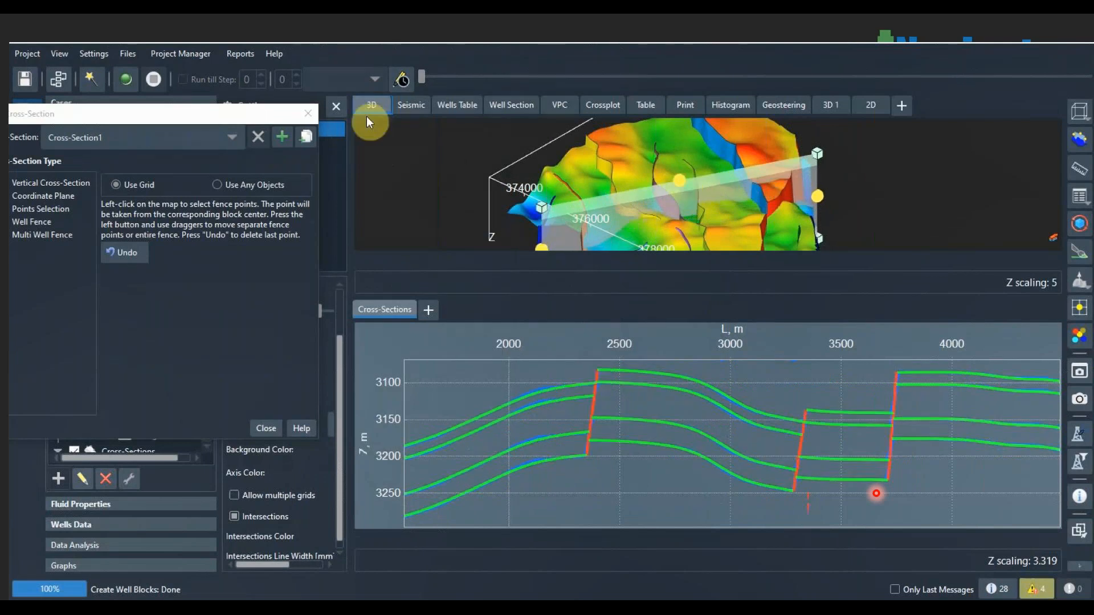
click(309, 113)
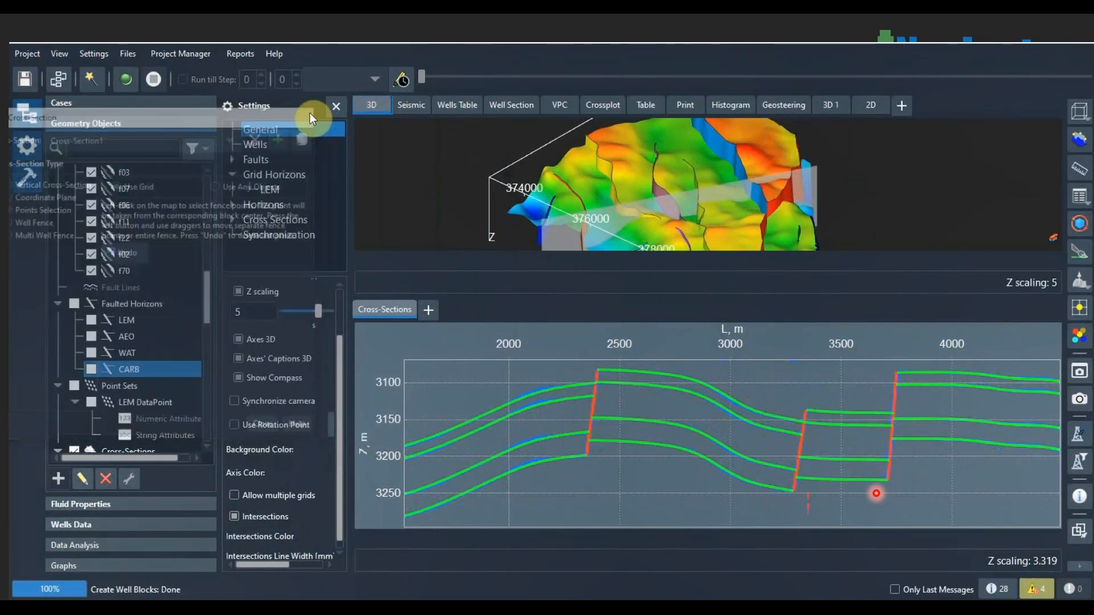
Show the PHIE Seis… property from main_grid's original properties in the Cross-Sections view and inspect it across the faults.
click(361, 323)
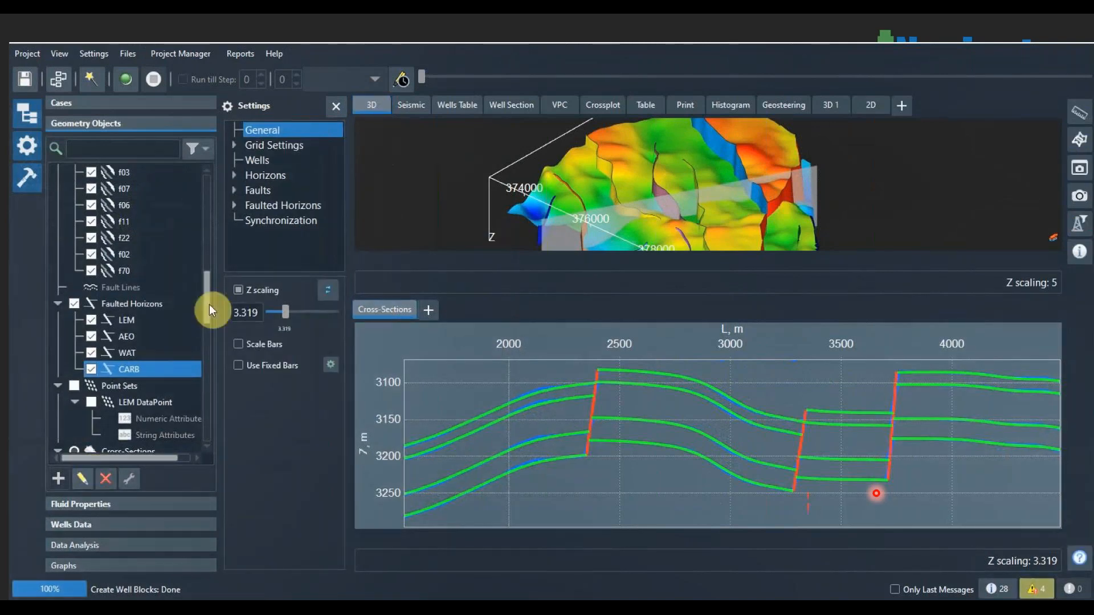
drag(210, 305, 209, 344)
click(149, 304)
click(108, 320)
drag(208, 320, 208, 331)
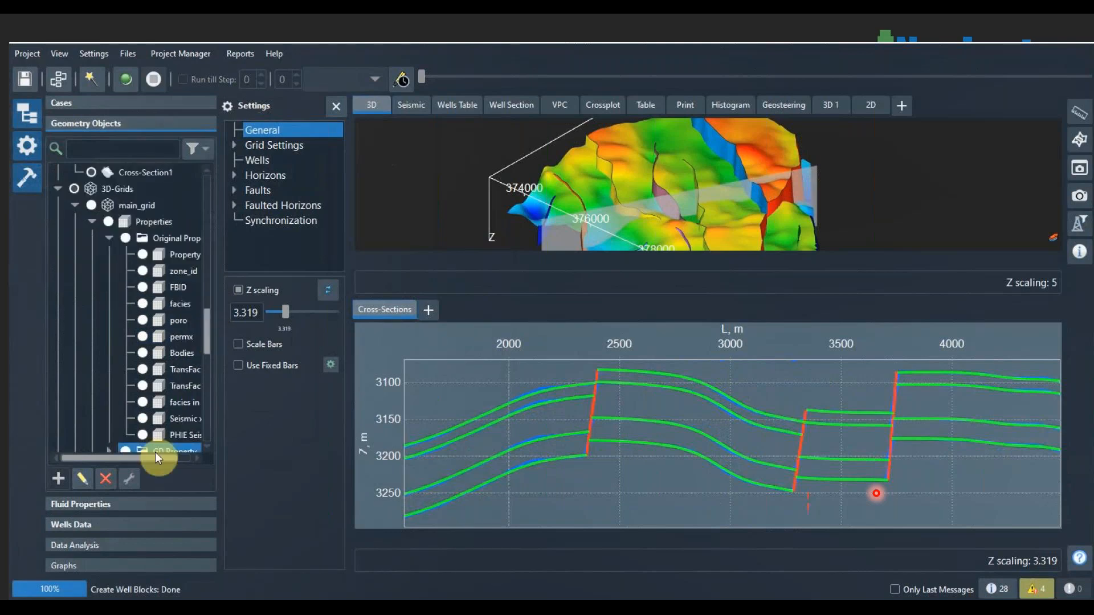
click(144, 434)
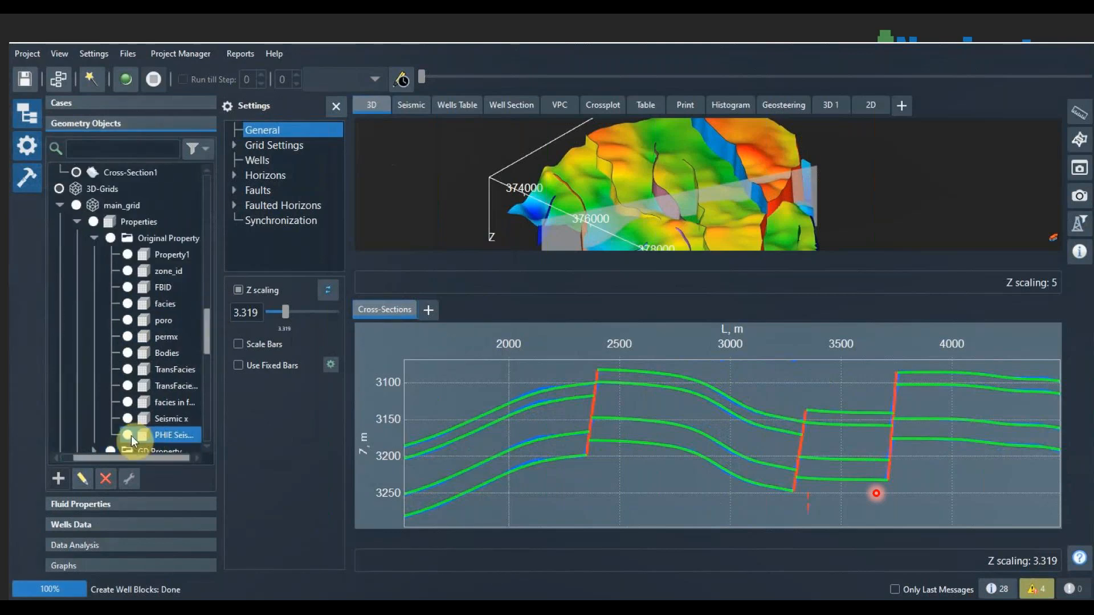
click(131, 436)
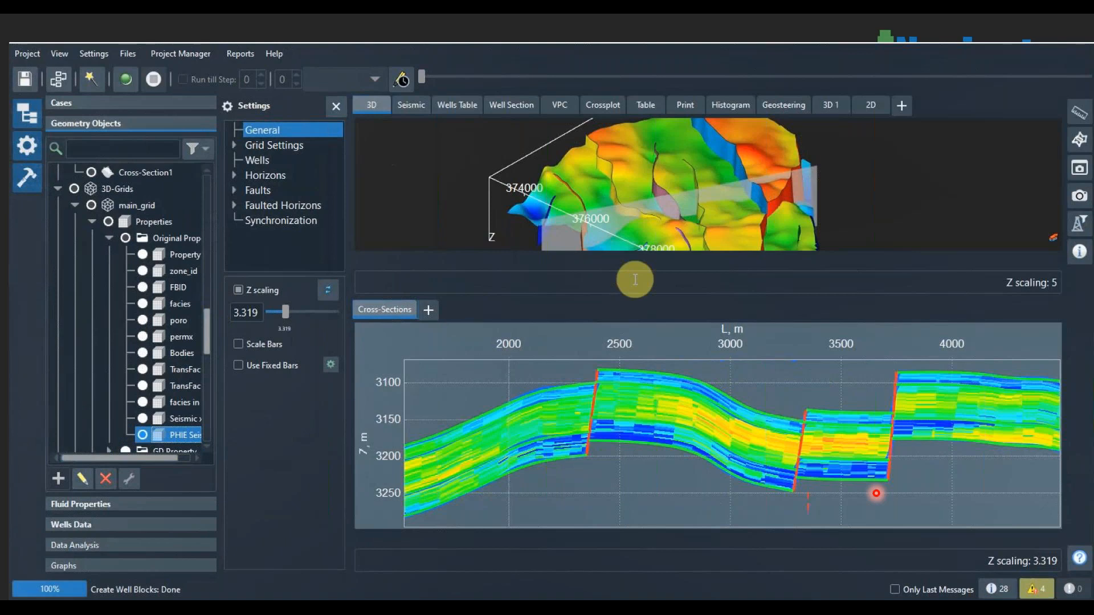
scroll(682, 414, up, 2)
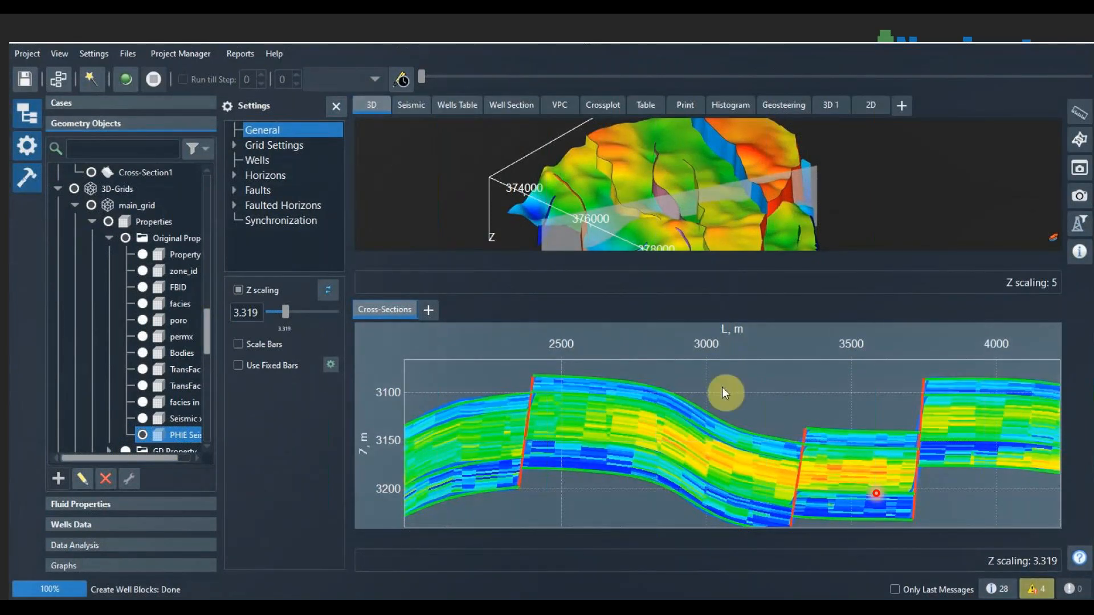
drag(975, 418, 908, 413)
drag(682, 410, 801, 404)
scroll(801, 405, down, 2)
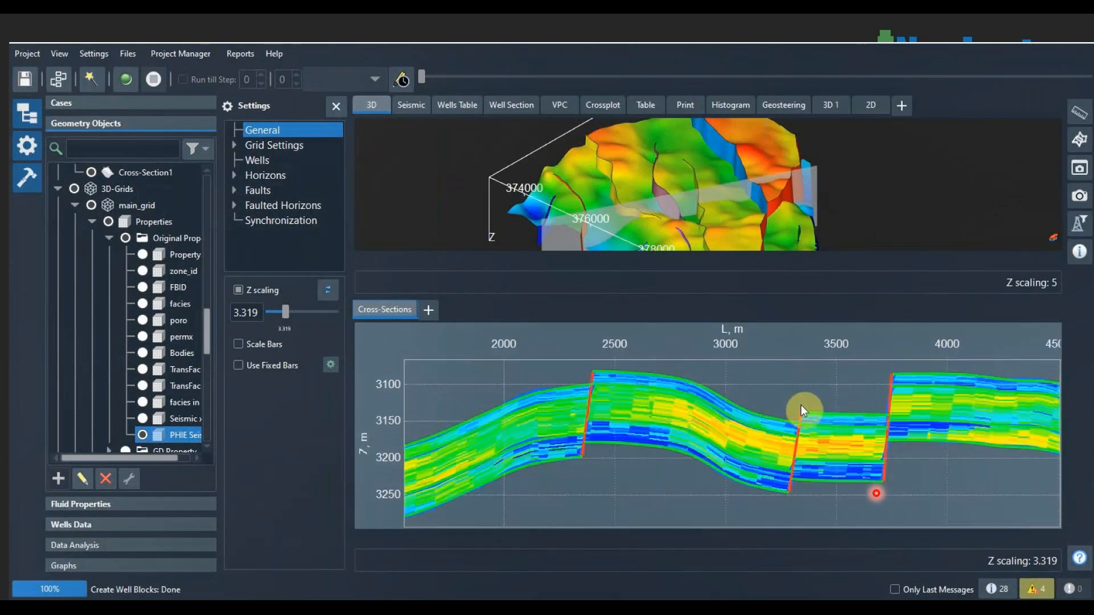
scroll(801, 404, down, 3)
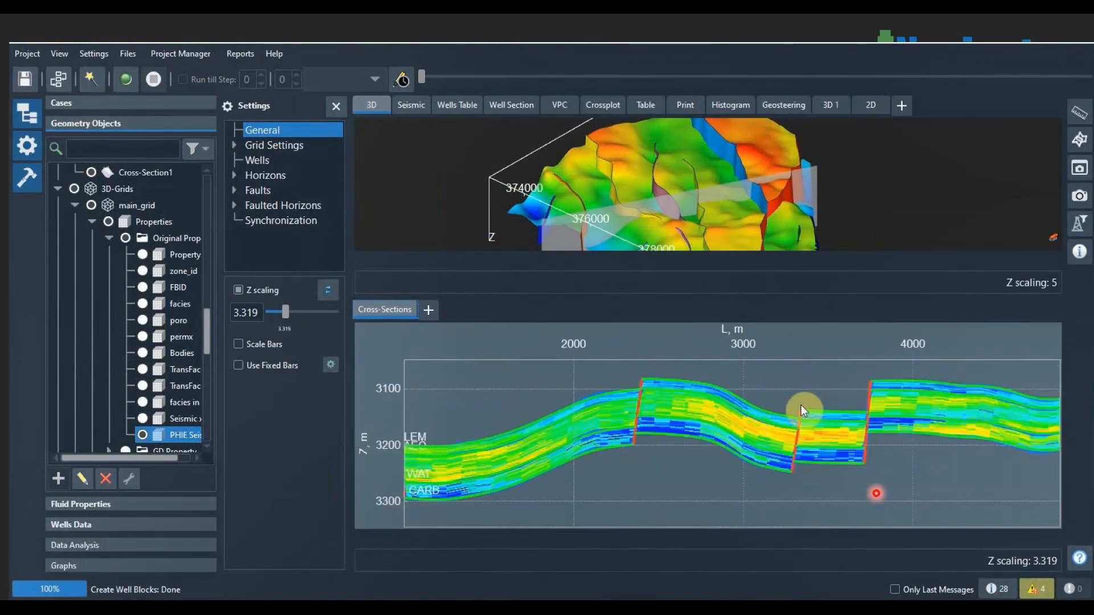
Bring up the 2D map of the PHIE Seismic property with its general settings and widen the settings area to show the layer controls.
drag(801, 405, 736, 414)
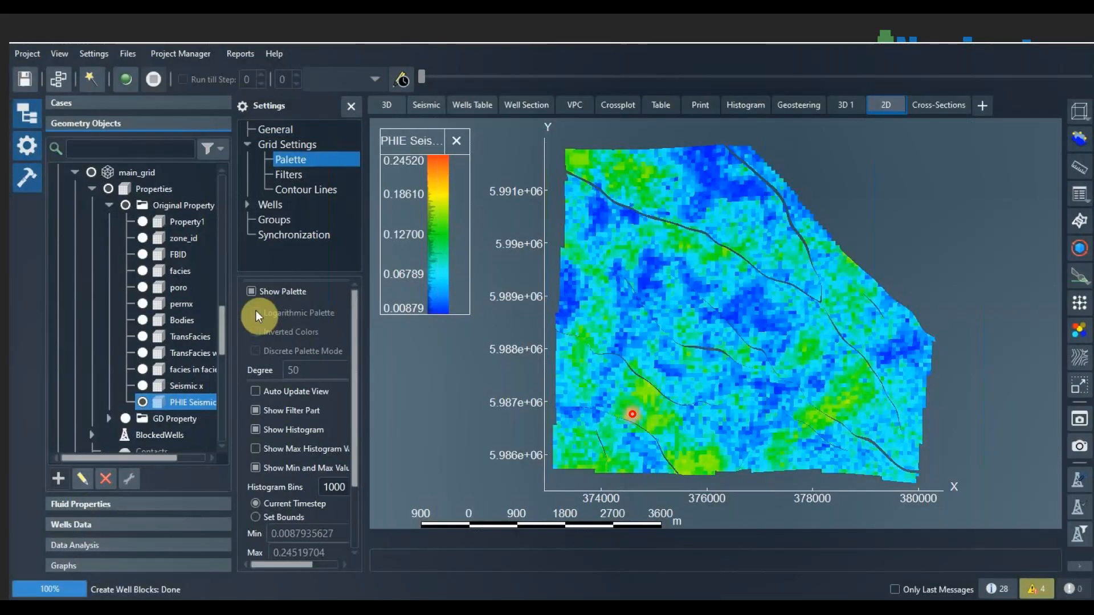
click(275, 129)
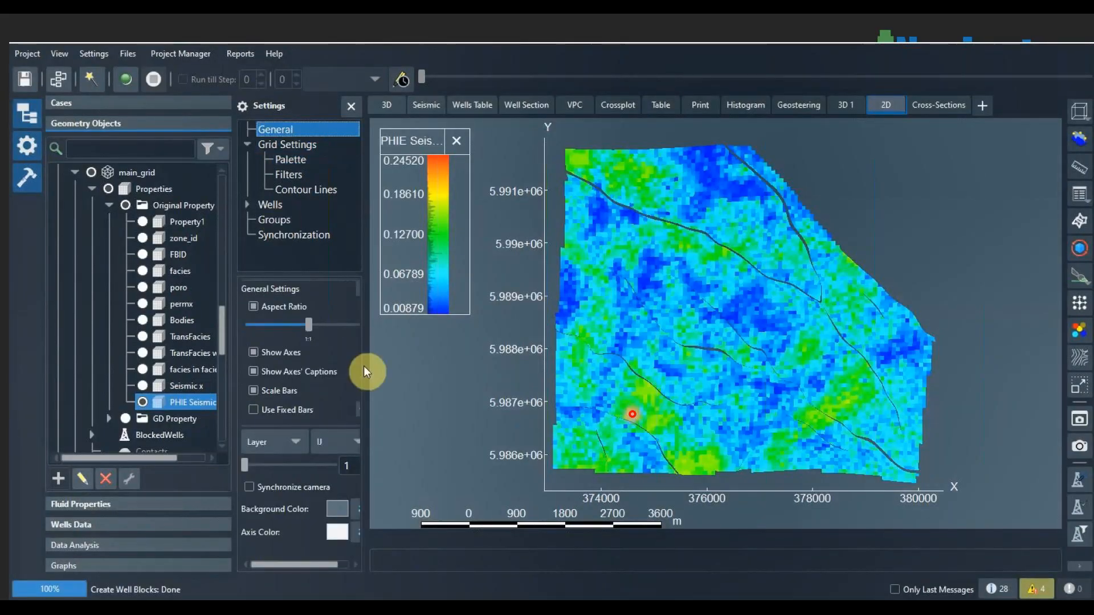
drag(365, 371, 398, 380)
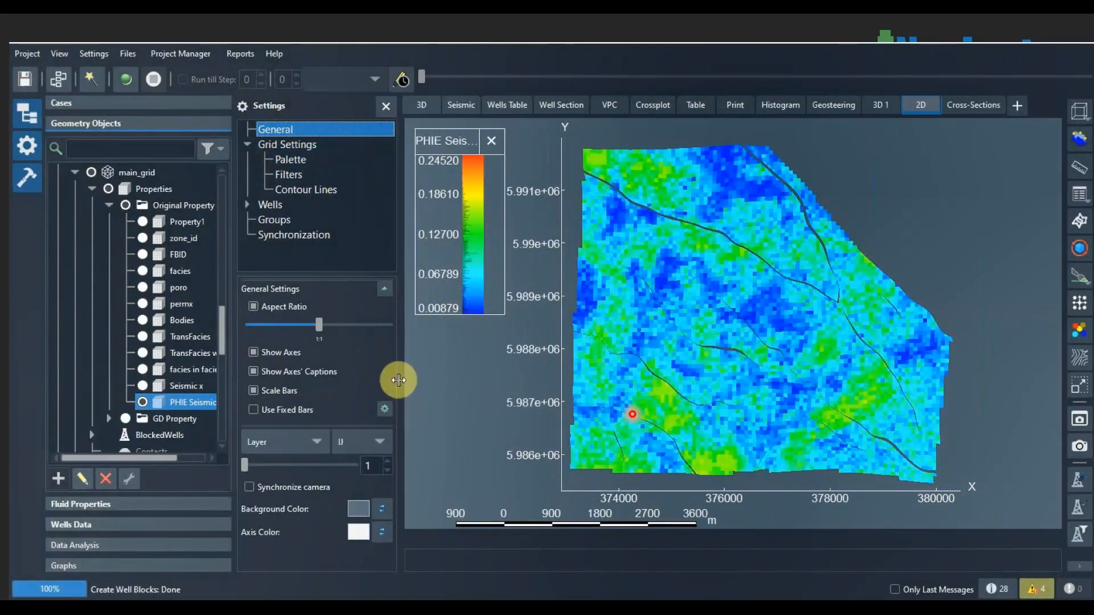
Step the PHIE Seismic 2D map through the grid layers from 1 to 6 and return it to layer 1.
click(390, 461)
click(390, 461)
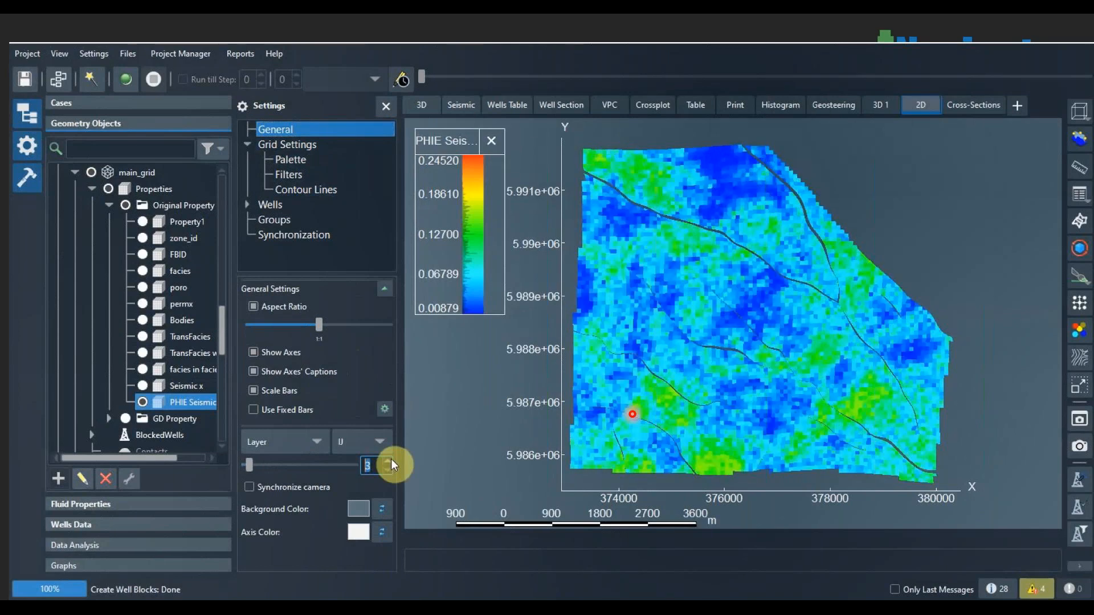
click(389, 460)
click(389, 460)
click(390, 460)
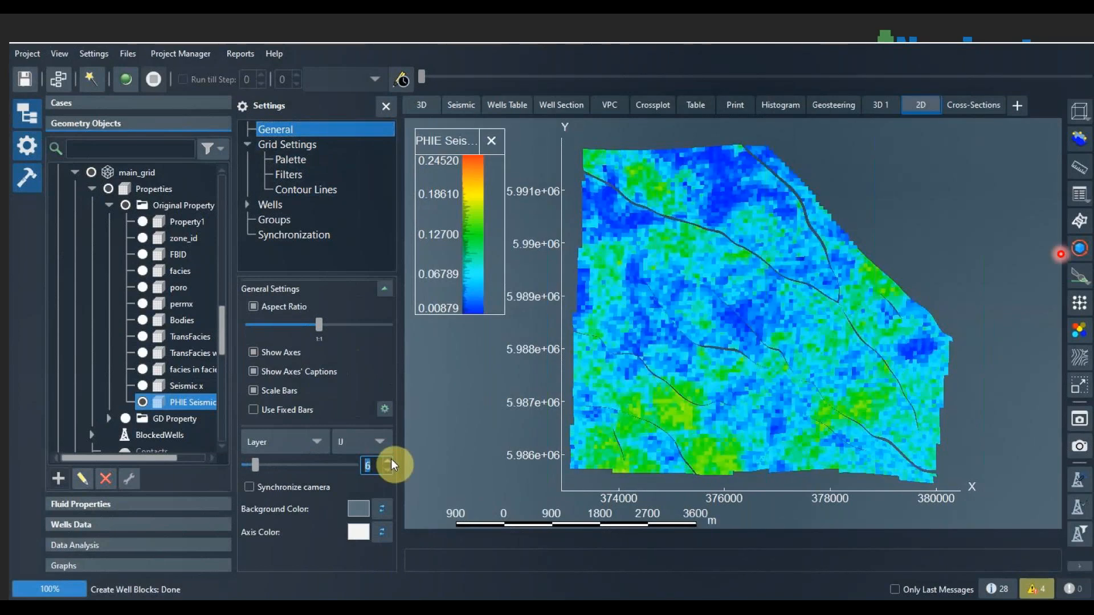
mouse_move(255, 465)
mouse_down()
mouse_move(264, 465)
mouse_move(238, 461)
mouse_up()
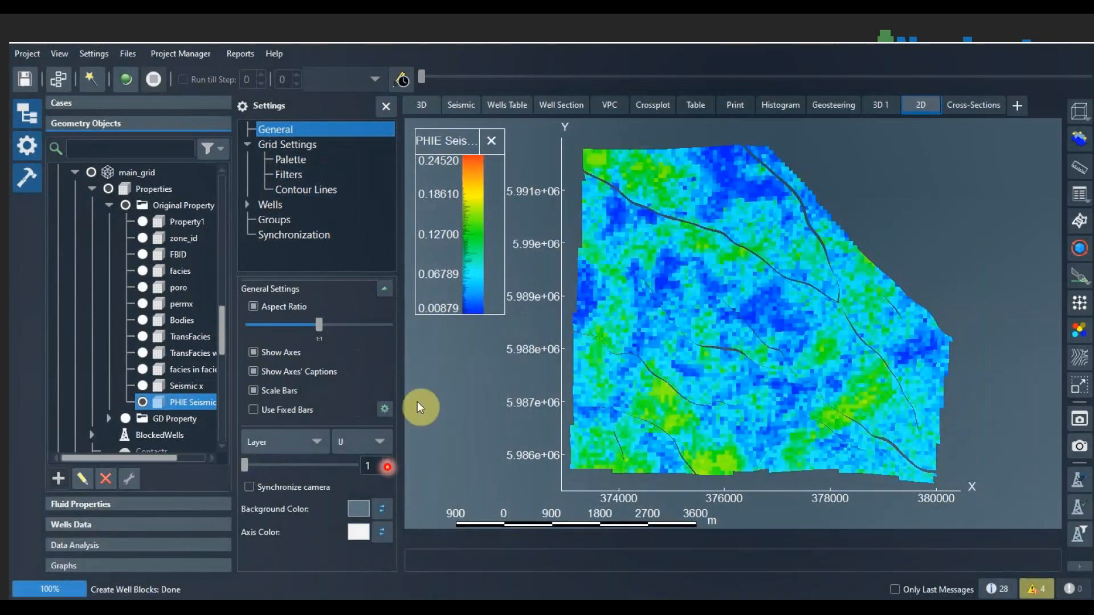
Display the PHIE Seismic 2D map as the Sum over all layers and inspect its distribution.
click(321, 443)
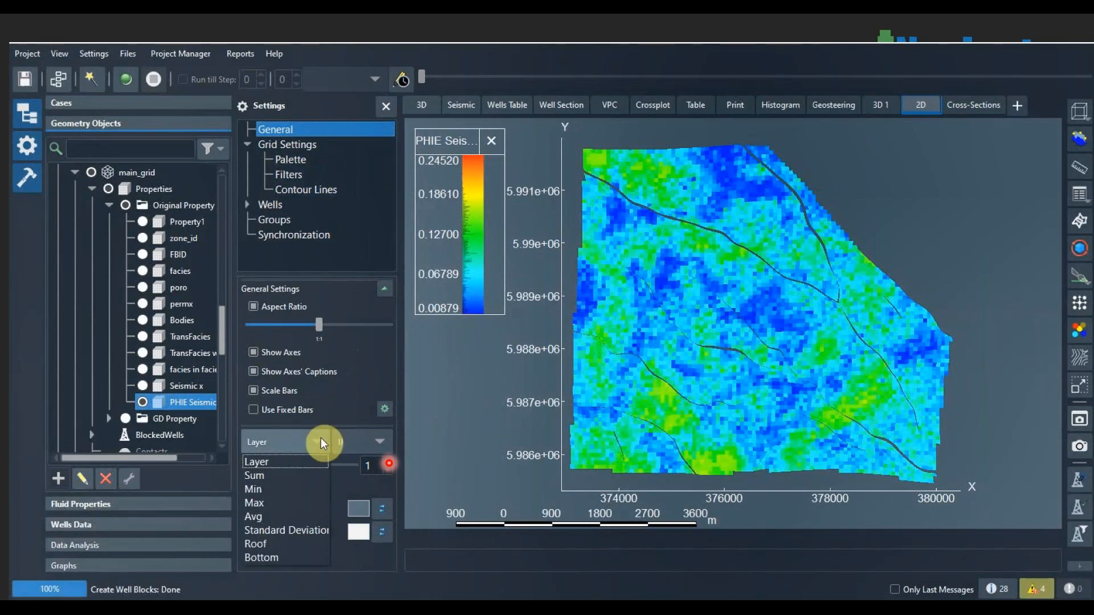
click(313, 474)
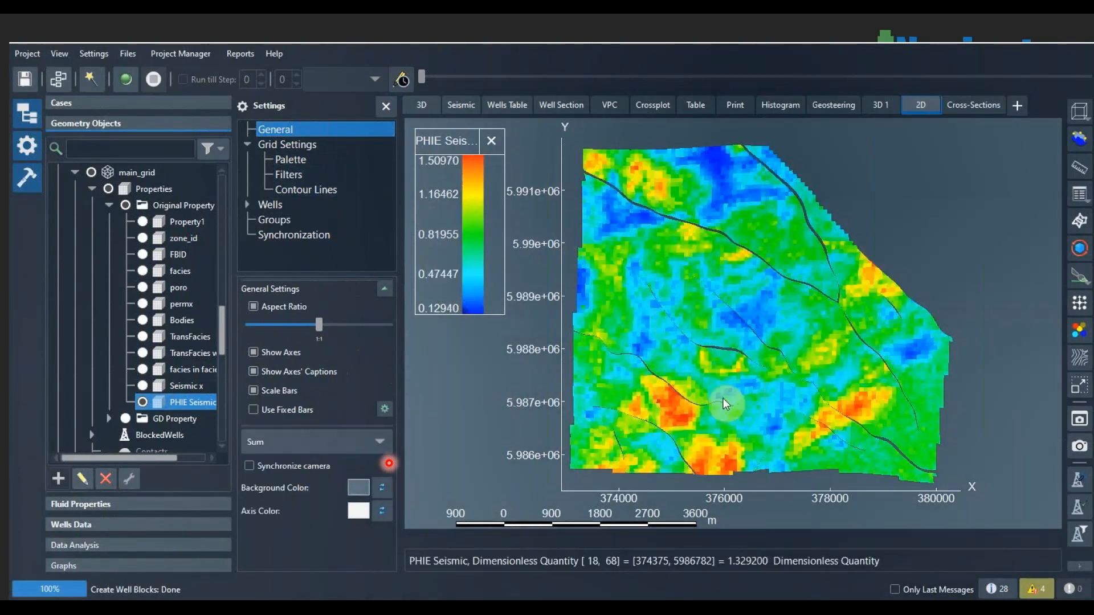
drag(572, 397, 581, 401)
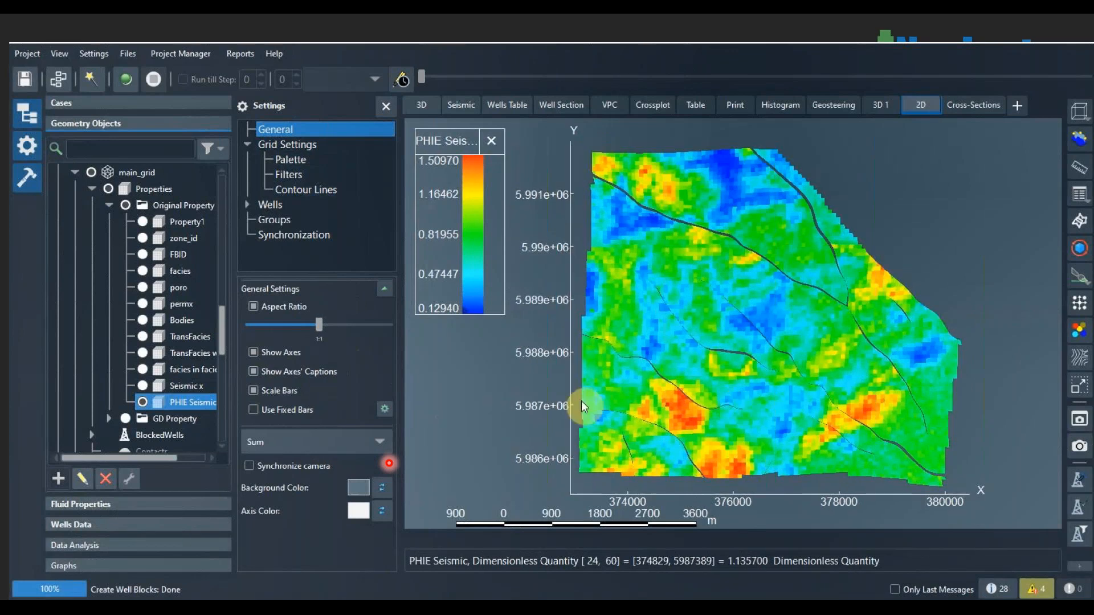
click(379, 442)
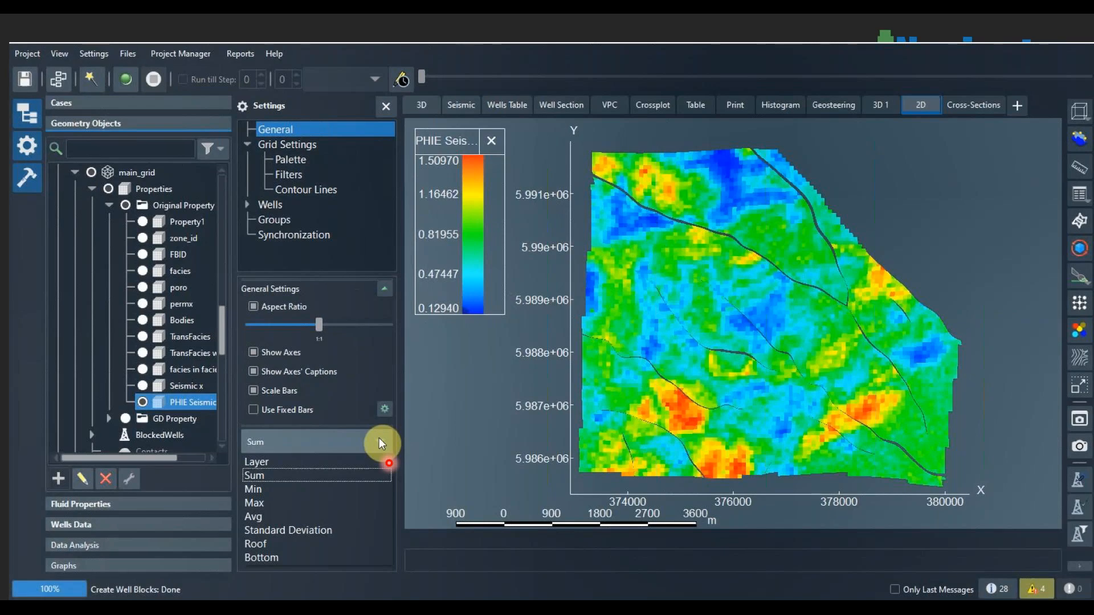
click(265, 476)
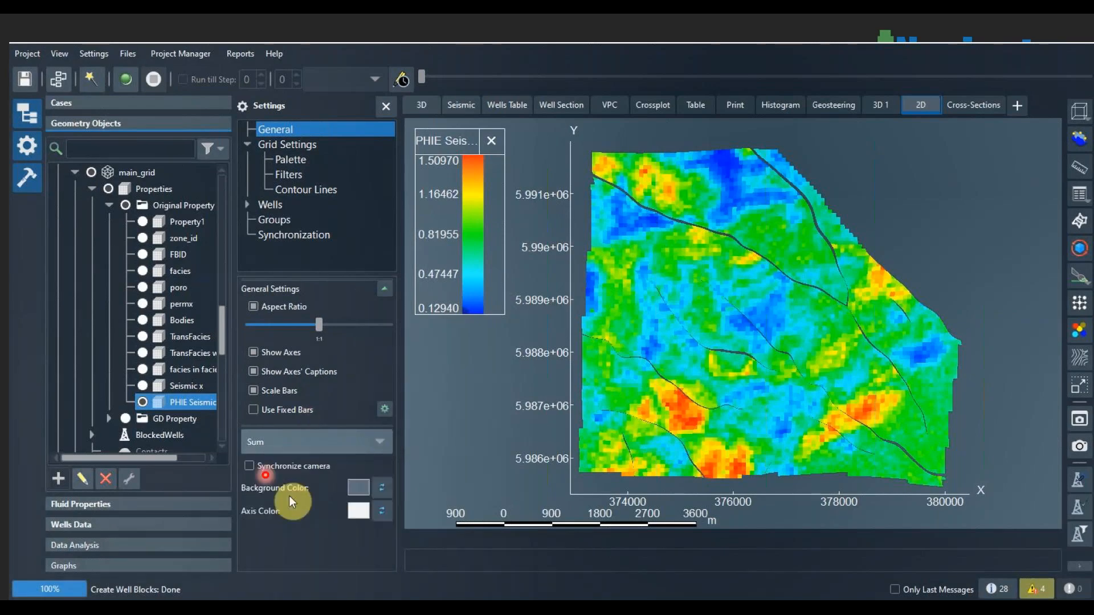
View the PHIE Seismic 2D map as the Max over all layers, and return to the single Layer display.
click(327, 443)
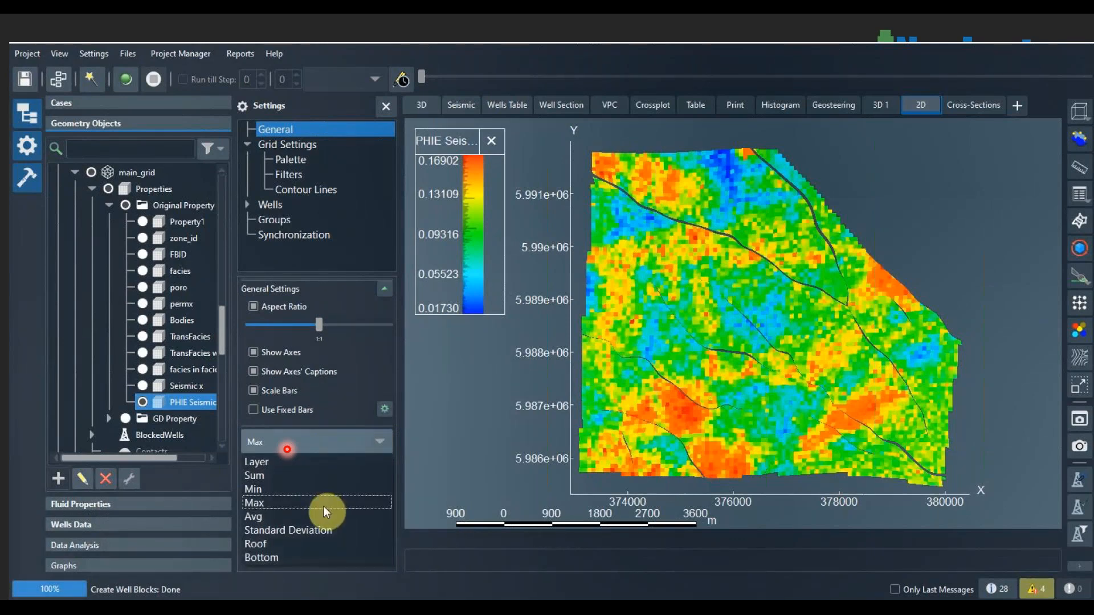
click(318, 463)
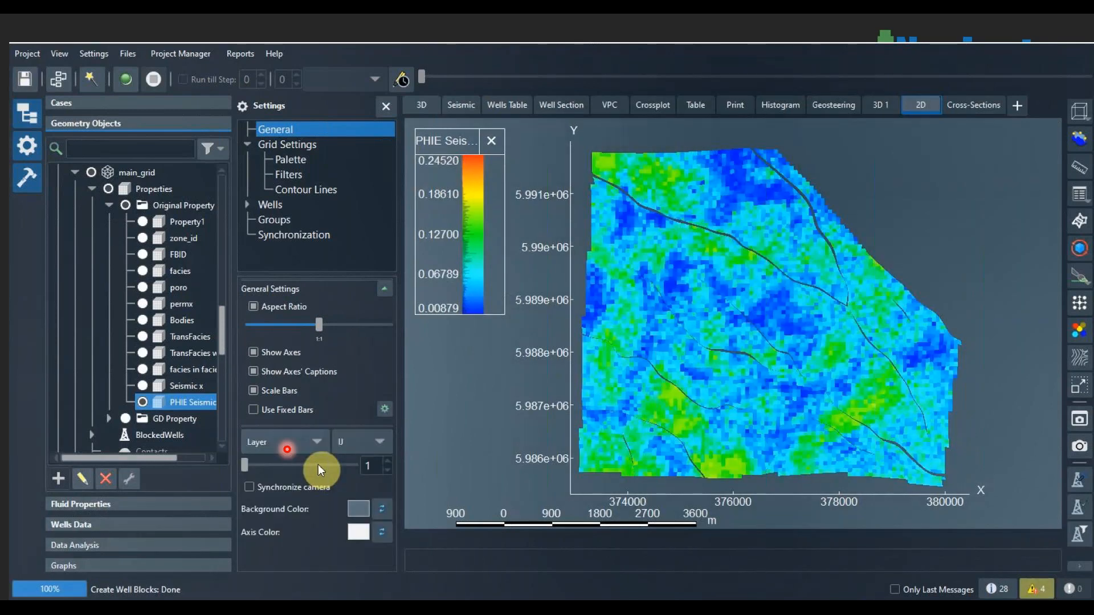